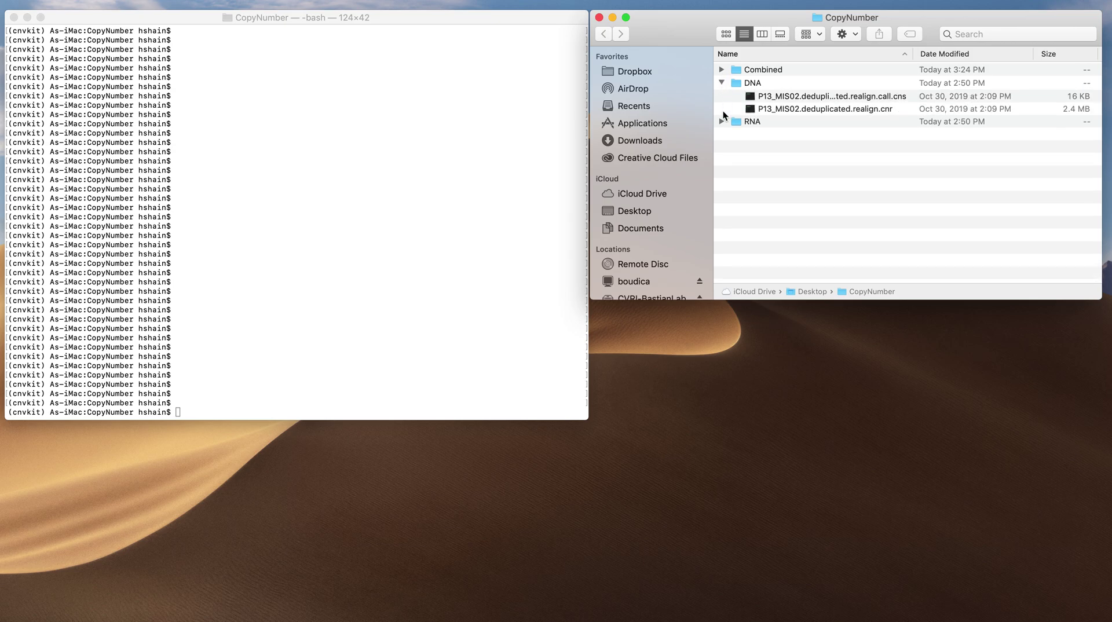
Expand the RNA folder and select the DNA deduplicated.realign.cnr and RNA P13_MIS02.cnr files
click(722, 122)
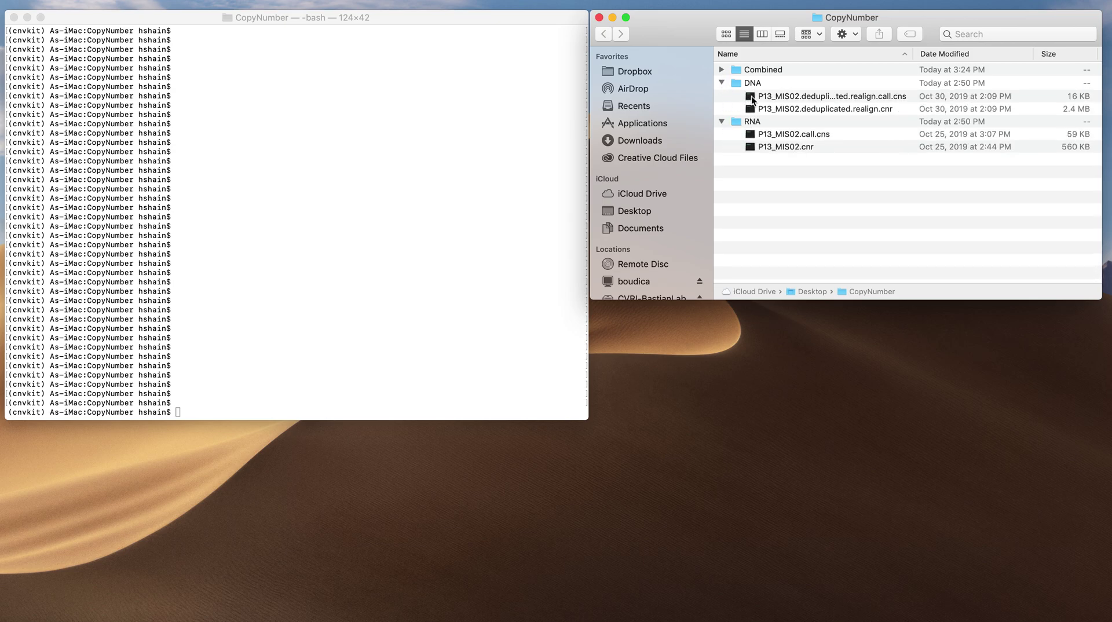
click(786, 109)
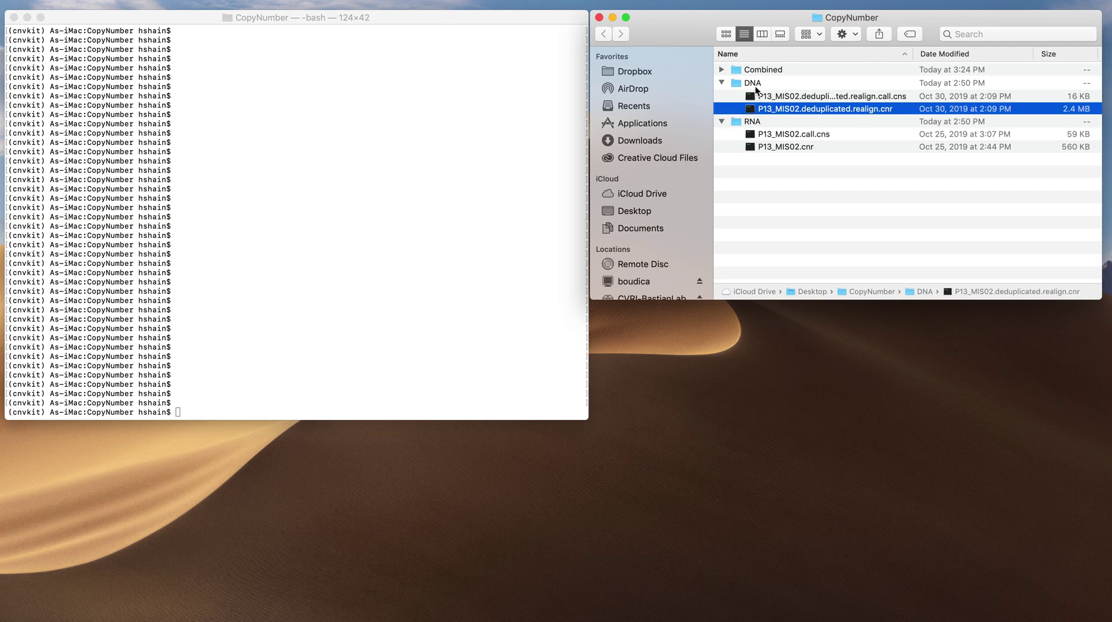
click(769, 148)
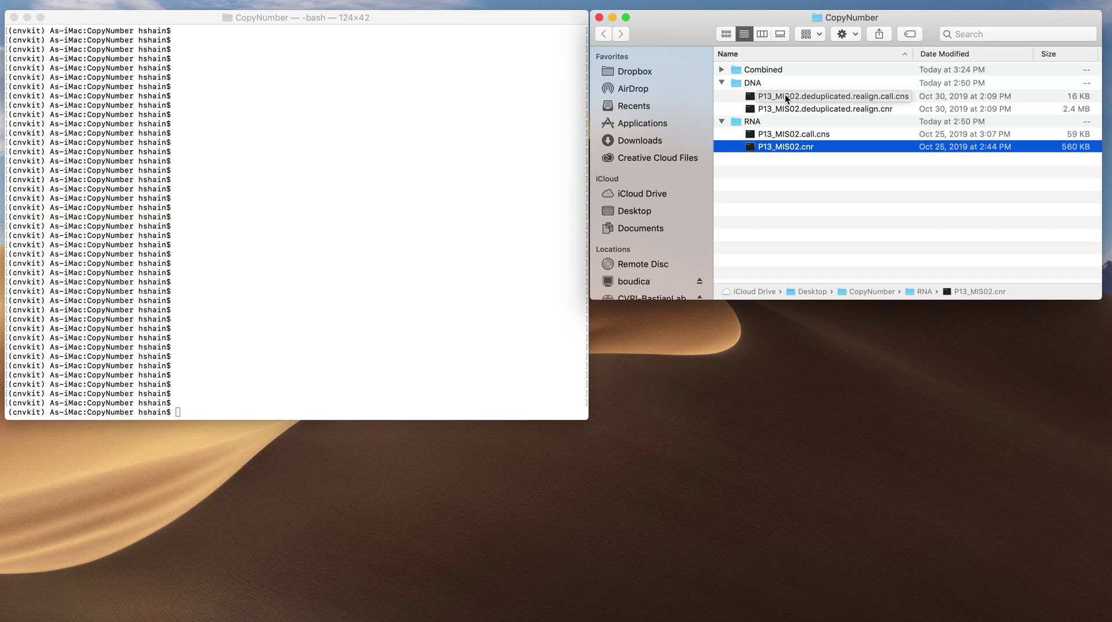
click(804, 110)
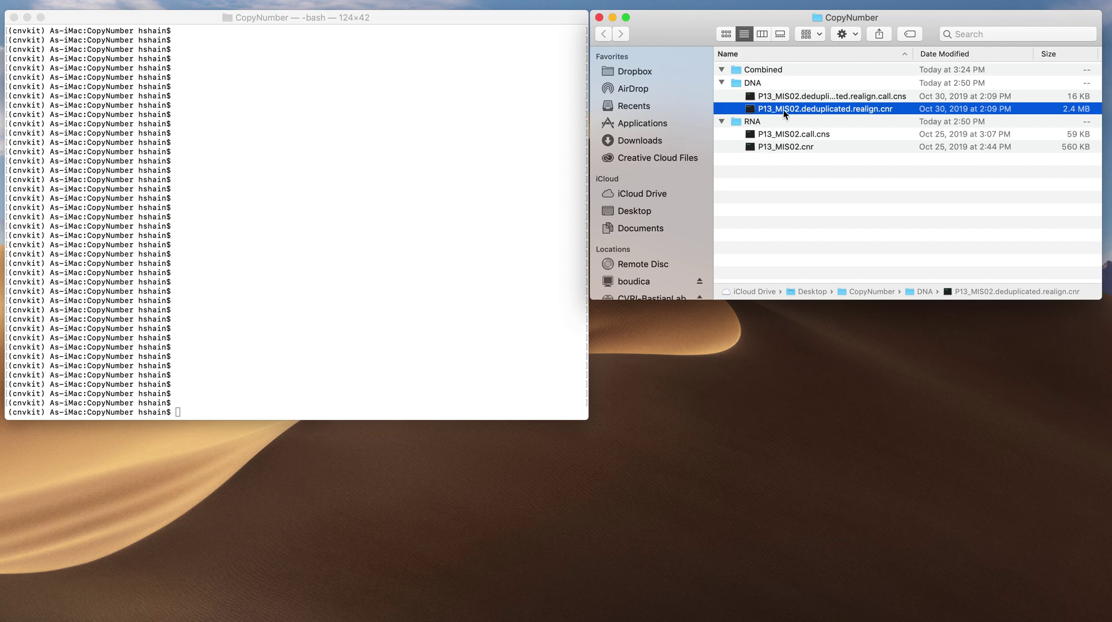
Open P13_MIS02.deduplicated.realign.cnr in Microsoft Excel via Open With, enabling All Applications
right_click(783, 110)
mouse_move(823, 128)
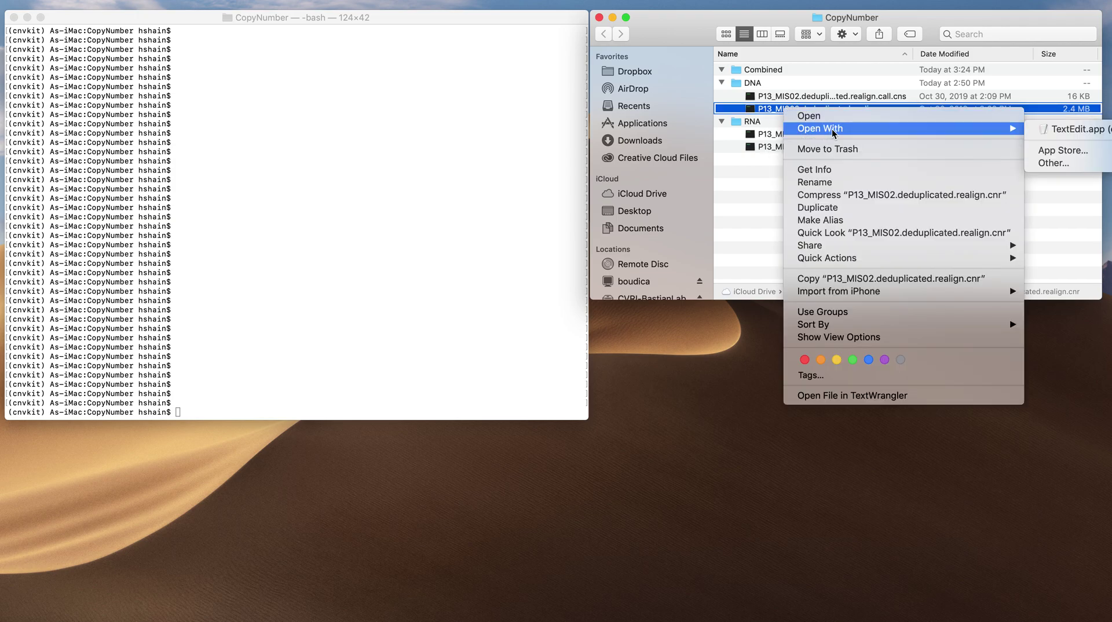
click(1067, 161)
click(586, 202)
click(515, 211)
scroll(423, 139, down, 10)
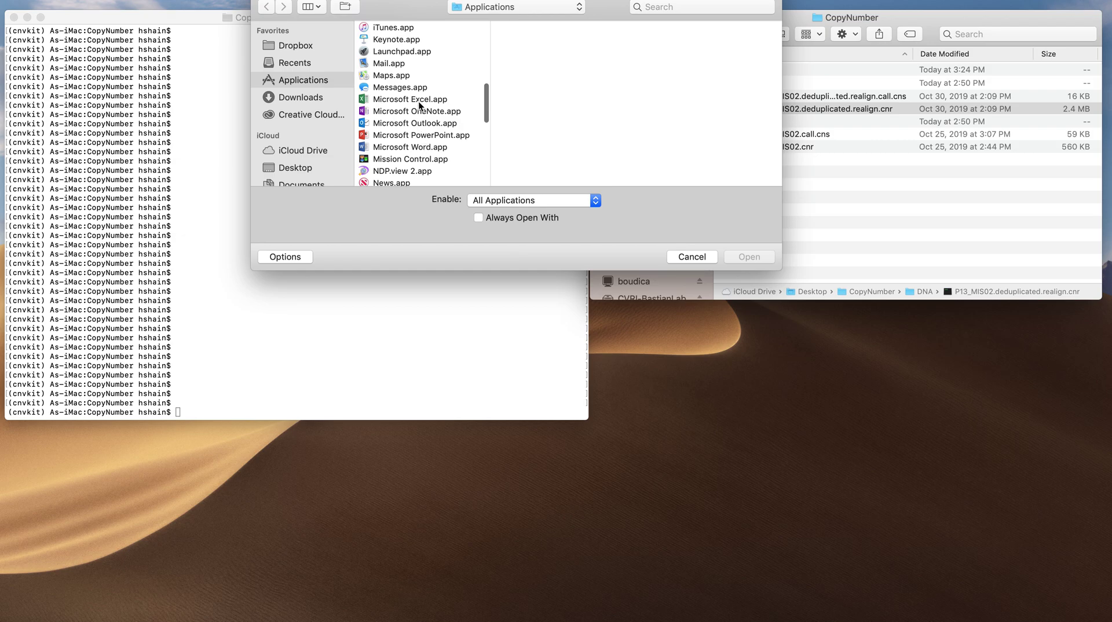
click(418, 100)
click(747, 256)
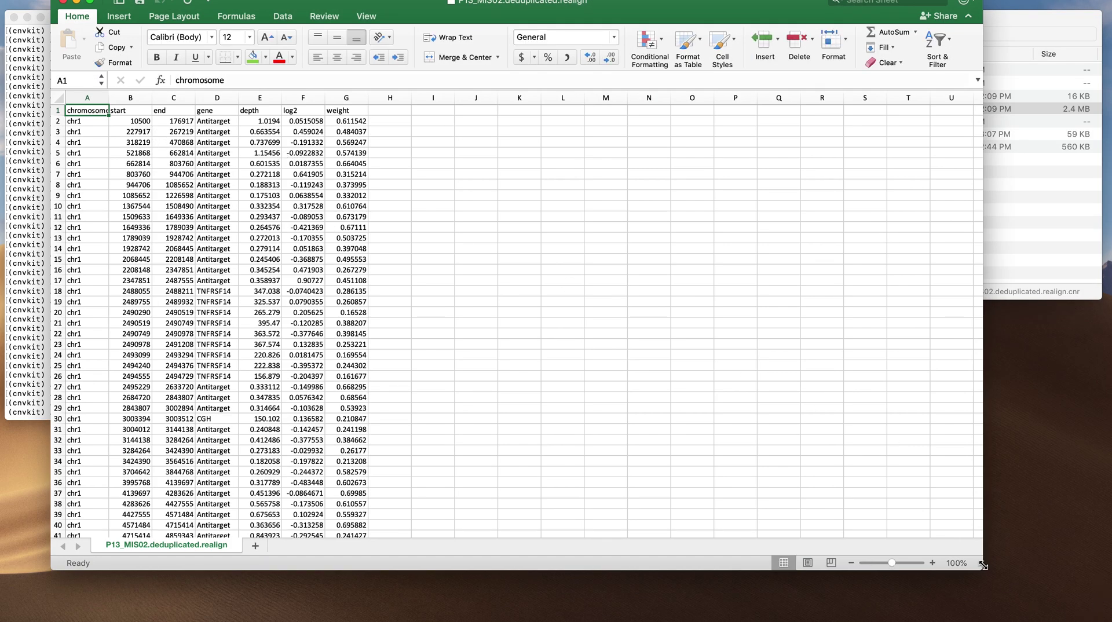
Resize the Excel window to half width and inspect the chromosome, start, end and gene values
drag(981, 566, 587, 452)
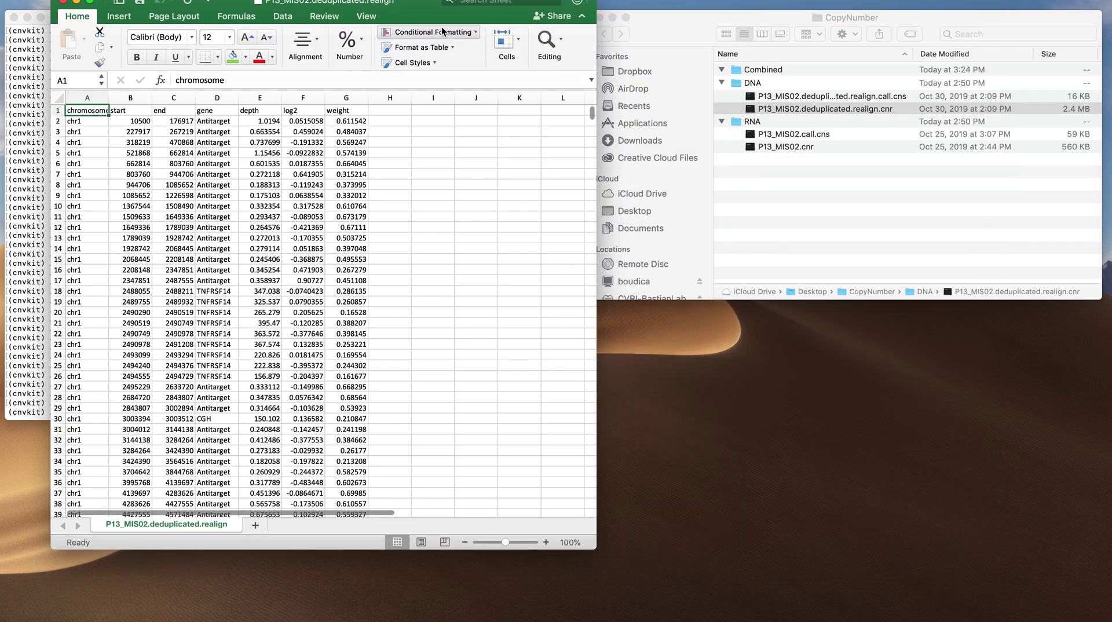
drag(430, 12, 427, 46)
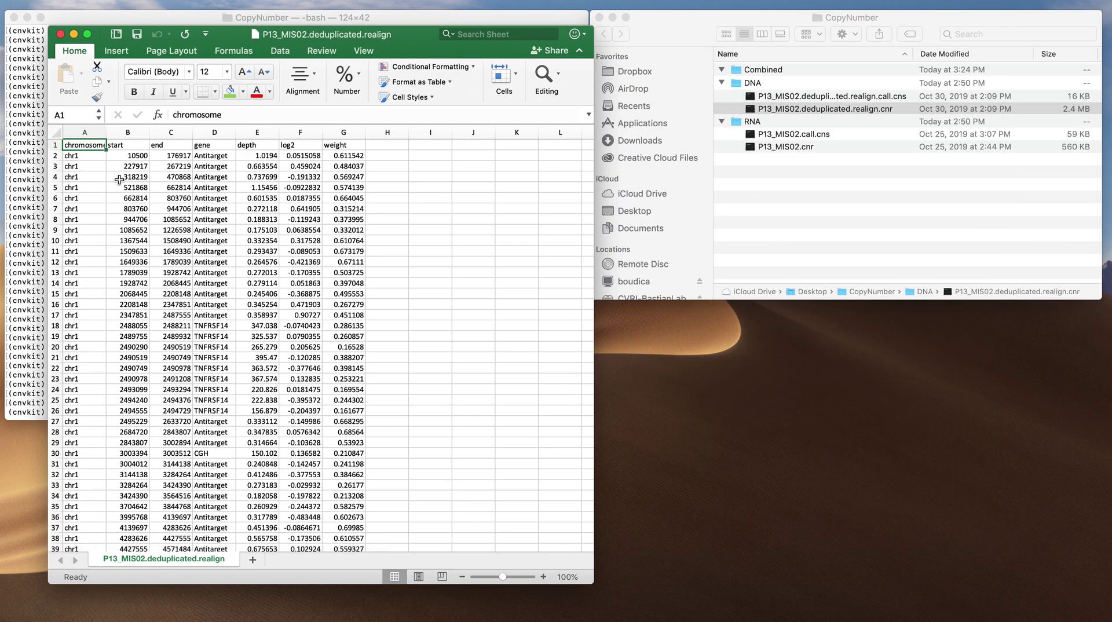
click(86, 157)
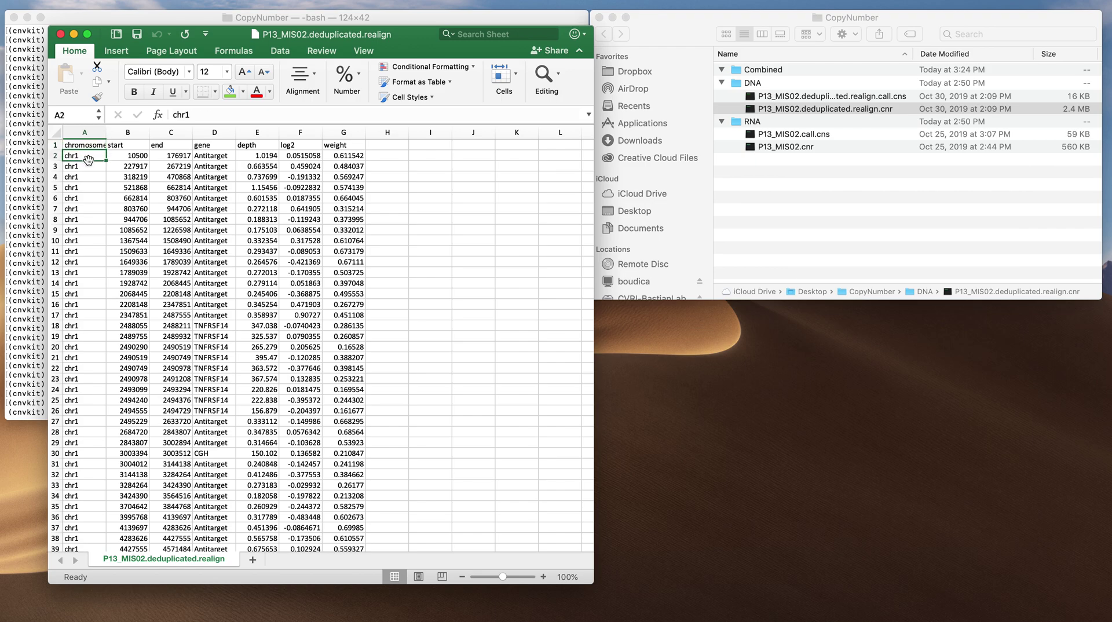
click(128, 157)
click(169, 157)
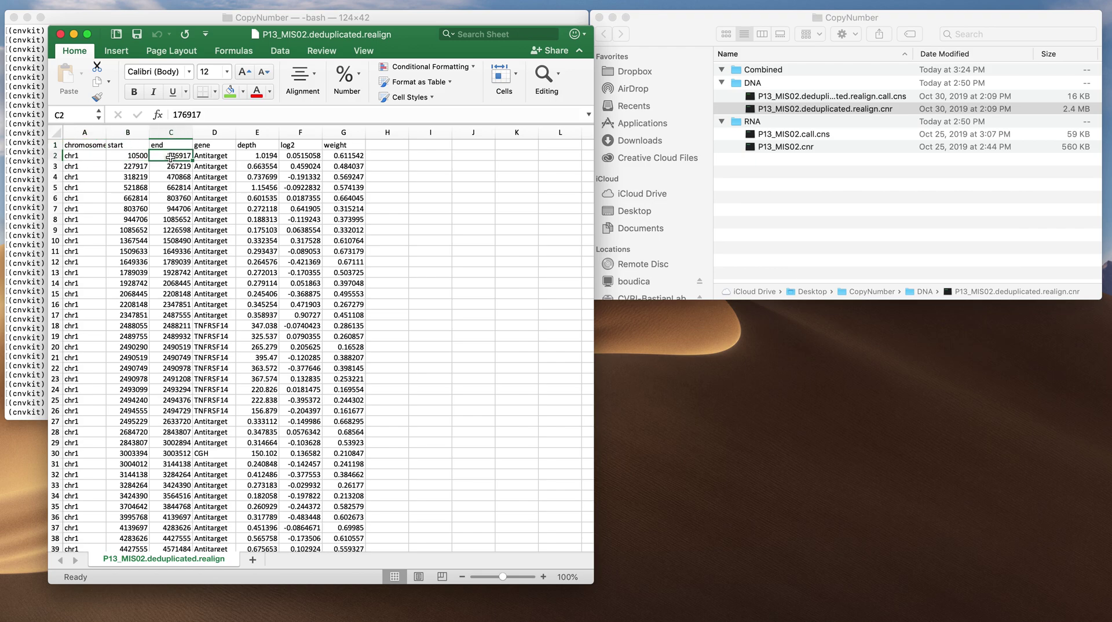
click(216, 155)
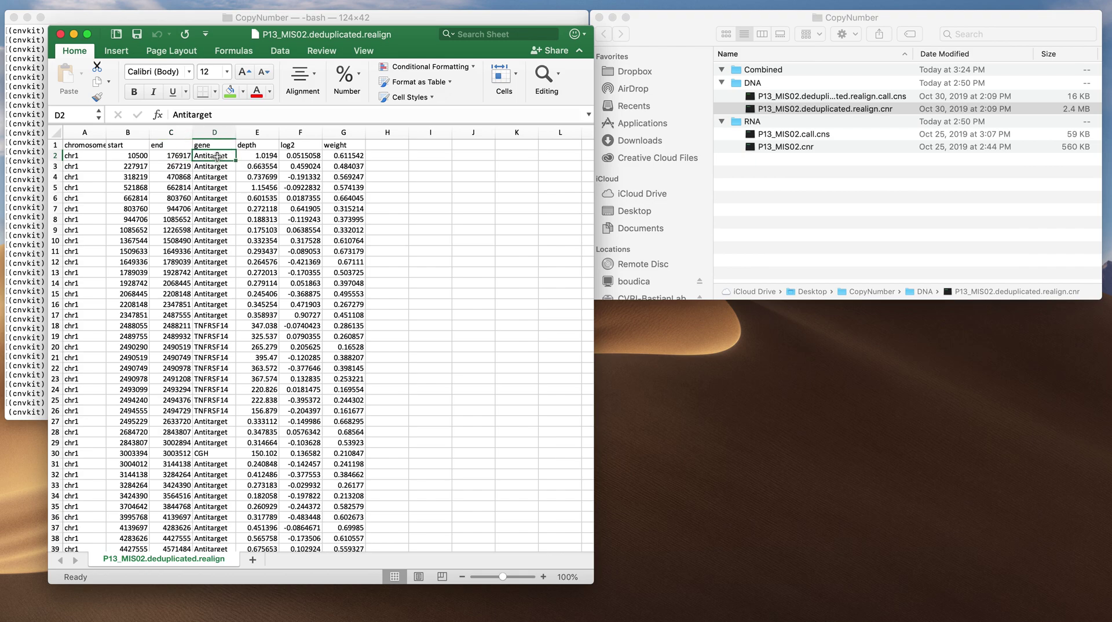
click(214, 325)
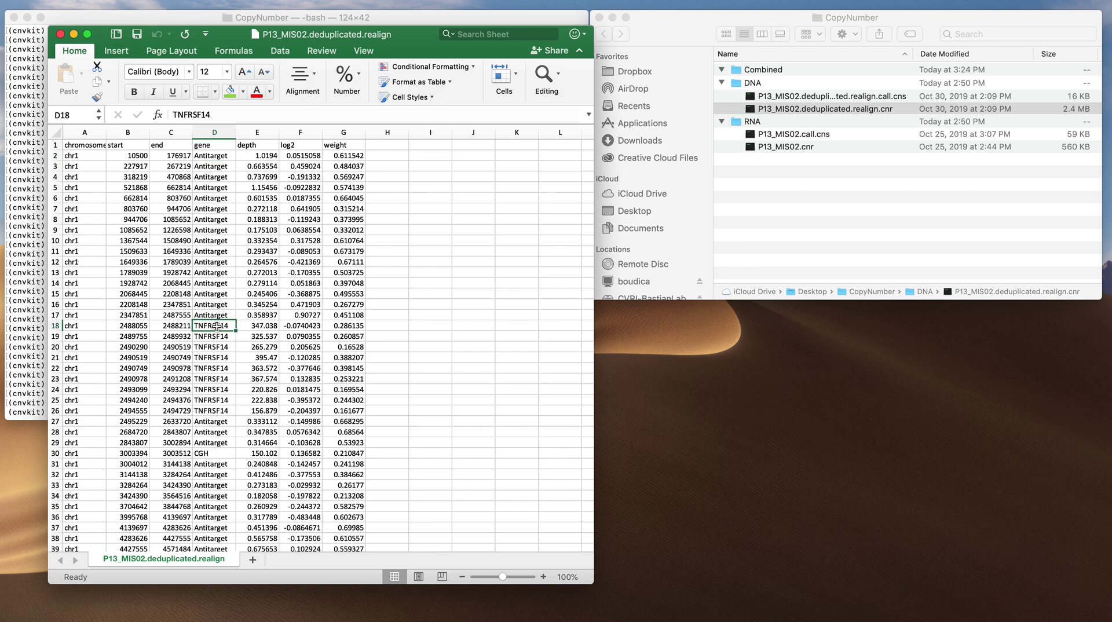
Inspect the log2 and weight values in F2, G2 and G20, then select the RNA P13_MIS02.cnr file
click(303, 155)
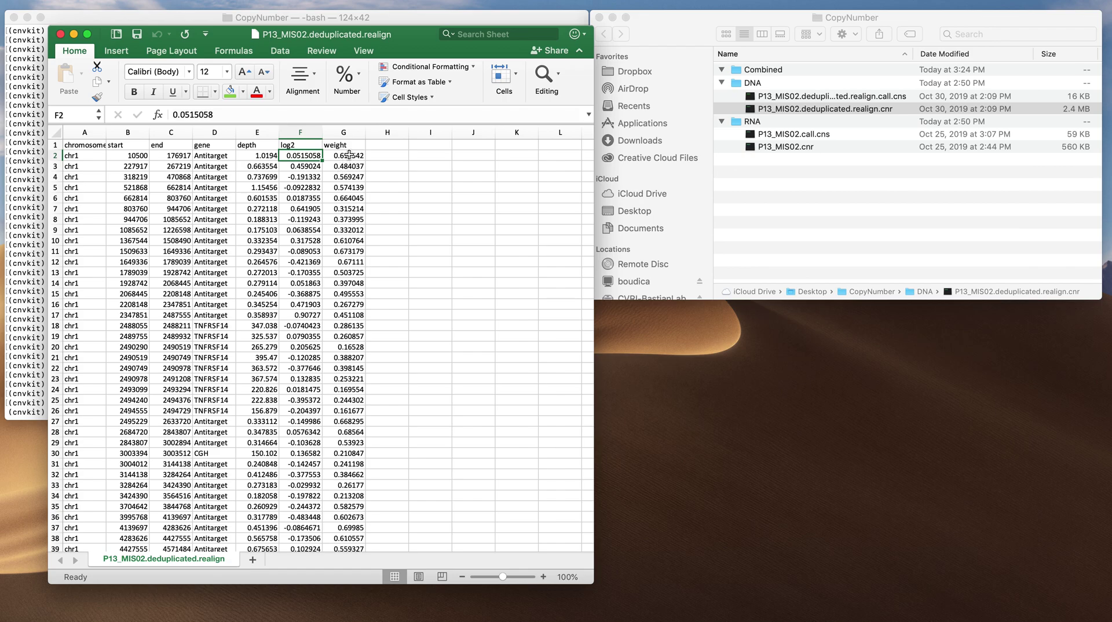
click(349, 155)
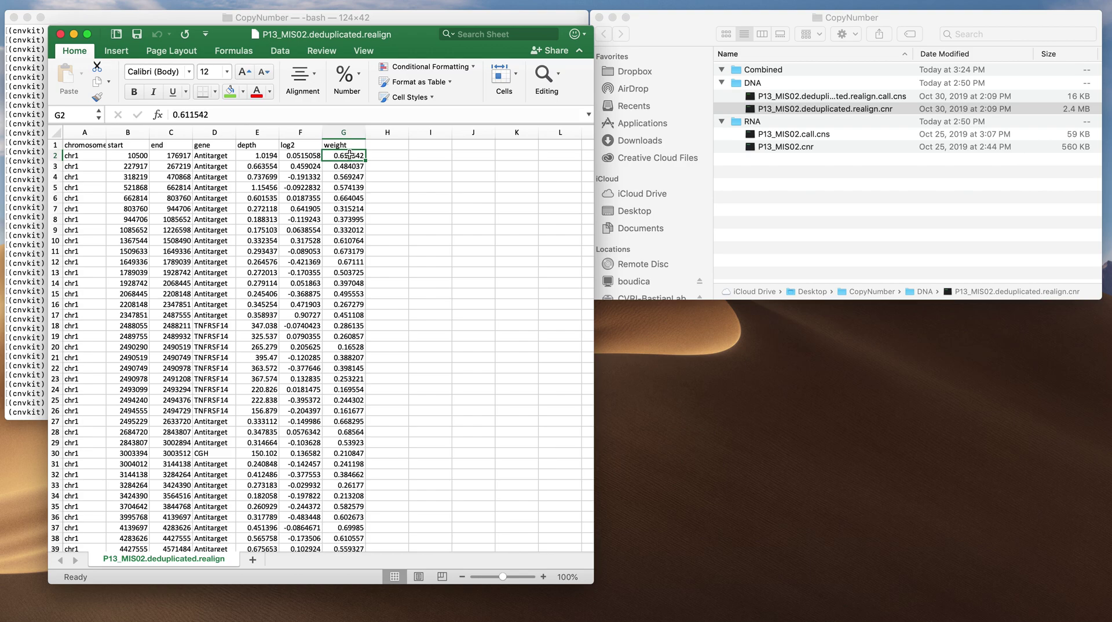
scroll(350, 153, down, 1)
scroll(350, 154, up, 1)
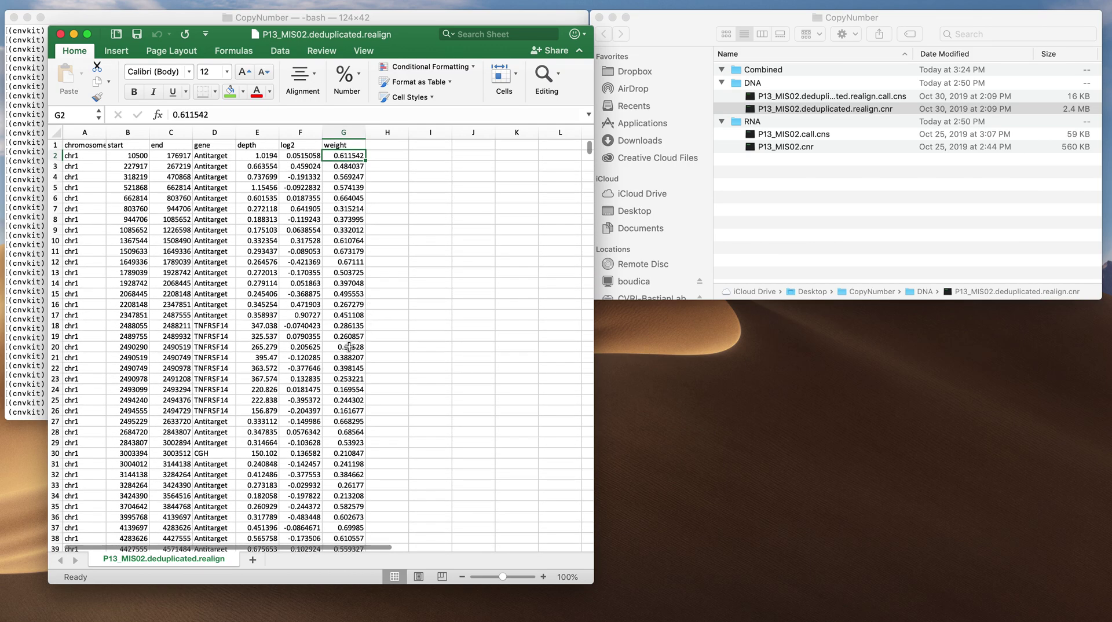
click(362, 343)
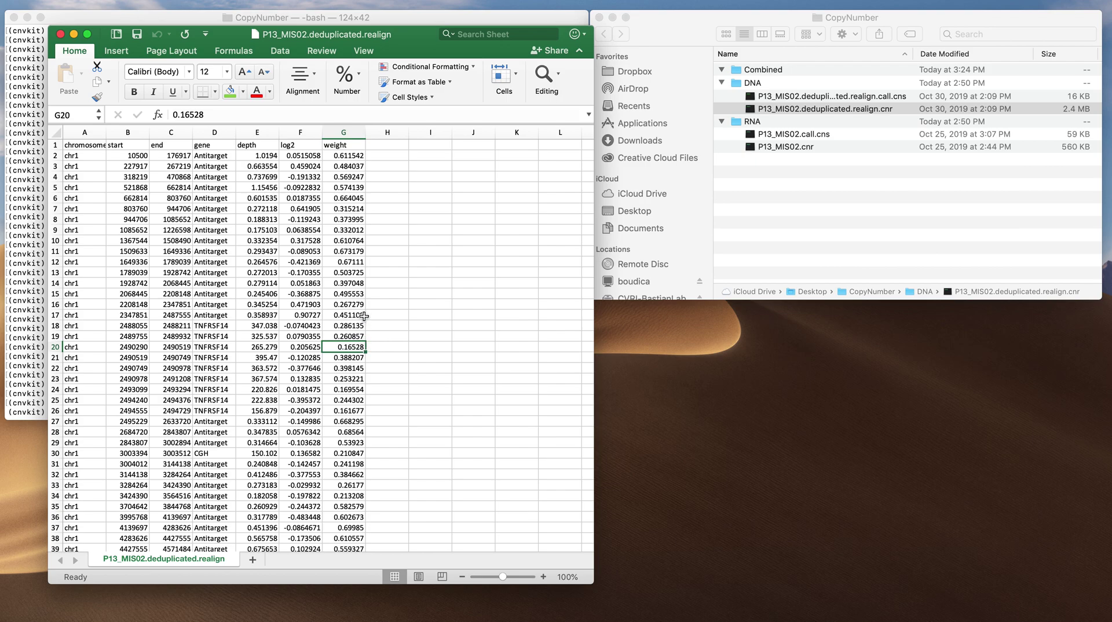
click(343, 155)
click(352, 346)
click(796, 146)
Open the RNA P13_MIS02.cnr file in Microsoft Excel via Open With, enabling All Applications
right_click(797, 147)
mouse_move(858, 165)
click(1023, 202)
click(499, 200)
click(502, 213)
scroll(415, 155, down, 2)
scroll(415, 155, down, 8)
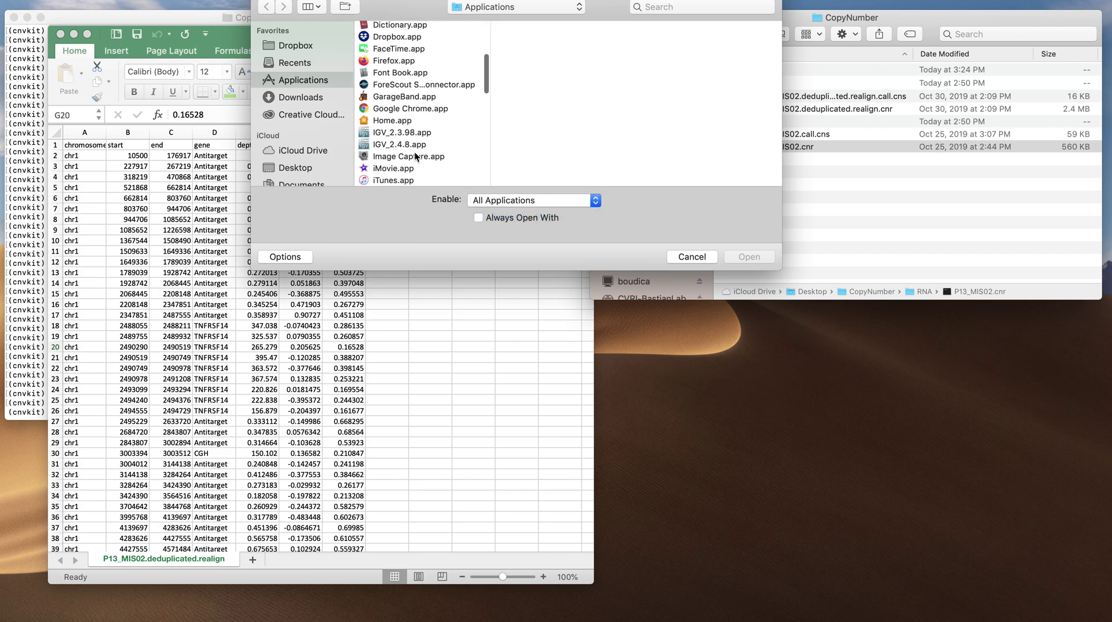
click(408, 170)
click(749, 256)
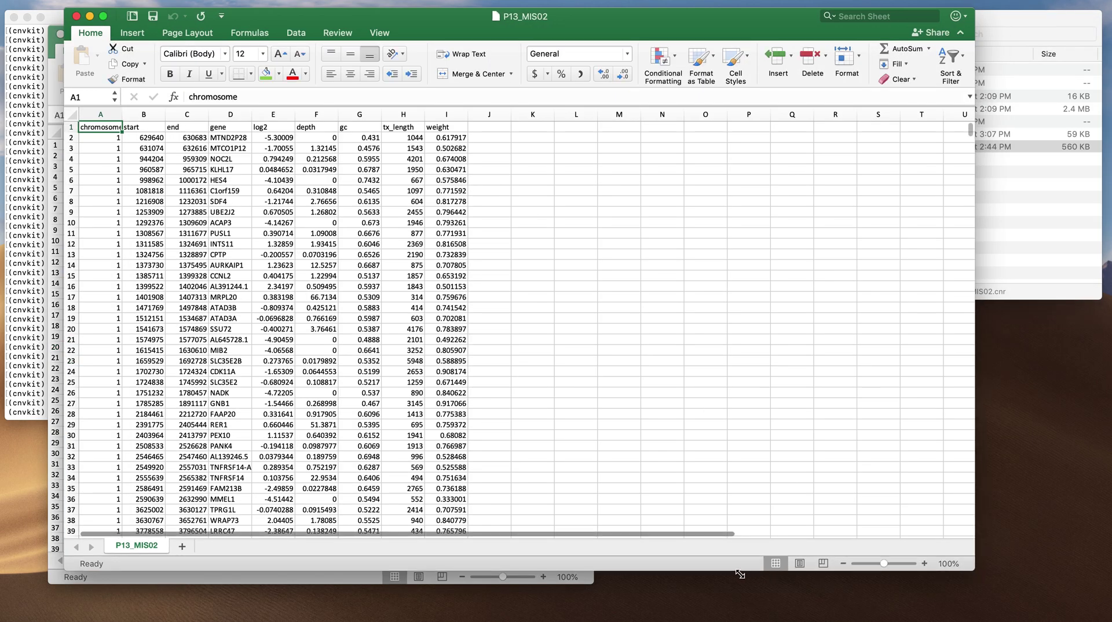
Narrow the RNA sheet's window and move it to the right of the DNA sheet
drag(741, 573, 672, 579)
drag(436, 19, 675, 30)
click(388, 180)
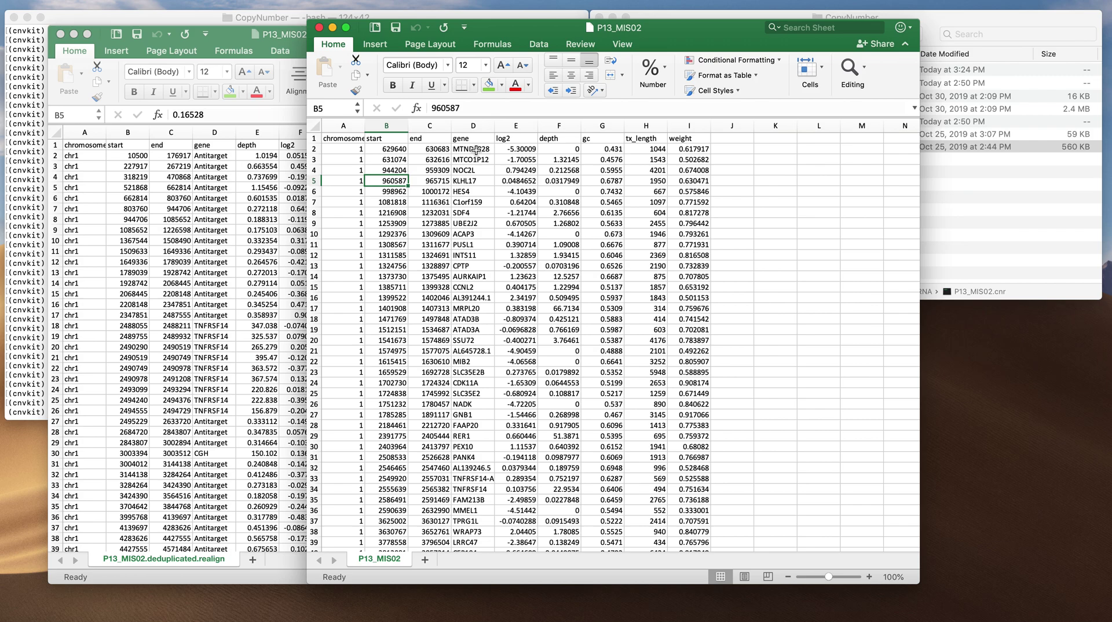
Find the RNA sheet's last data row, 8653, then return to its top
click(395, 158)
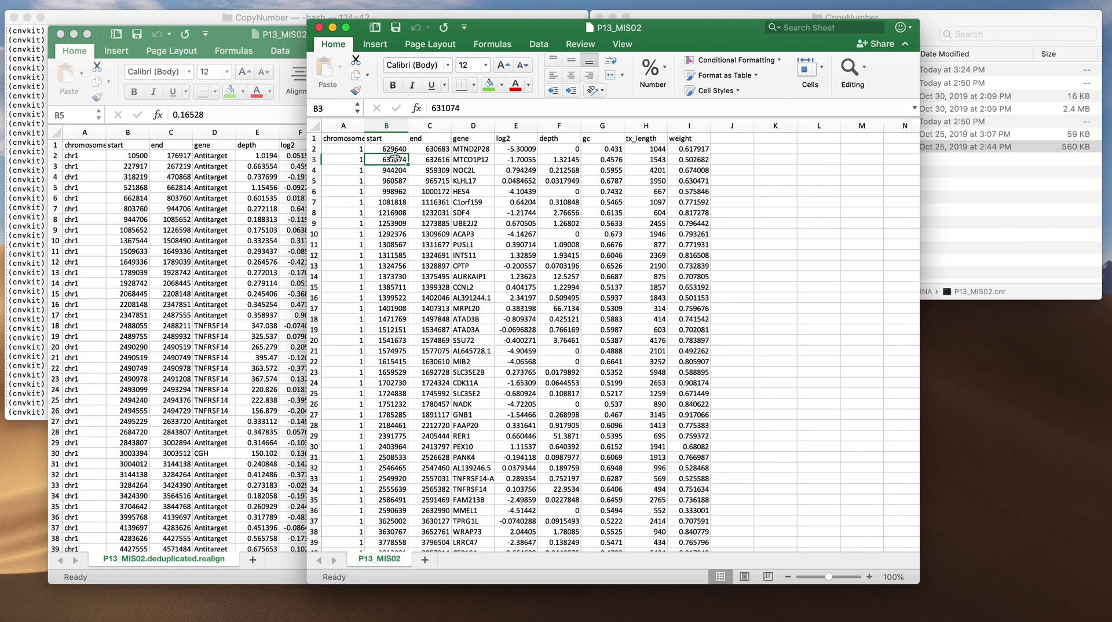
key(super+Down)
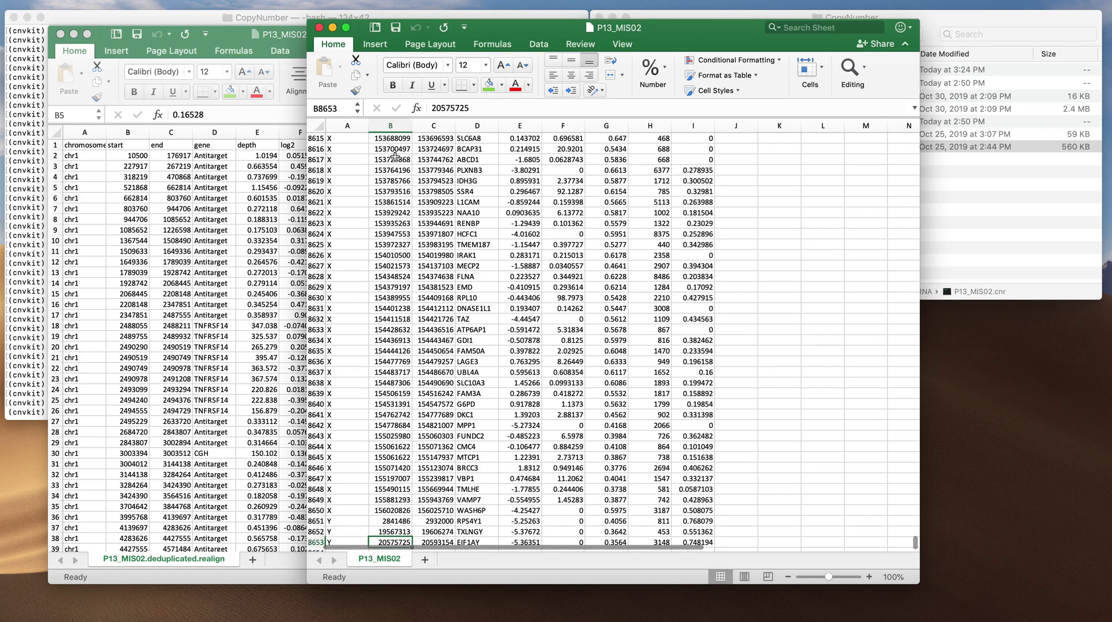
scroll(394, 156, down, 1)
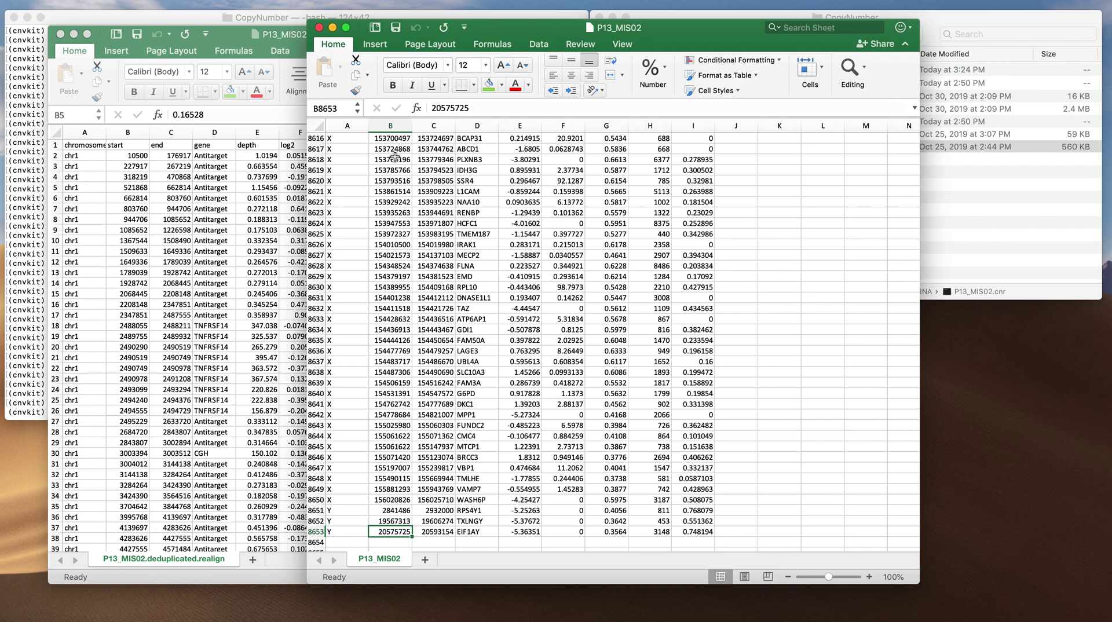
key(super+Up)
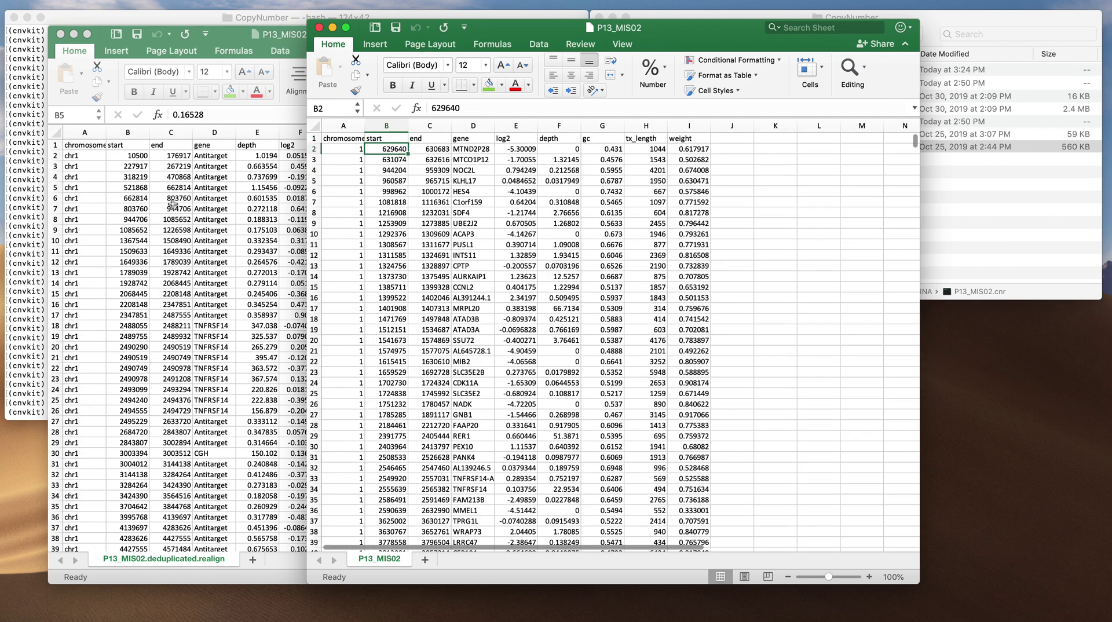
Find the DNA sheet's last data row, 35252 on chrY, then return to its top
click(142, 163)
click(134, 156)
key(super+Down)
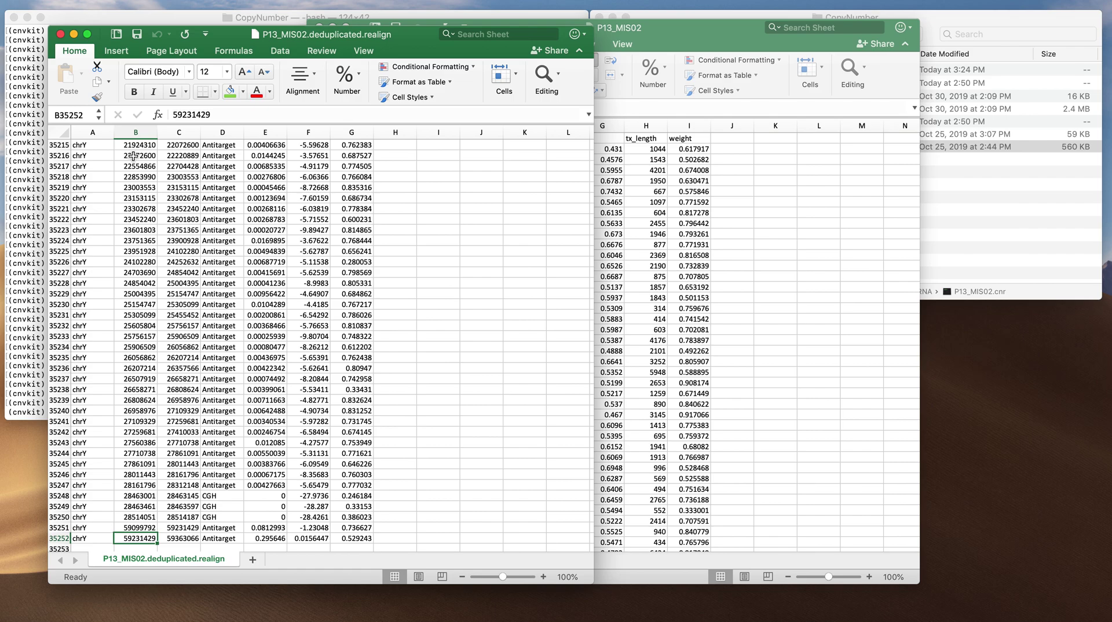
key(Up)
key(Up)
key(Up)
key(Up)
key(Up)
key(Up)
key(Up)
key(Up)
key(Up)
key(Up)
key(Up)
key(Up)
key(Up)
key(Up)
key(Up)
key(Up)
key(Up)
key(Up)
key(Up)
key(Up)
key(Up)
key(Down)
key(Down)
key(Down)
key(Down)
key(Down)
key(Down)
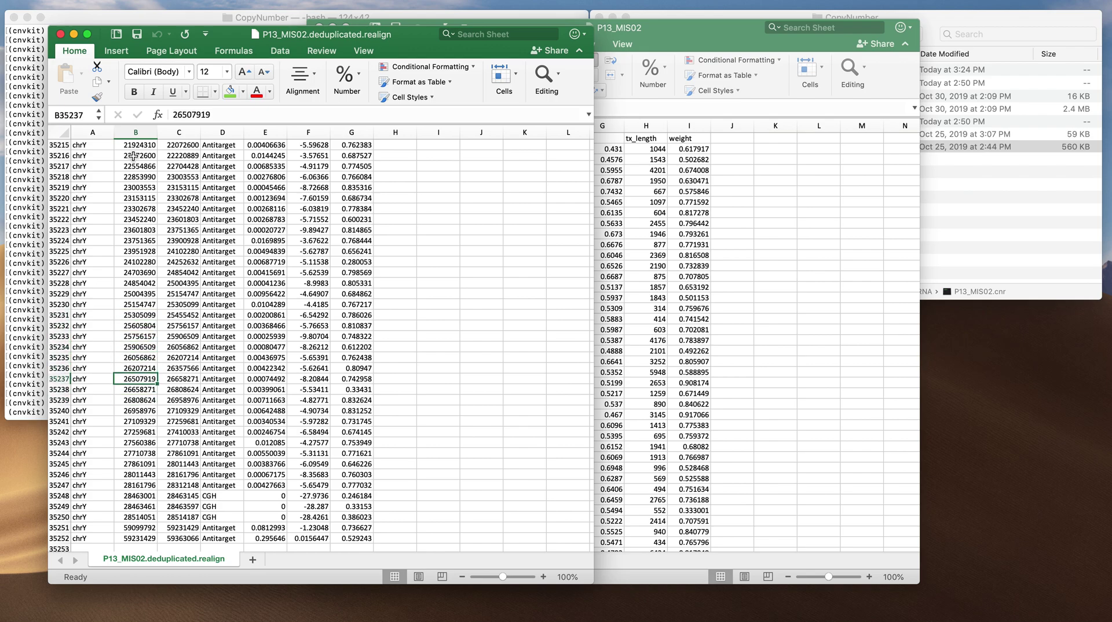
key(ctrl+Up)
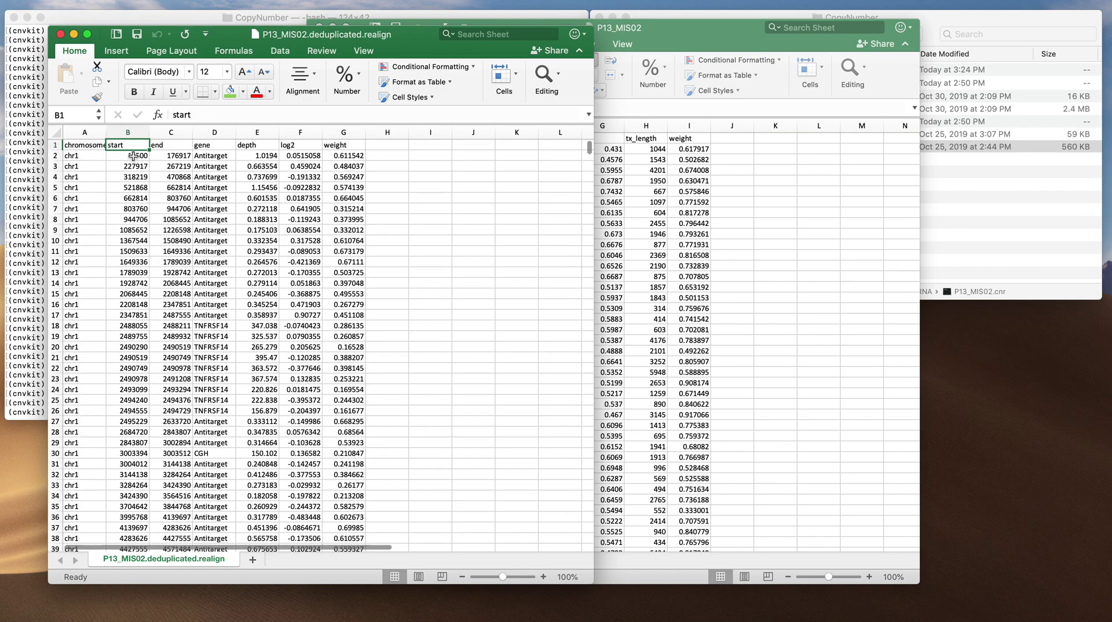
key(Down)
Check E10 in the RNA sheet, then bring the DNA sheet back to the front
click(727, 257)
click(507, 230)
click(211, 243)
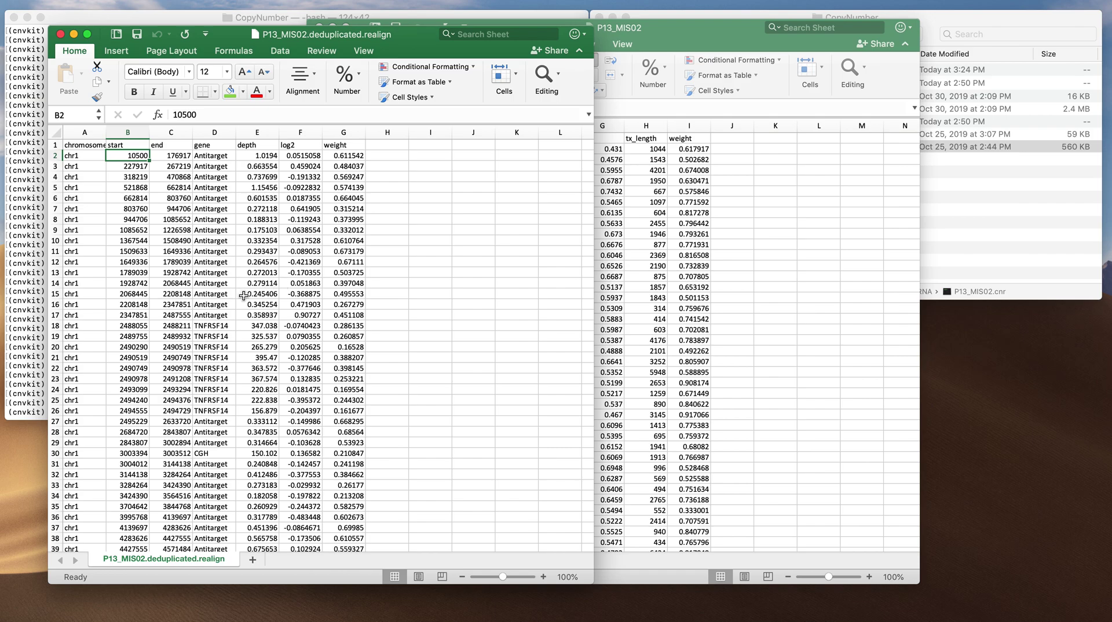
click(161, 303)
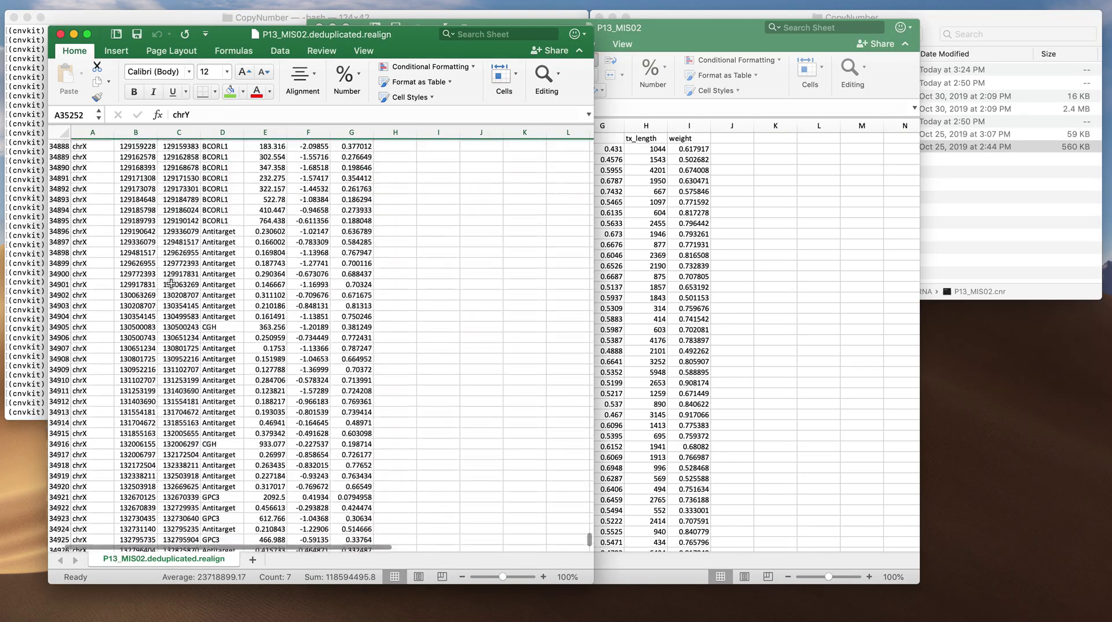
Delete the DNA sheet's chrX and chrY rows 33464 to 35252
scroll(171, 283, up, 20)
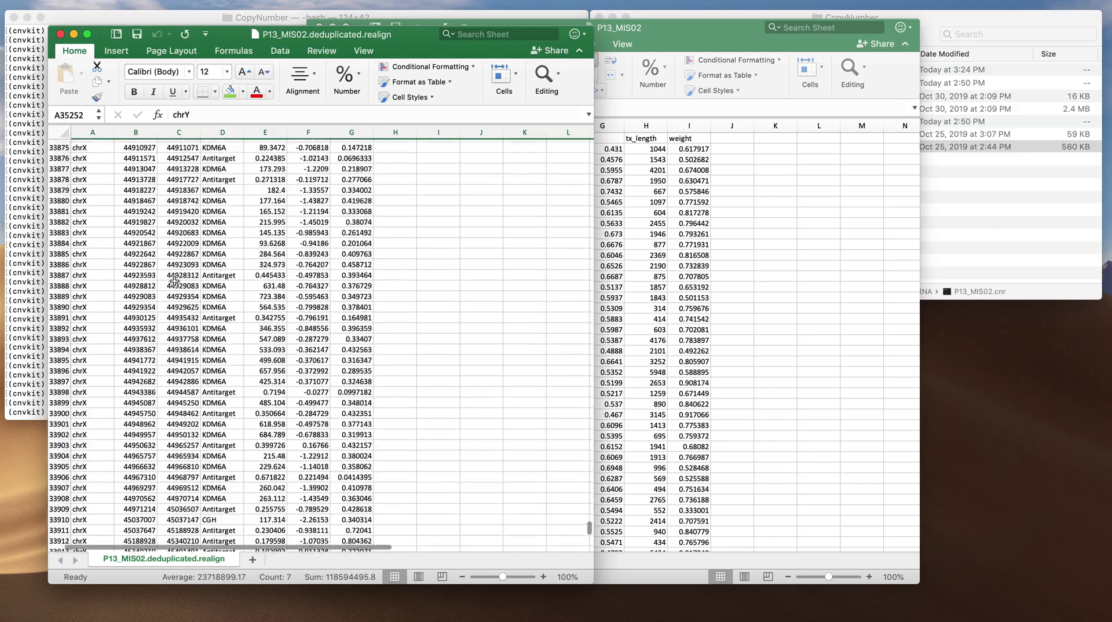
scroll(174, 282, up, 20)
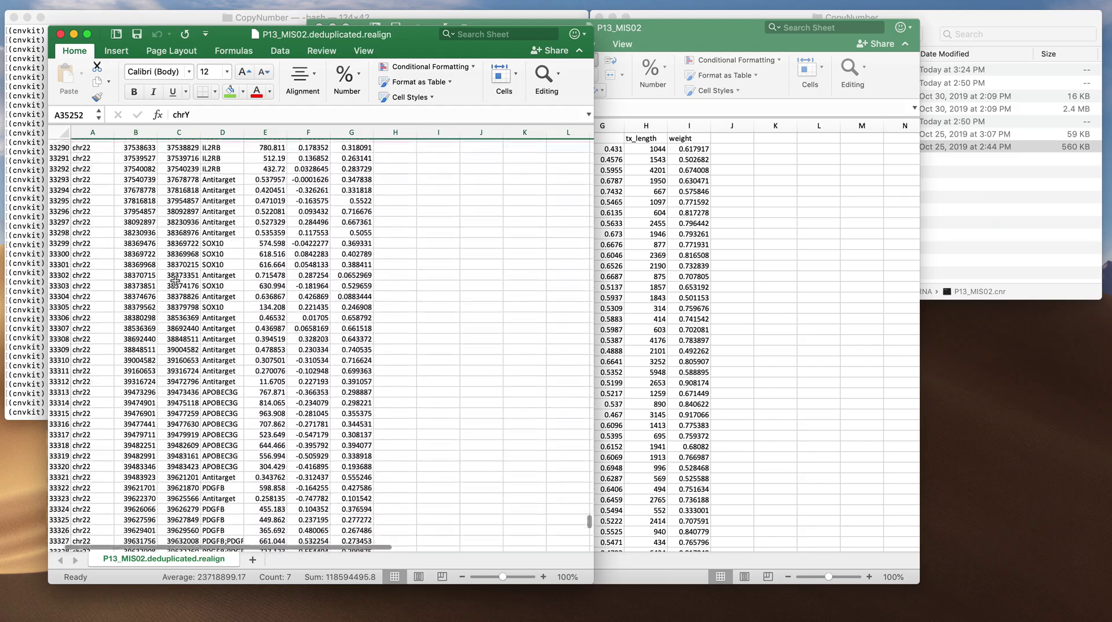
scroll(174, 282, down, 10)
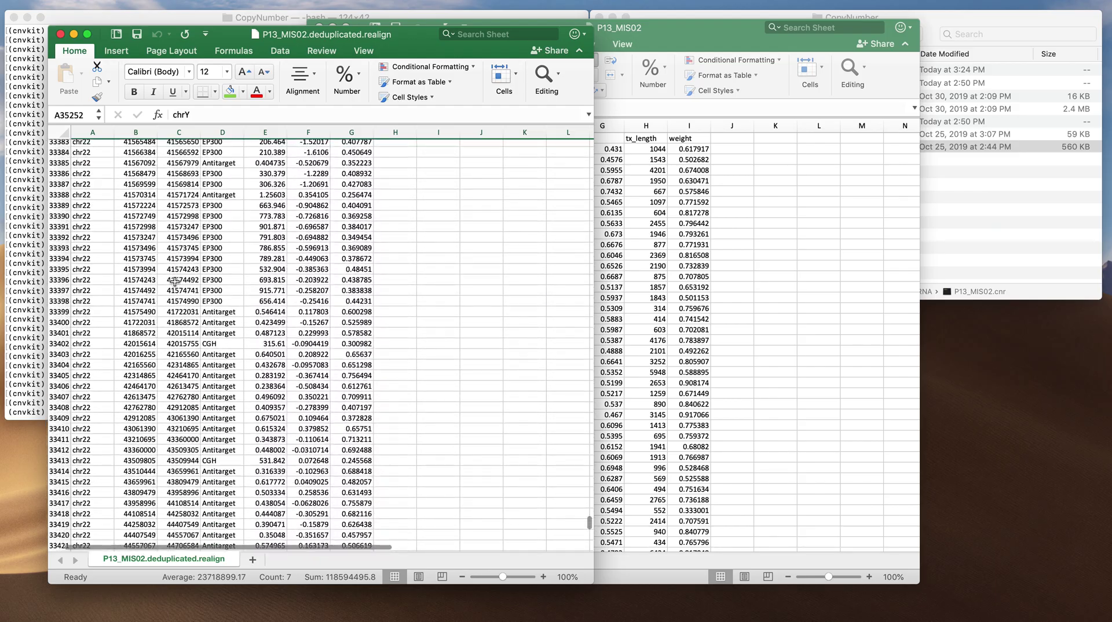
scroll(175, 281, down, 5)
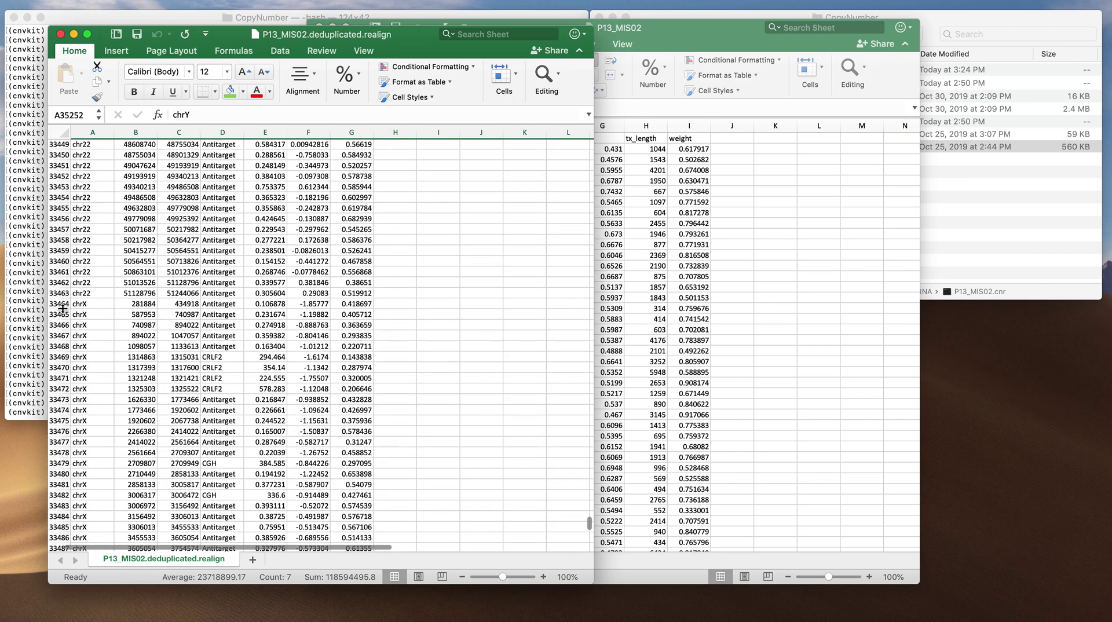
shift+click(59, 303)
right_click(58, 303)
click(87, 380)
Delete the P13_MIS02 sheet's X and Y rows 8385 to 8653 and return to the top
click(515, 234)
click(466, 317)
key(super+Left)
key(super+Down)
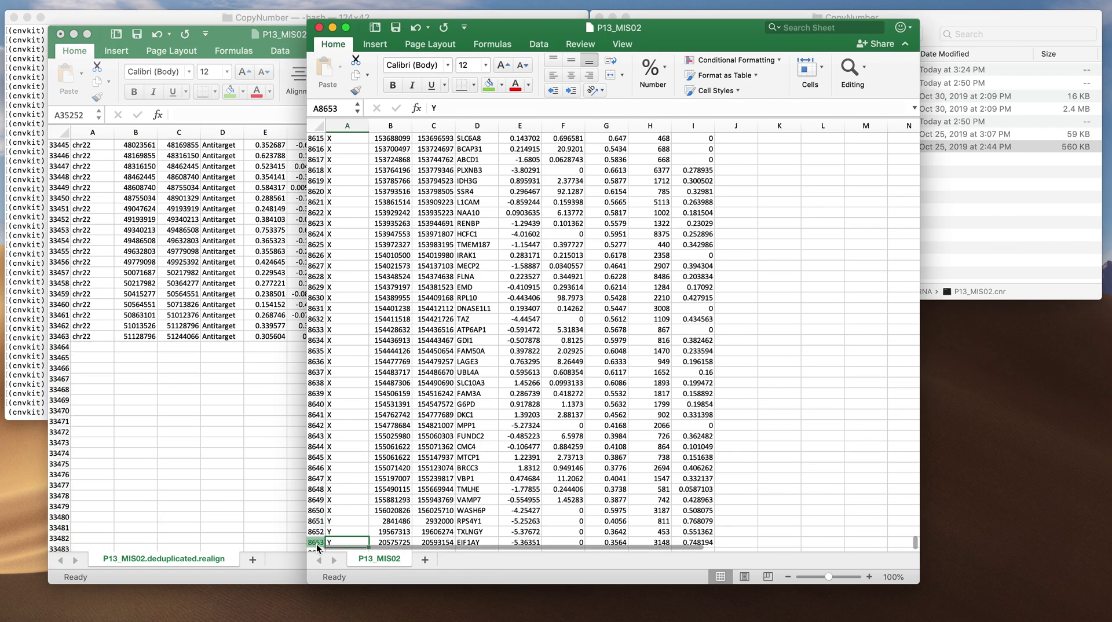
key(shift+space)
scroll(342, 479, up, 20)
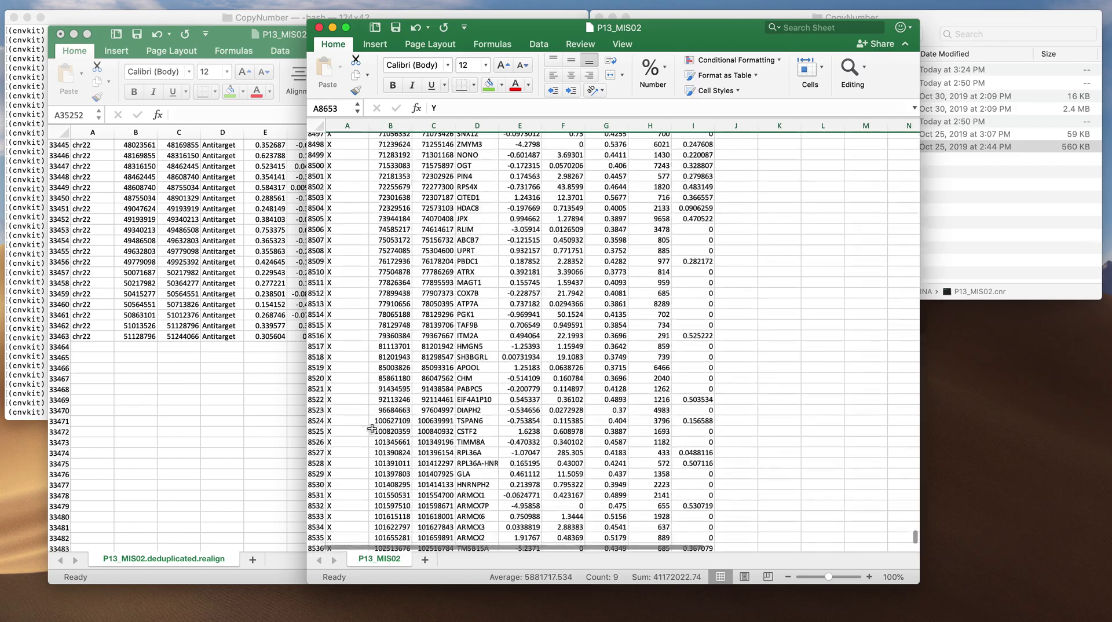
scroll(348, 428, down, 2)
shift+click(317, 414)
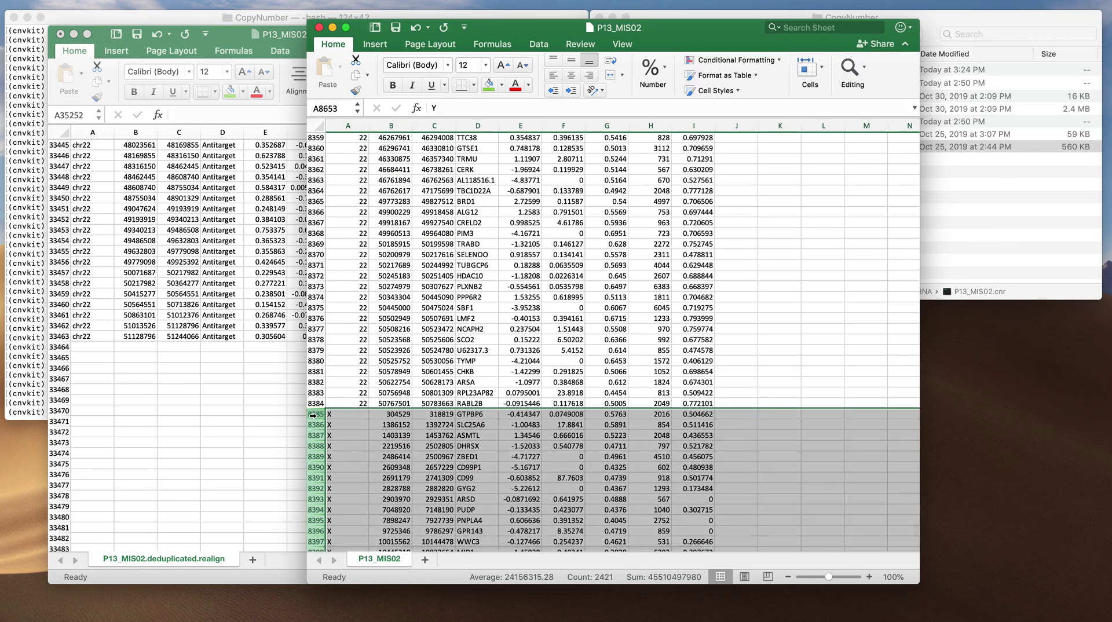
right_click(317, 415)
click(352, 492)
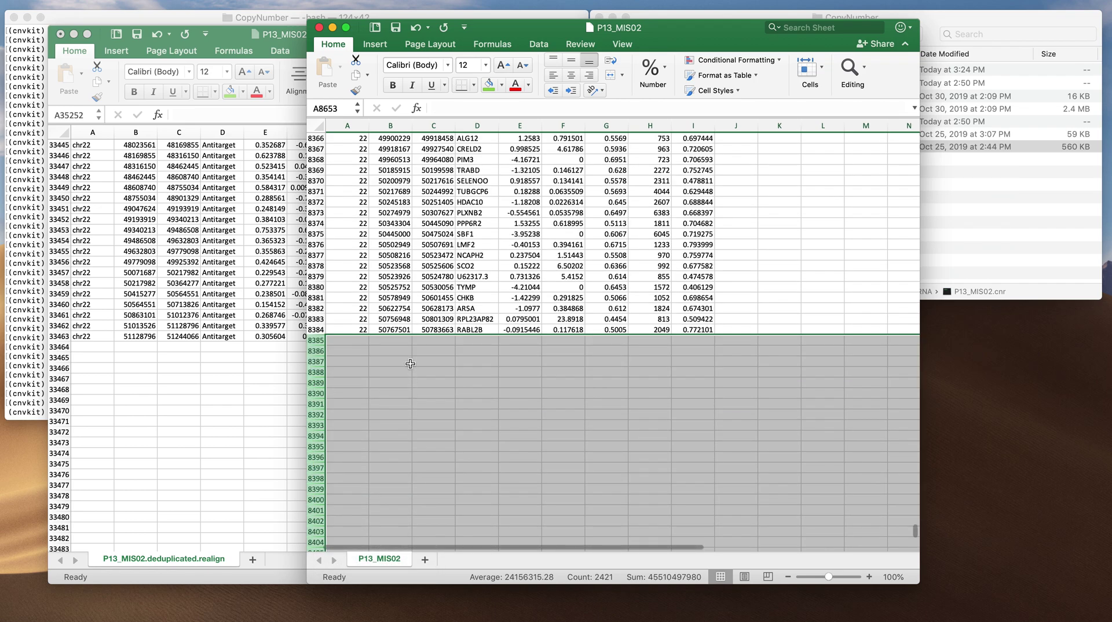
click(400, 296)
key(super+Up)
Compare row 2 of each sheet: DNA labels chromosomes chr1, RNA uses plain 1
click(203, 241)
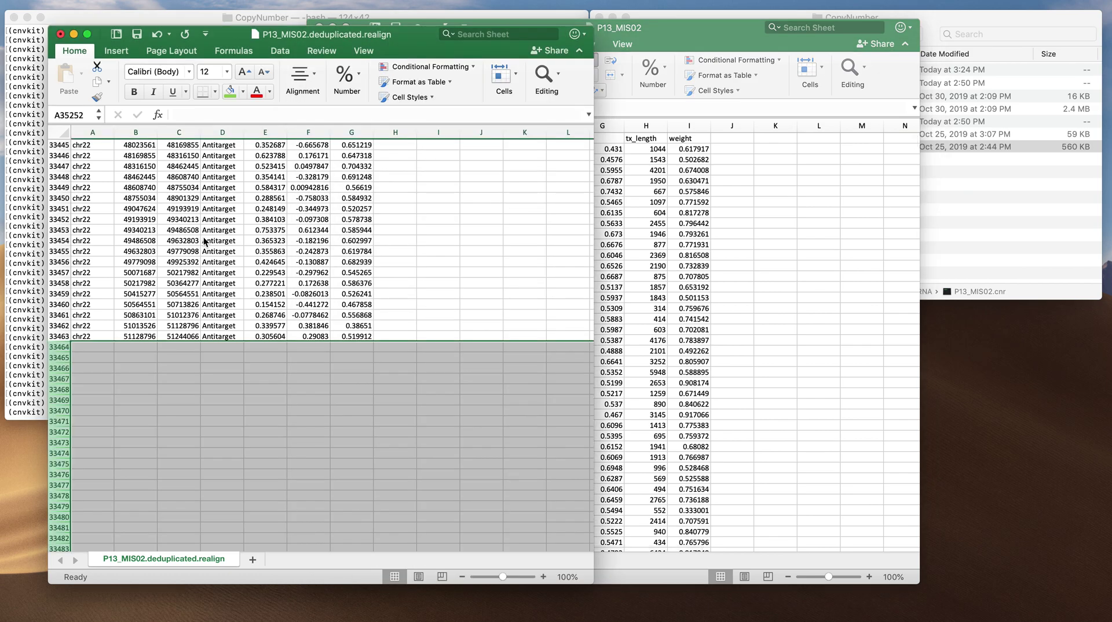
key(super+Up)
key(super+Up)
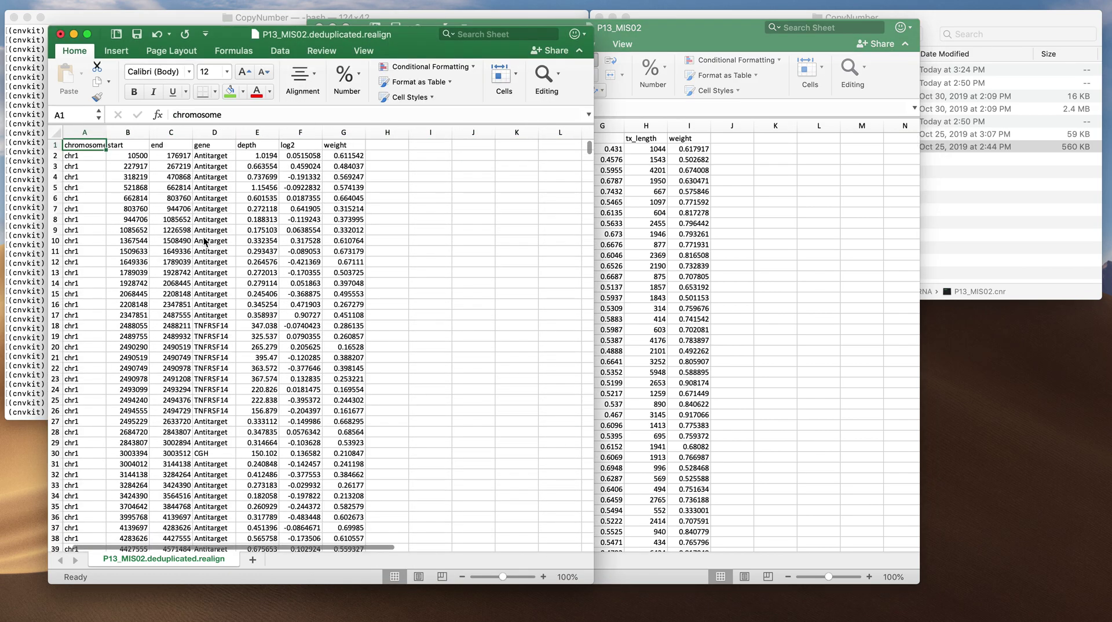
click(55, 155)
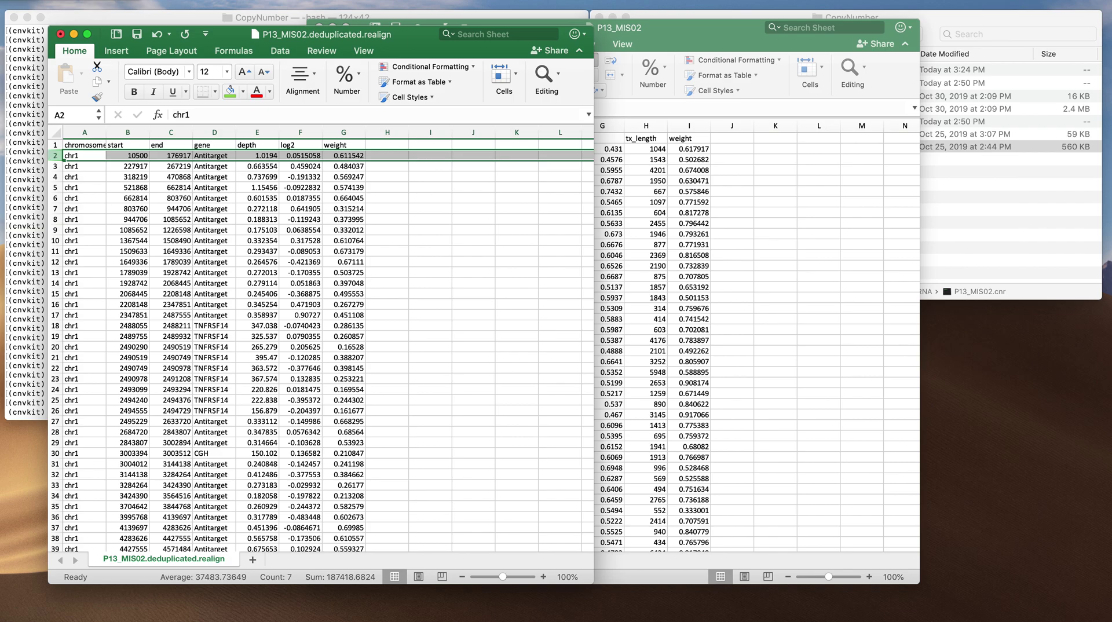
click(812, 302)
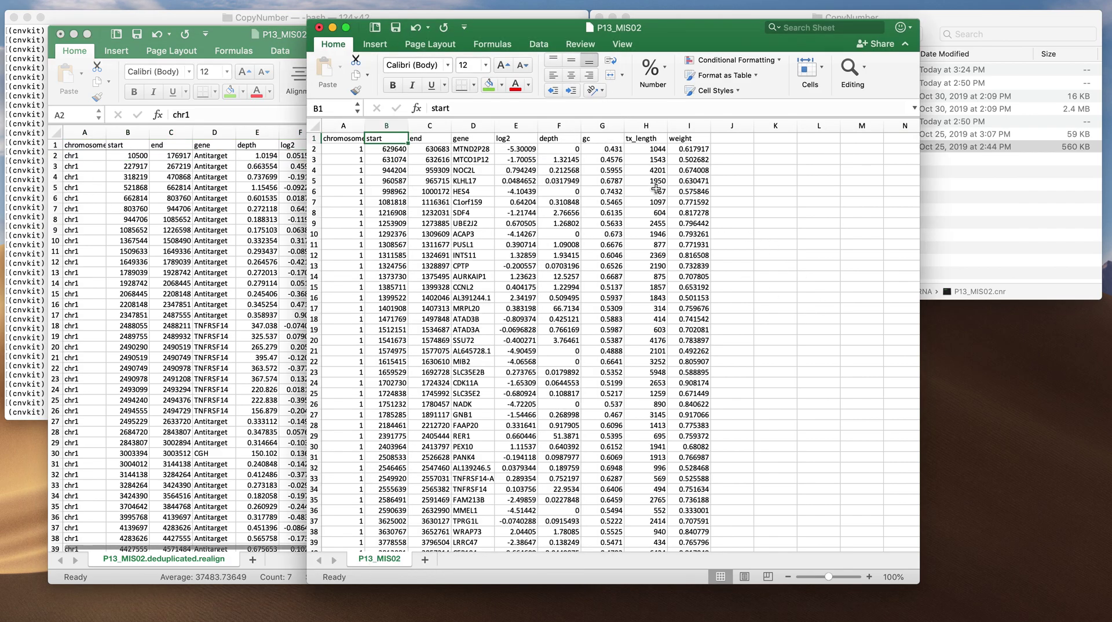
click(315, 148)
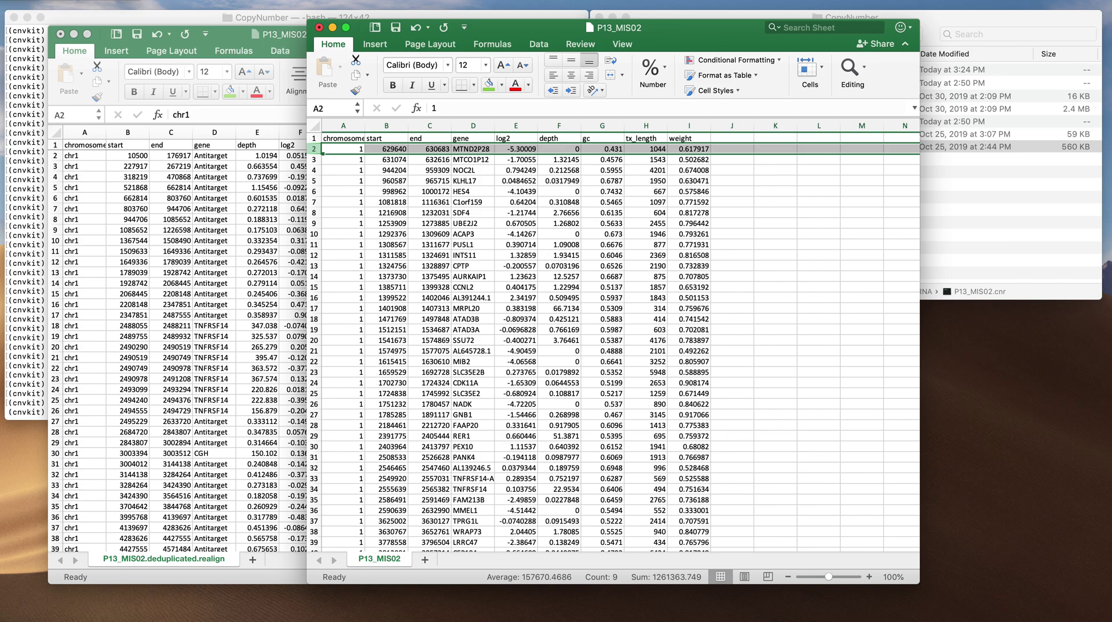
click(228, 197)
click(634, 202)
click(347, 180)
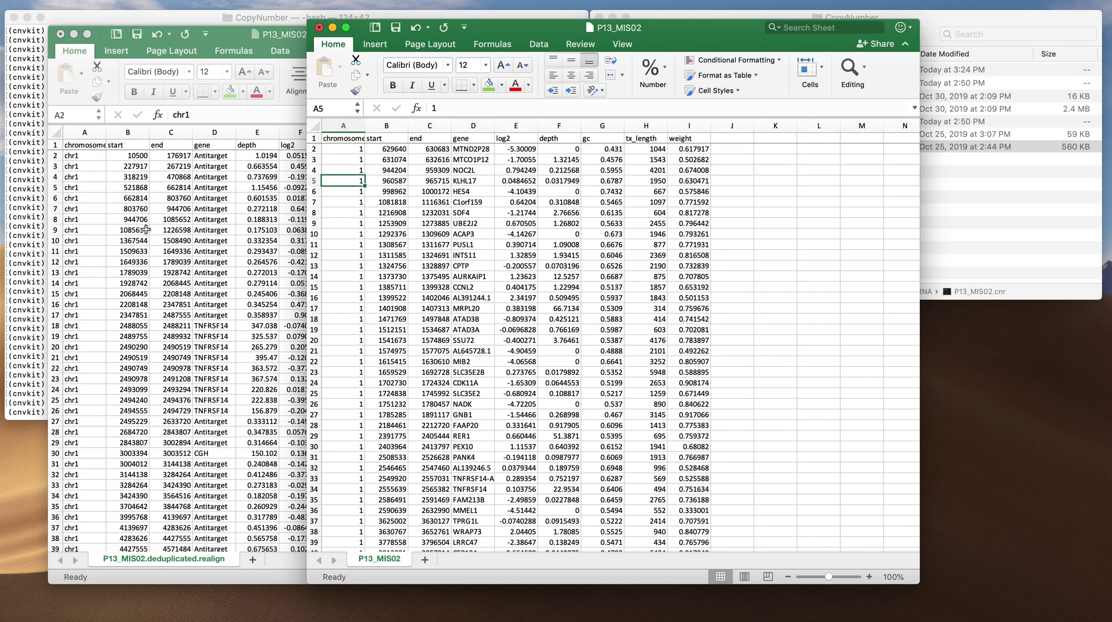
click(130, 231)
key(super+Down)
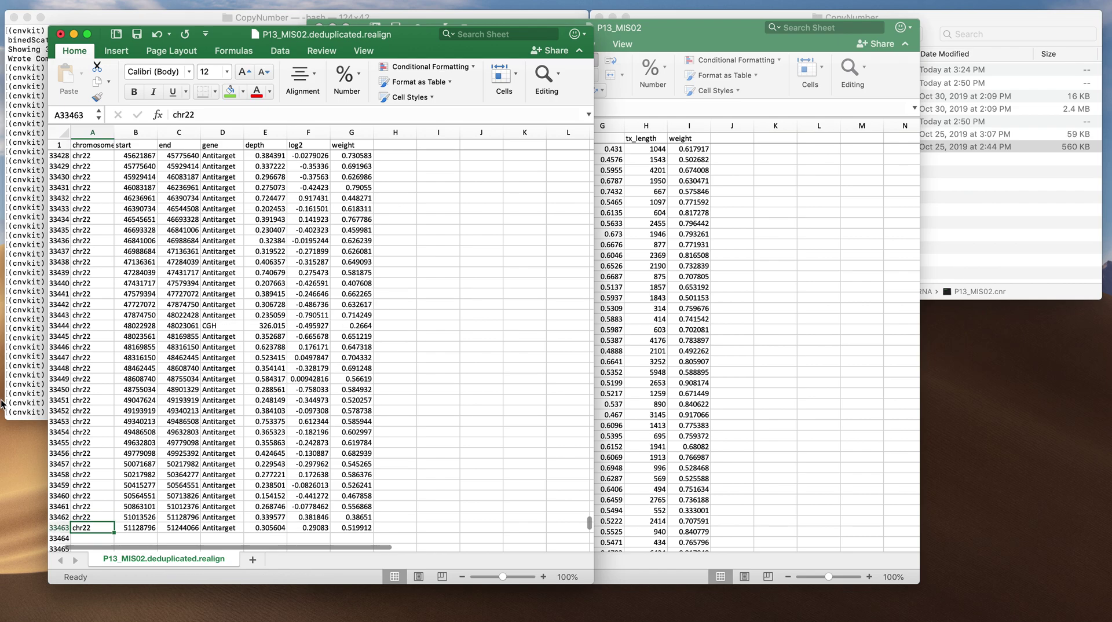
scroll(202, 399, down, 4)
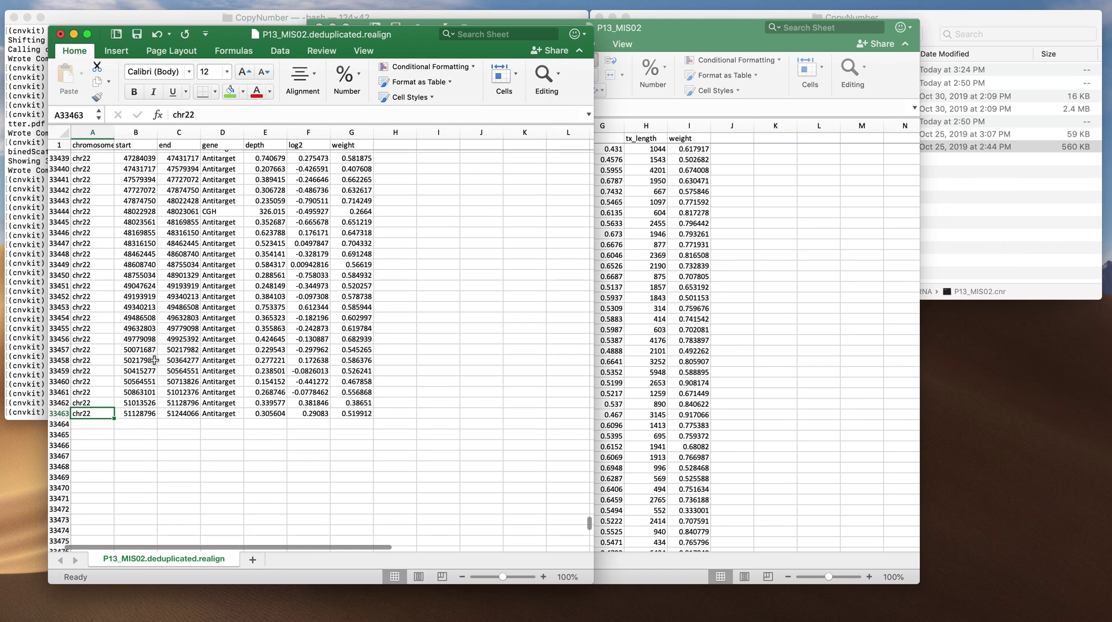
click(690, 334)
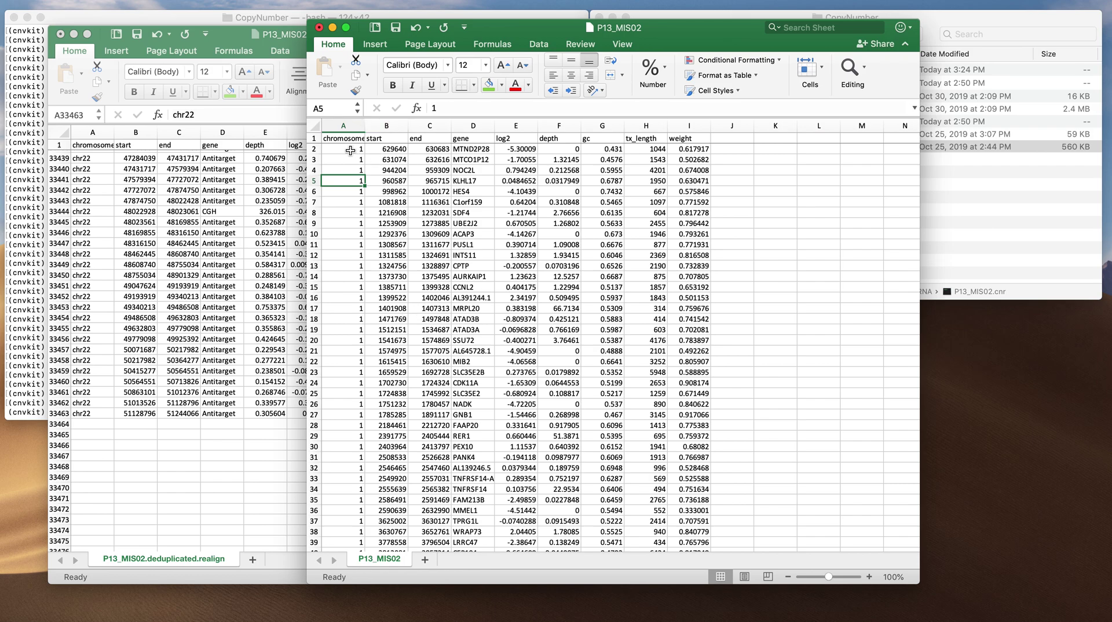
click(350, 151)
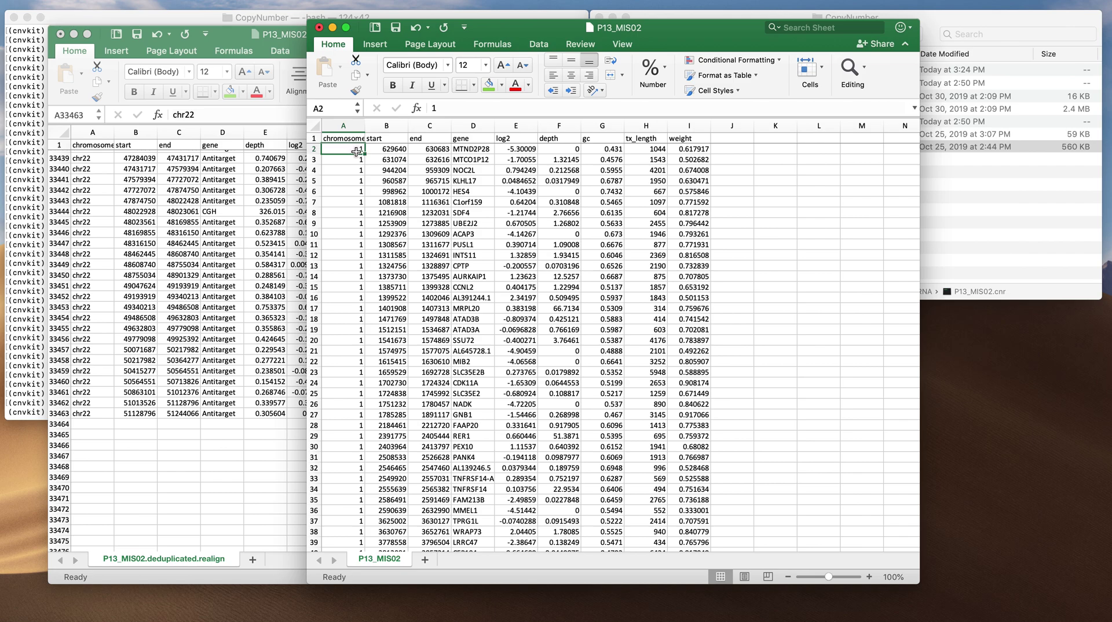
Enter =CONCATENATE("chr",A2) in J2 and fill it down to J8384
click(732, 148)
text(=concat)
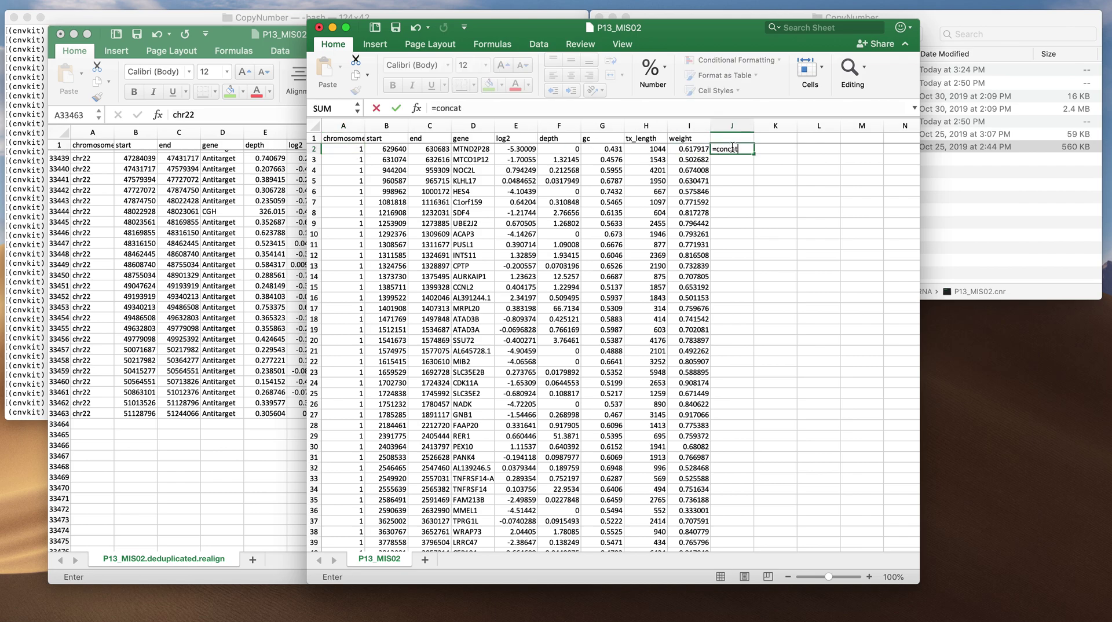
text(enate()
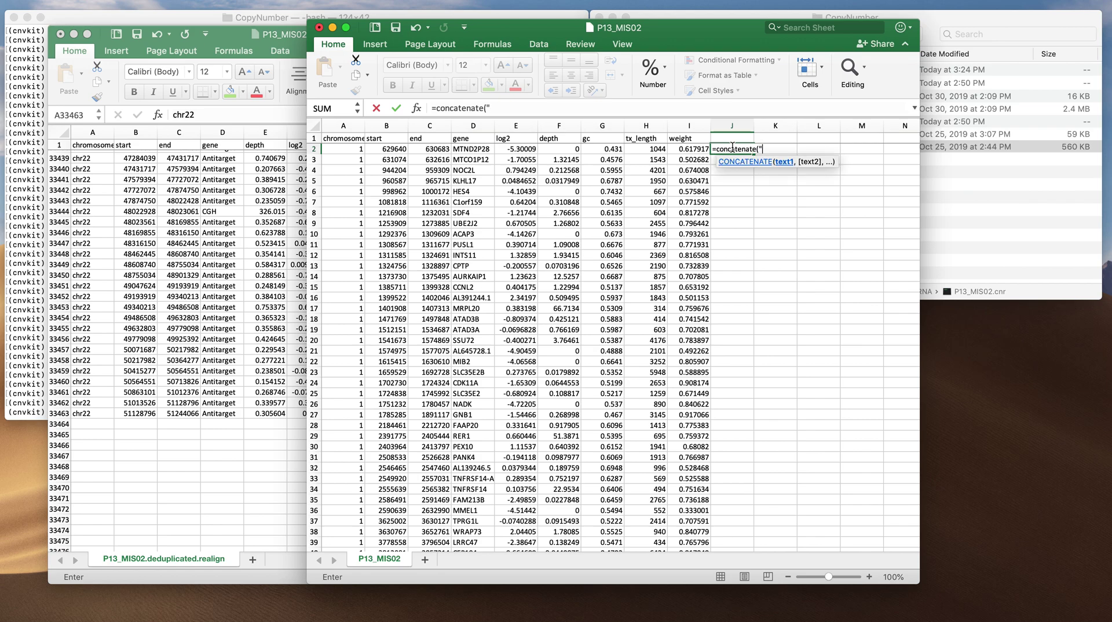
text("chr",)
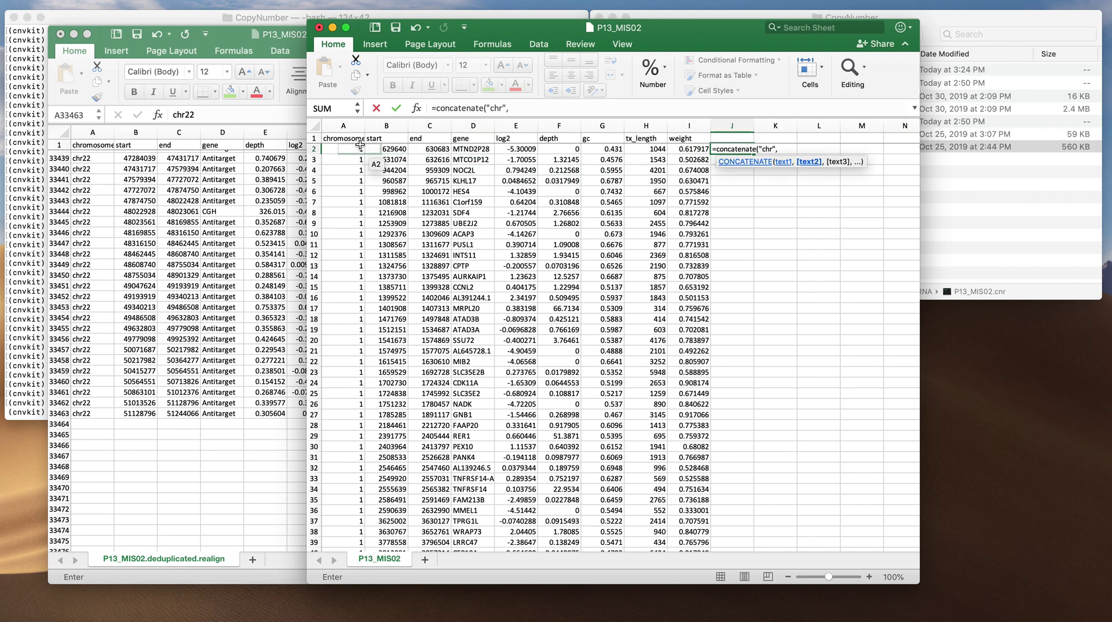
click(352, 148)
key(Return)
key(Up)
key(super+c)
key(Left)
key(super+Down)
key(Right)
key(super+shift+Up)
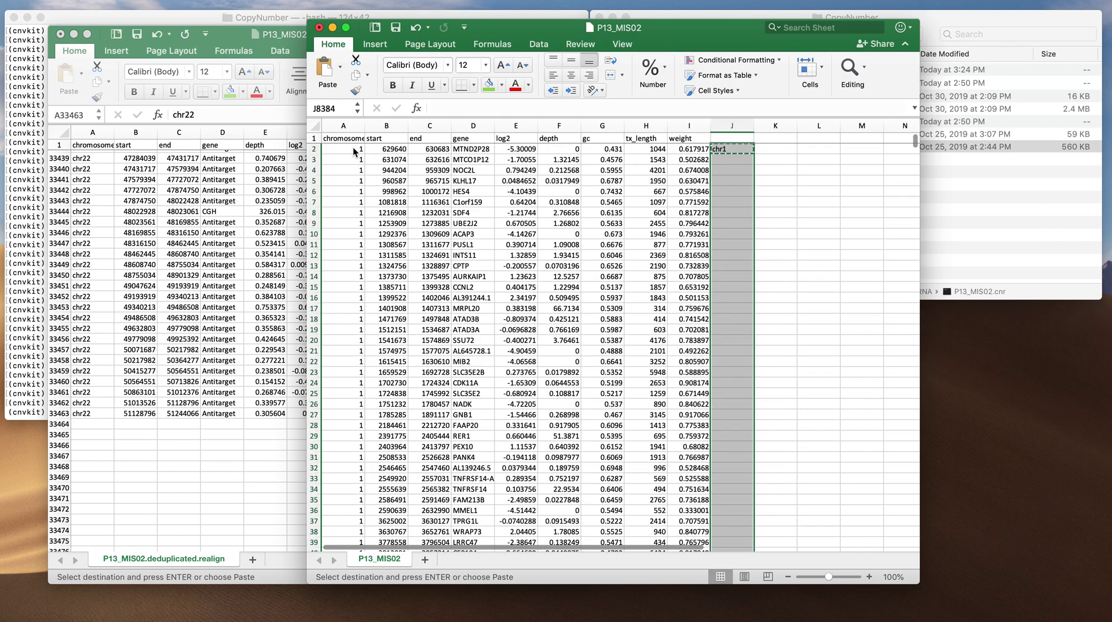
key(super+v)
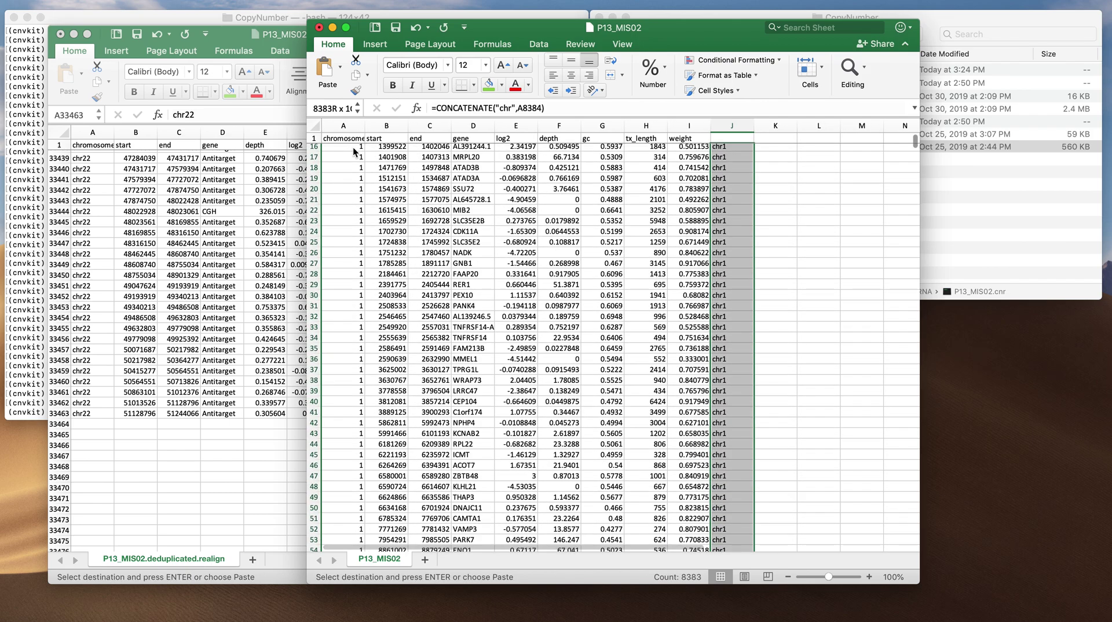
Convert column J to plain values and copy J2:J8384
click(340, 67)
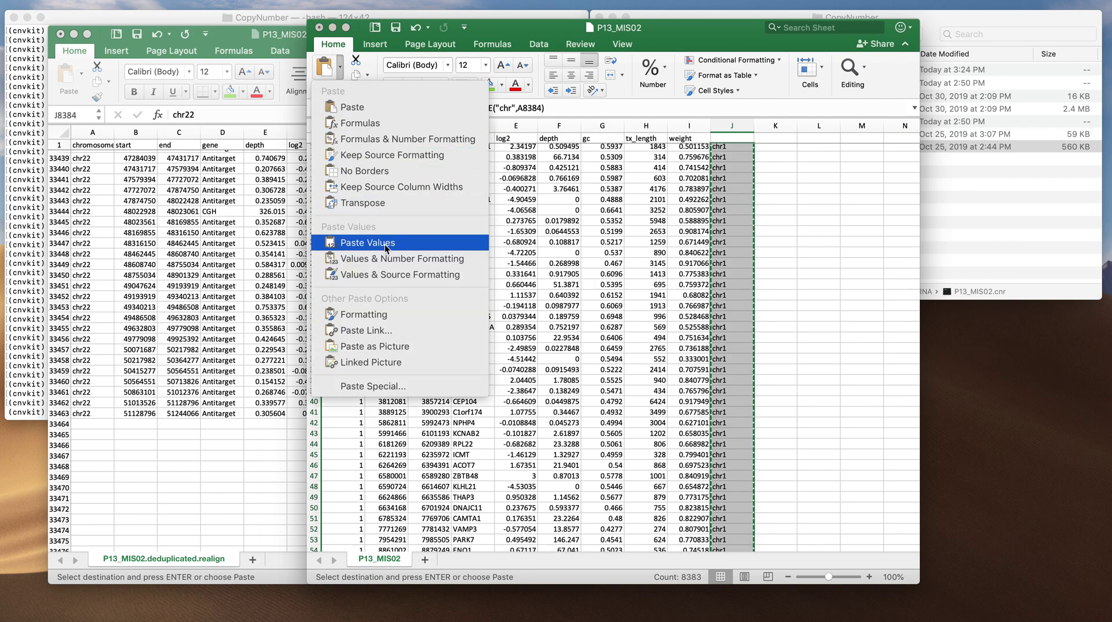
key(Return)
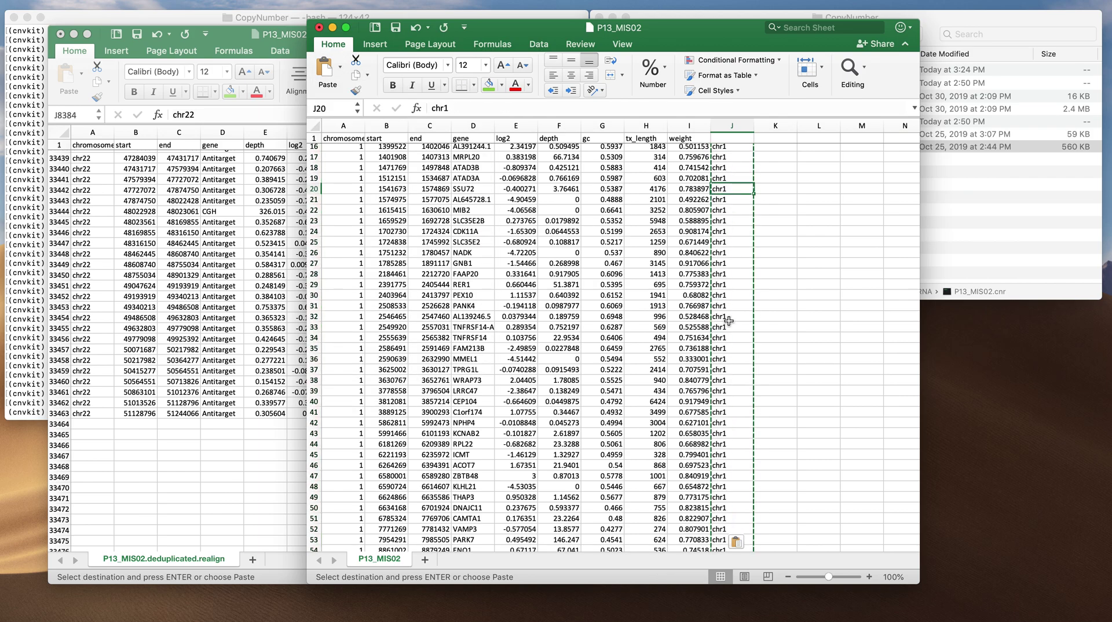
click(729, 321)
key(super+Up)
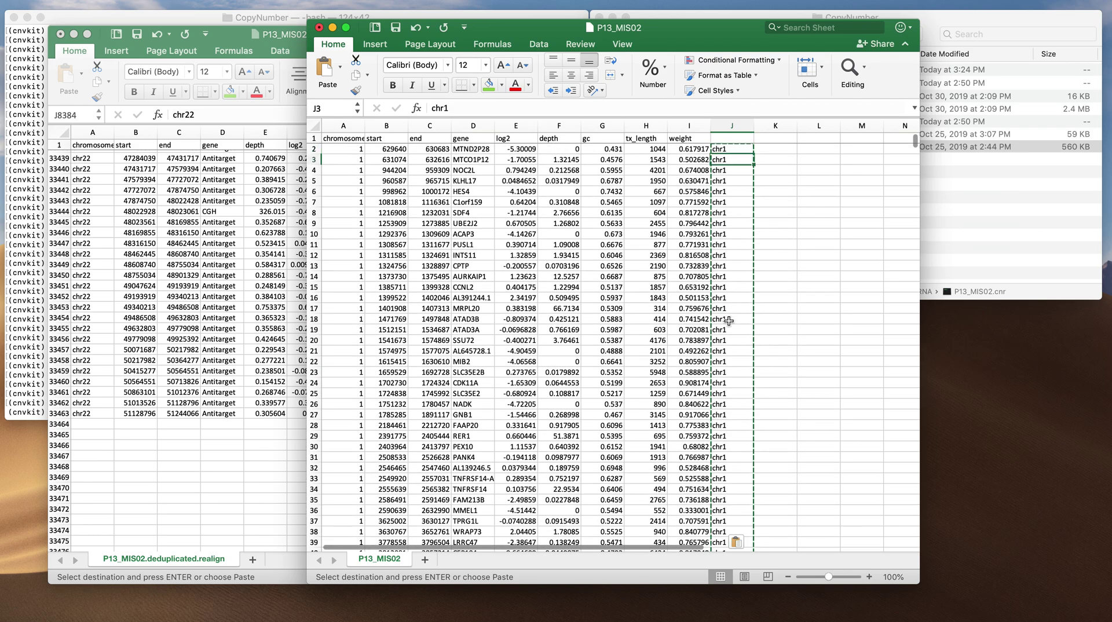
key(super+shift+Down)
key(super+c)
key(super+v)
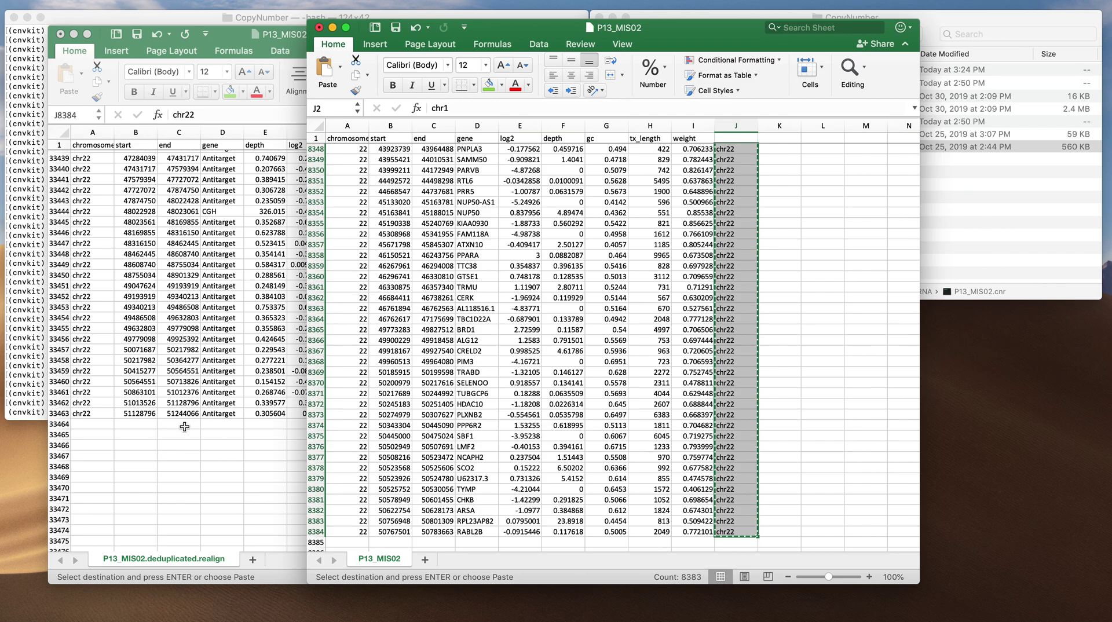
Paste the chr chromosome names into the realign sheet starting at A33464
click(91, 425)
click(91, 432)
key(super+v)
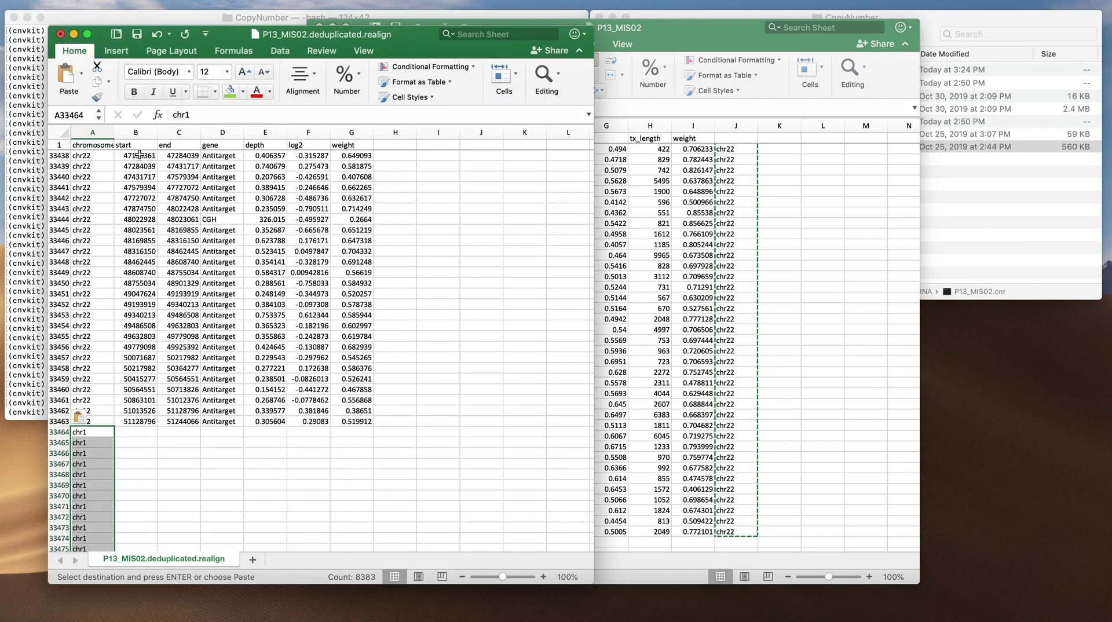
Copy P13_MIS02's start, end and gene values B2:D8384 and paste them at B33464
click(654, 243)
click(394, 149)
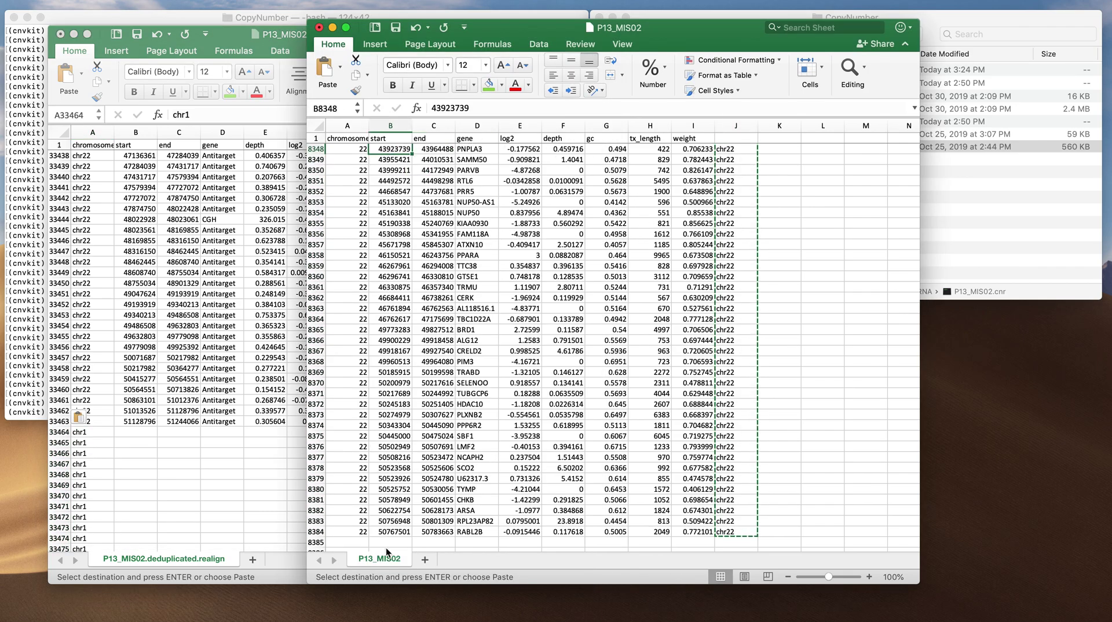
click(392, 478)
click(391, 531)
key(super+Up)
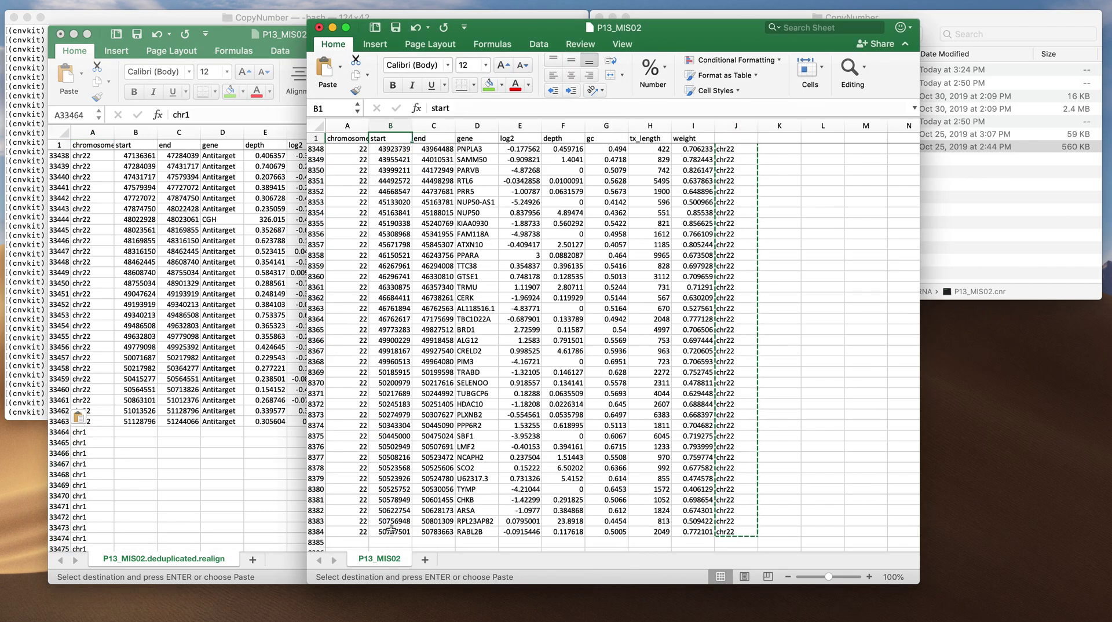
key(Down)
key(shift+Right)
key(shift+Right)
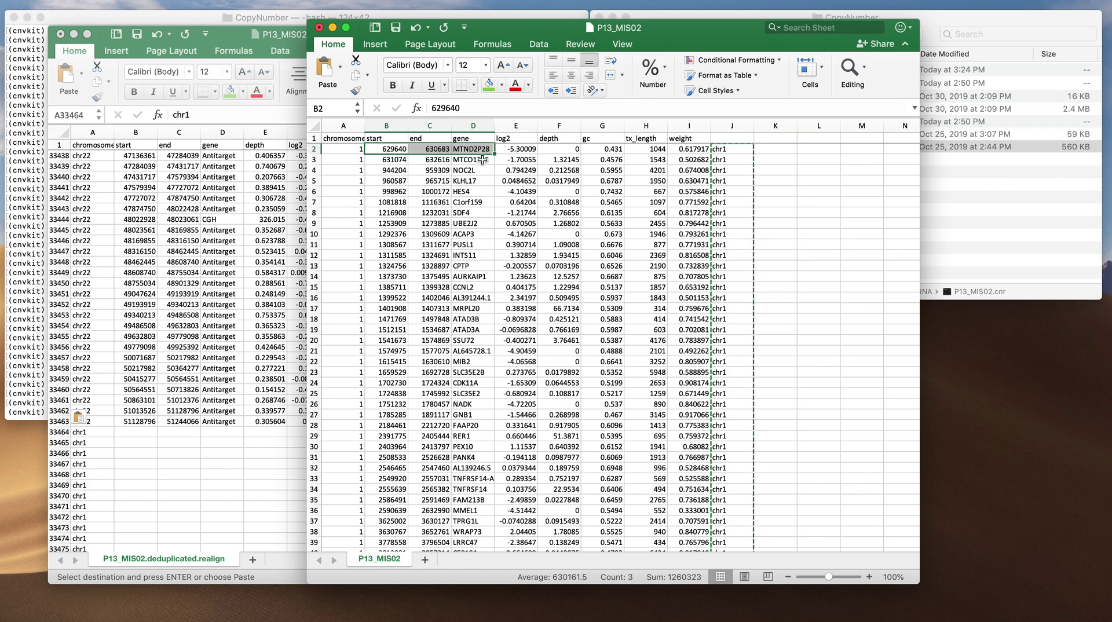
key(super+shift+Down)
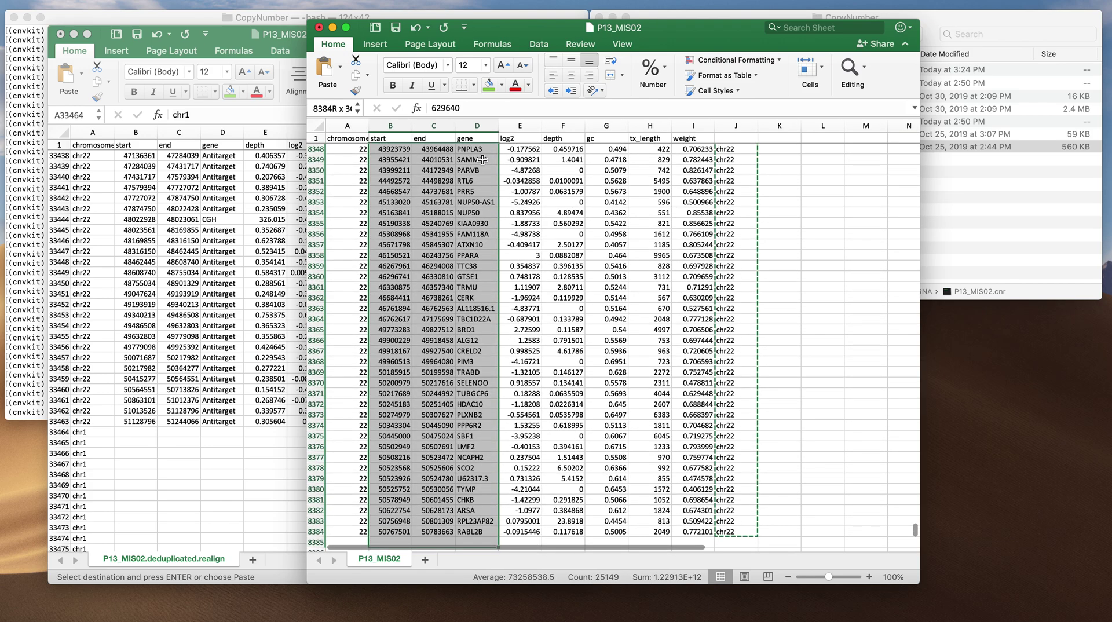
click(137, 434)
key(super+v)
click(265, 432)
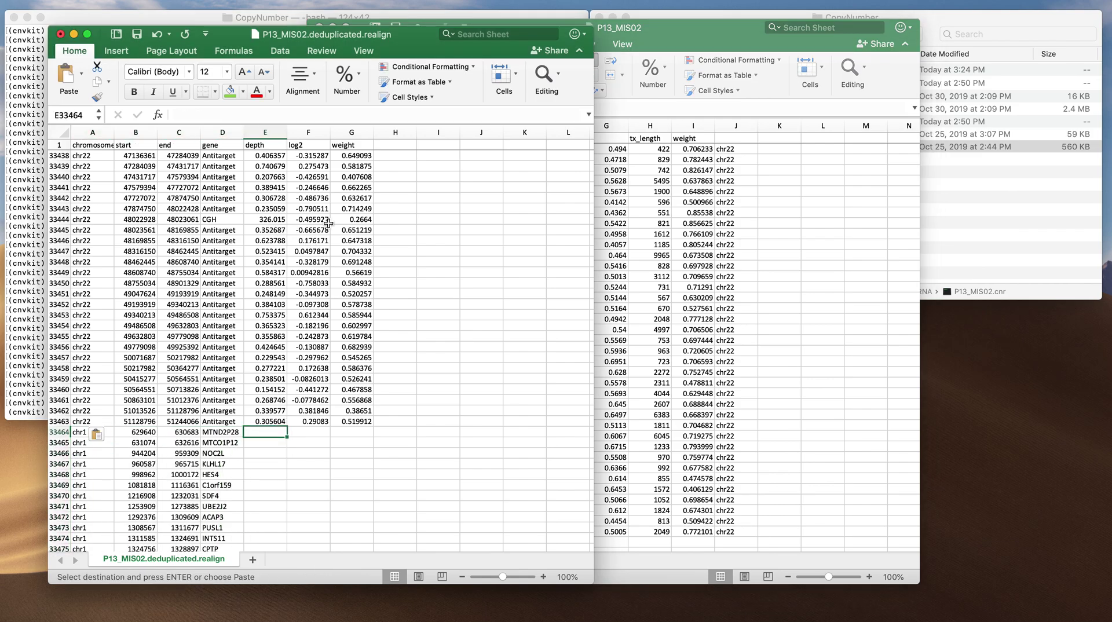
Copy P13_MIS02's depth values F2:F8384 into the realign sheet at E33464
click(631, 206)
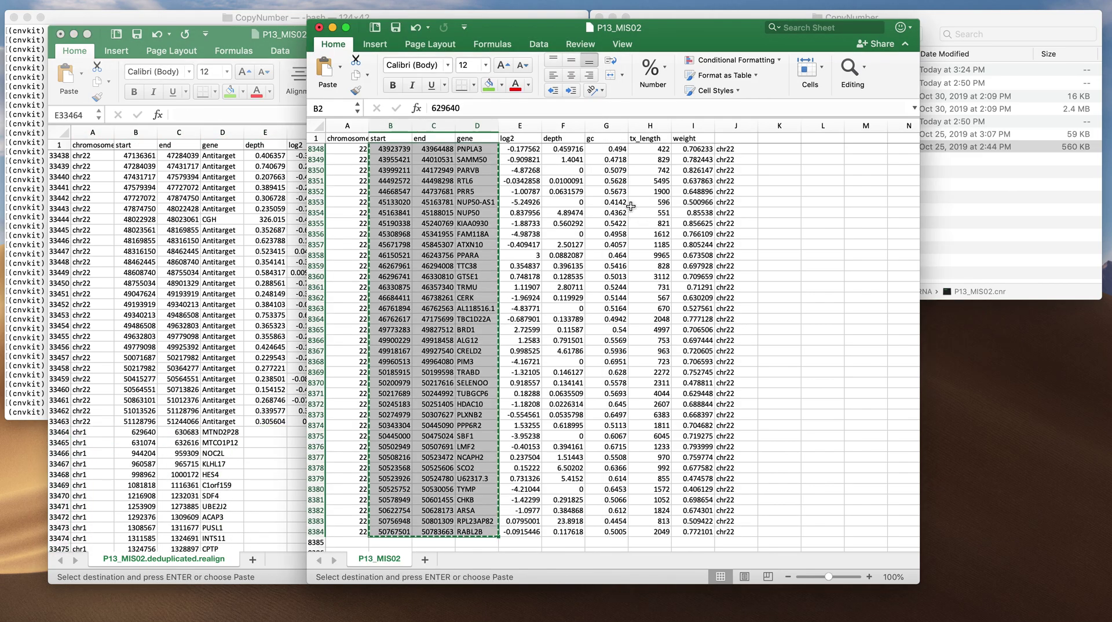
click(526, 141)
key(Right)
key(Down)
key(Down)
key(Up)
key(Up)
key(Down)
key(super+shift+Down)
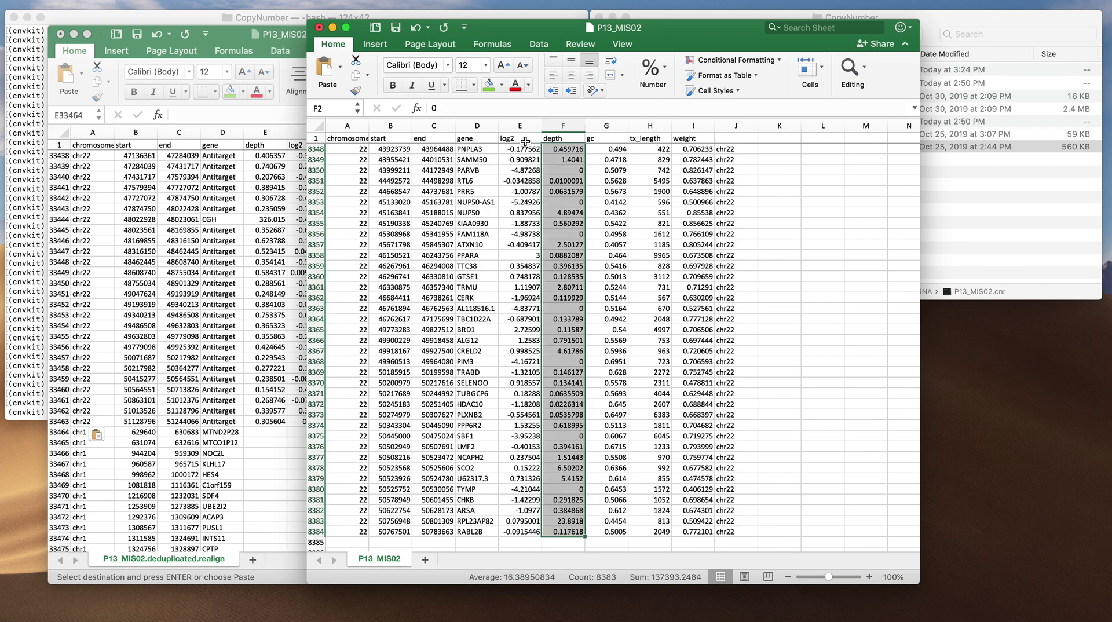
key(Down)
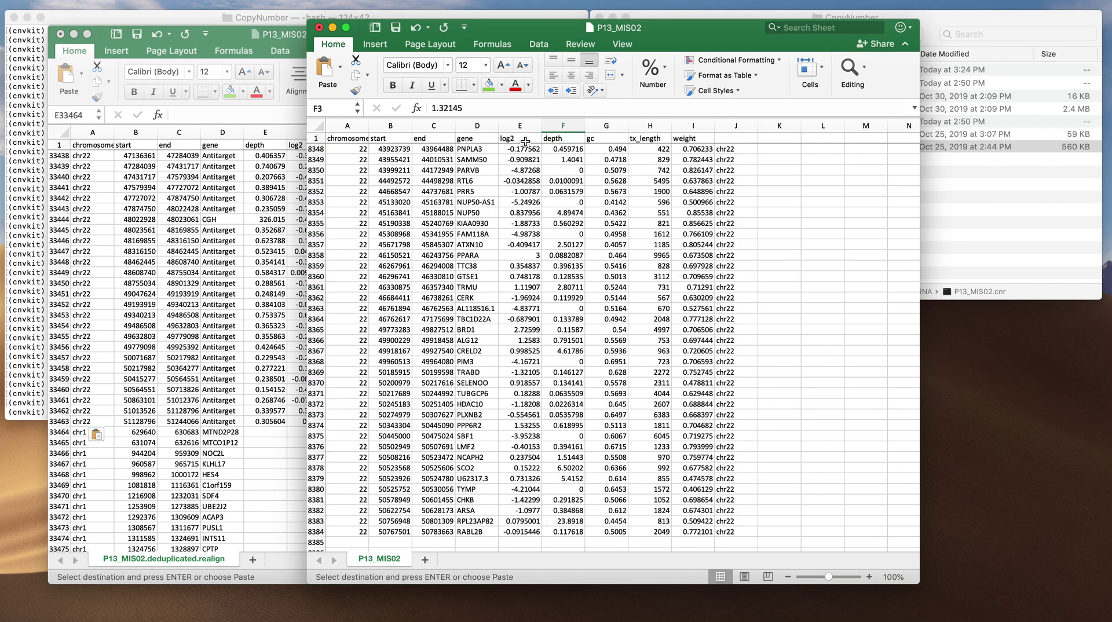
mouse_move(552, 149)
mouse_down()
mouse_move(565, 136)
mouse_move(562, 183)
mouse_move(561, 147)
mouse_up()
key(super+shift+Down)
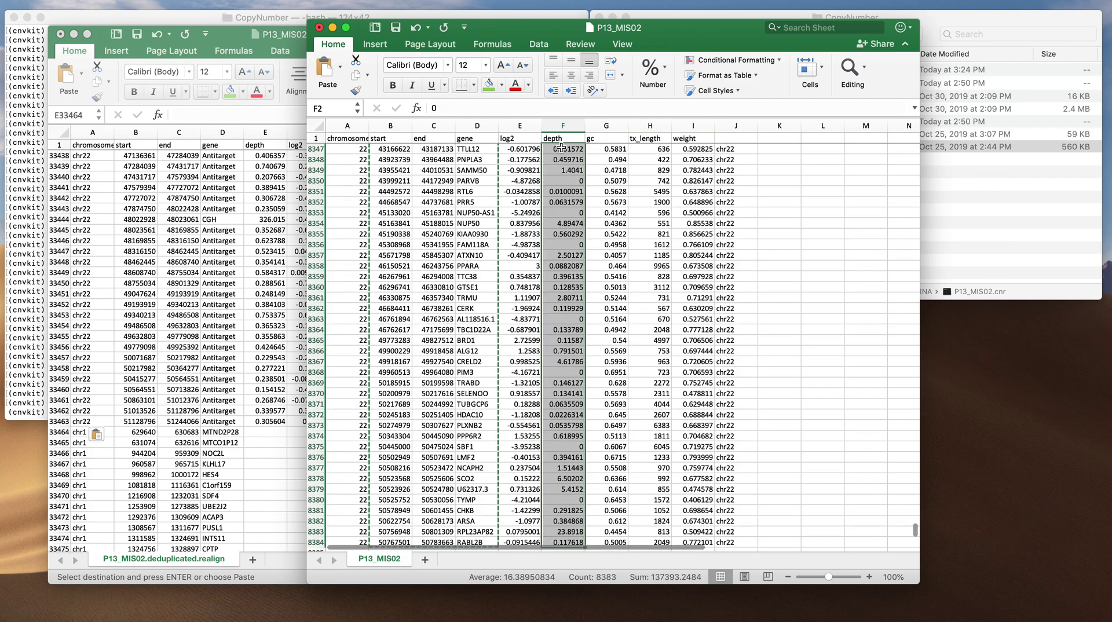
click(265, 432)
key(super+v)
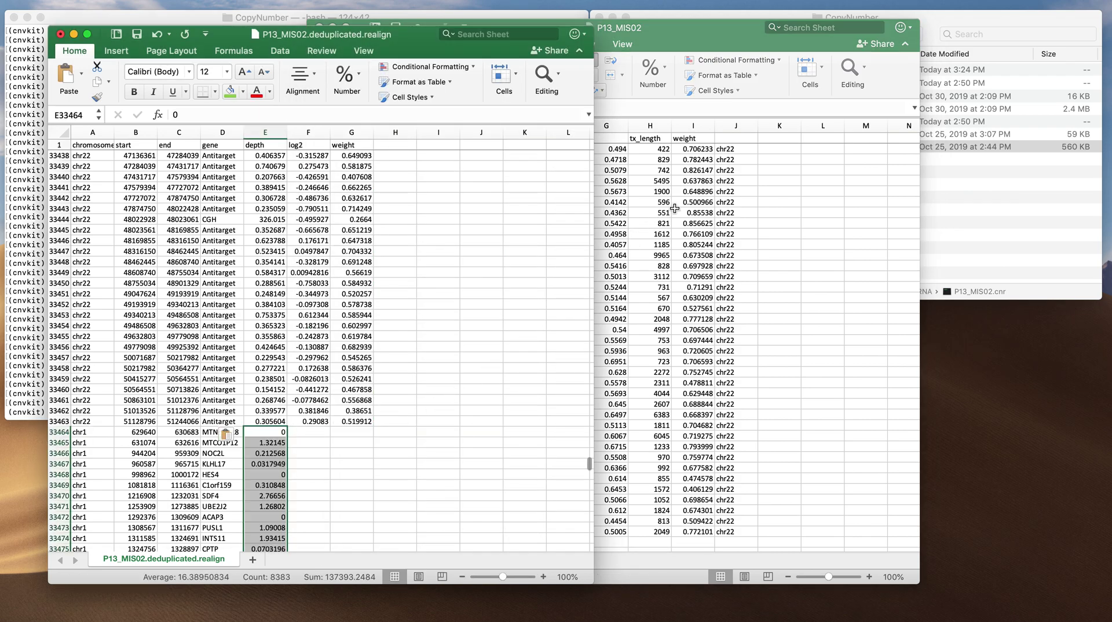
Copy P13_MIS02's log2 values E2:E8384 into the realign sheet at F33464
click(675, 208)
click(520, 140)
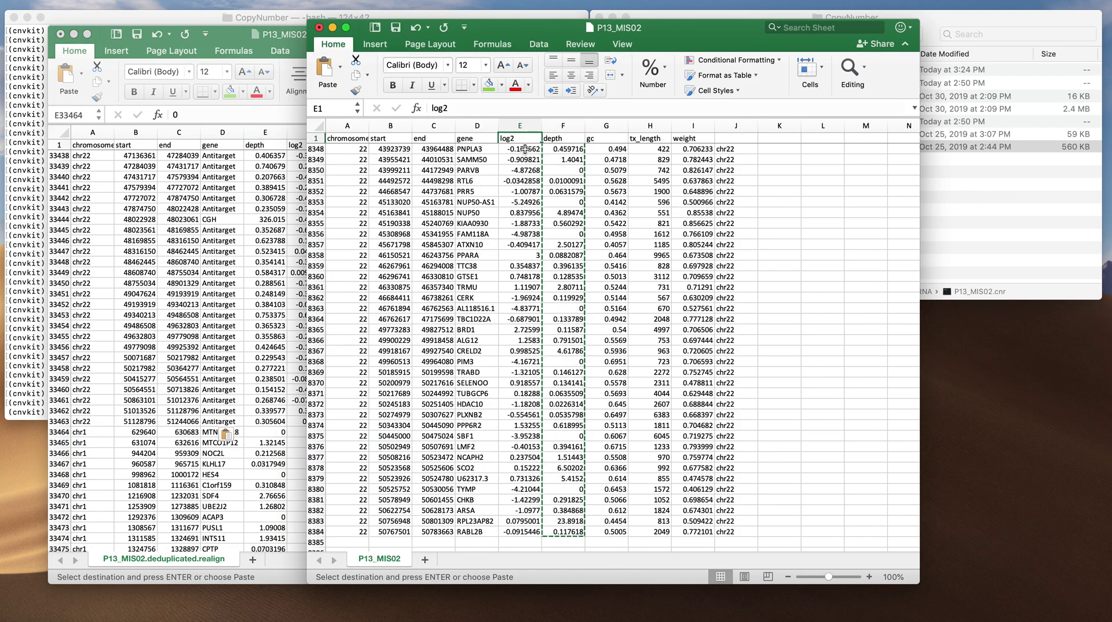
key(Down)
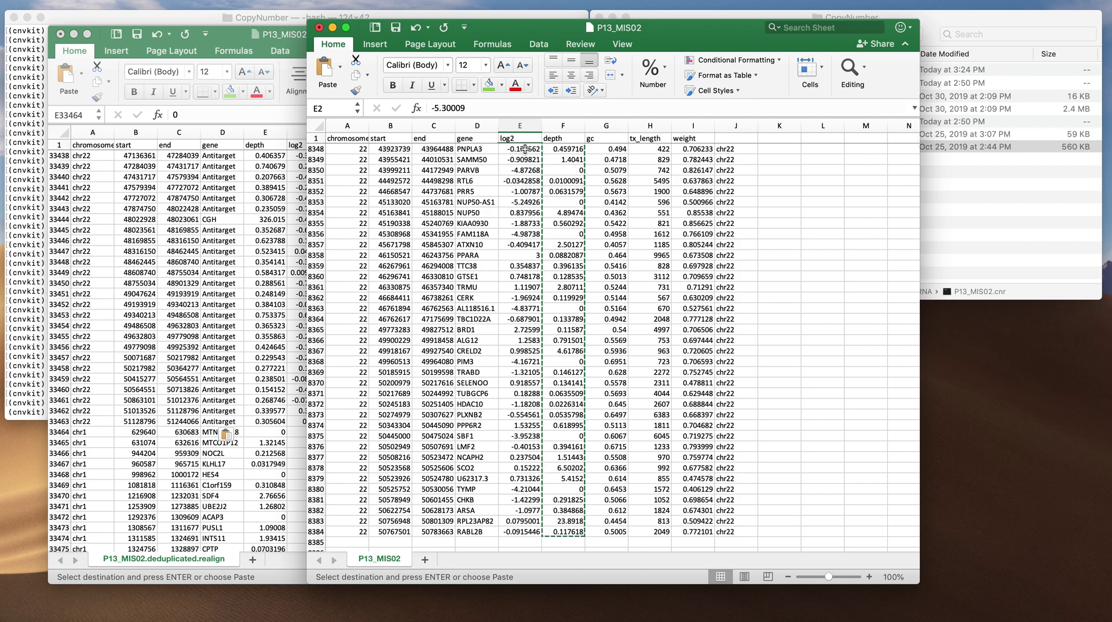
scroll(516, 296, up, 7)
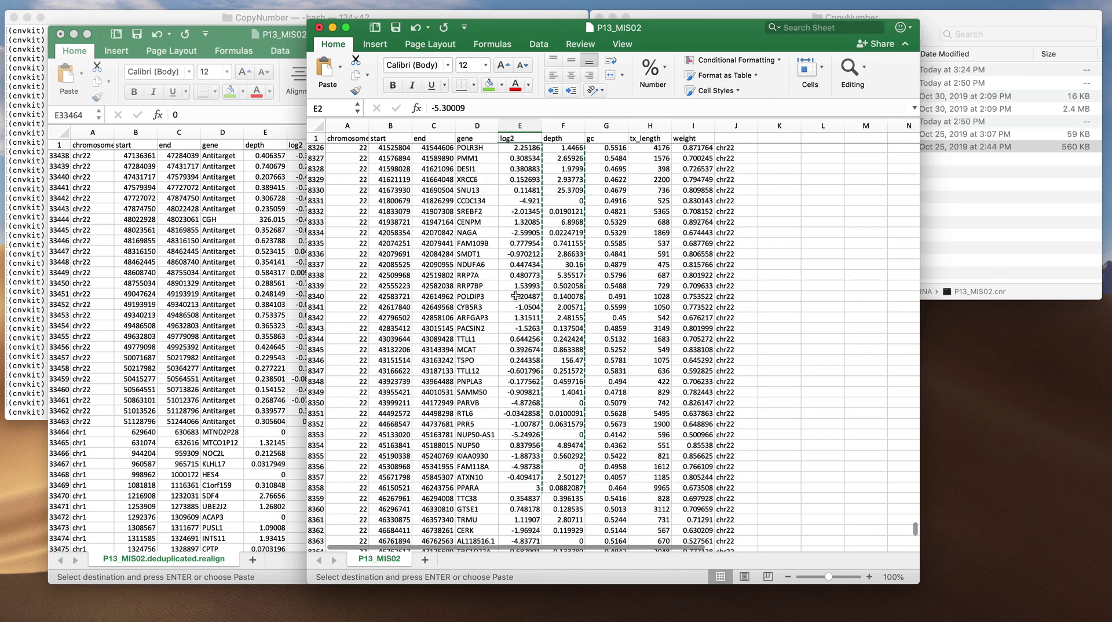
scroll(515, 296, down, 9)
click(521, 474)
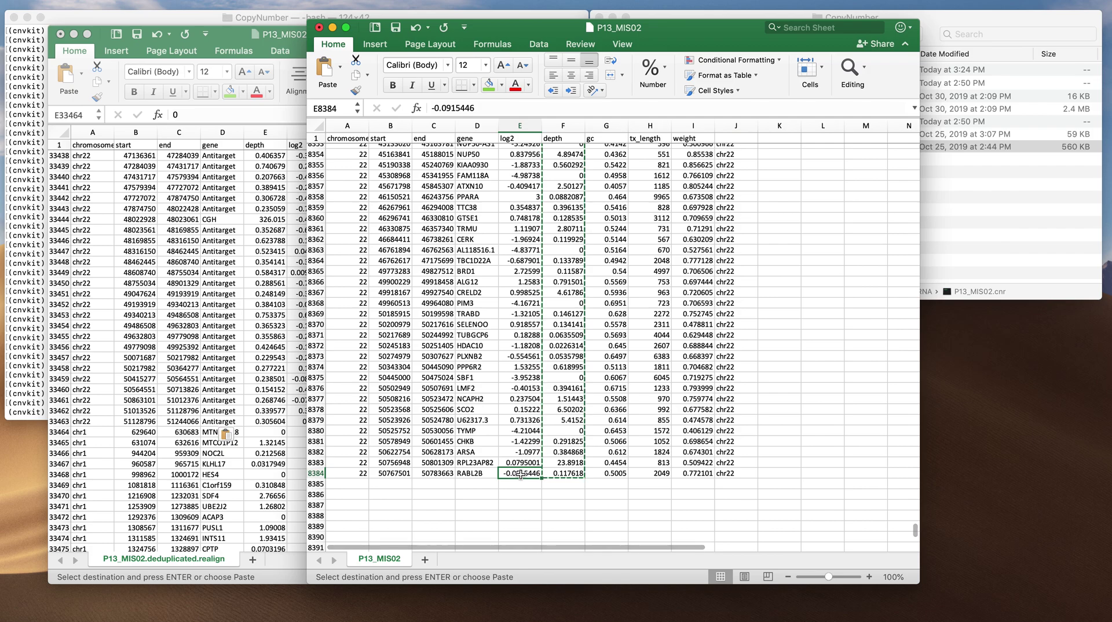
key(super+shift+Up)
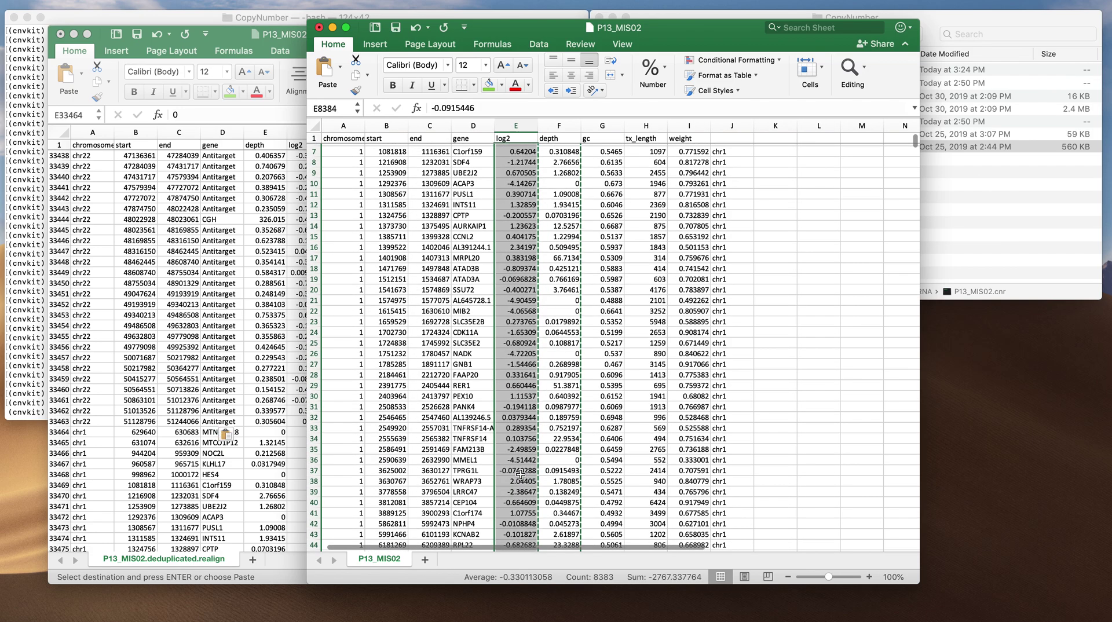
key(shift+Up)
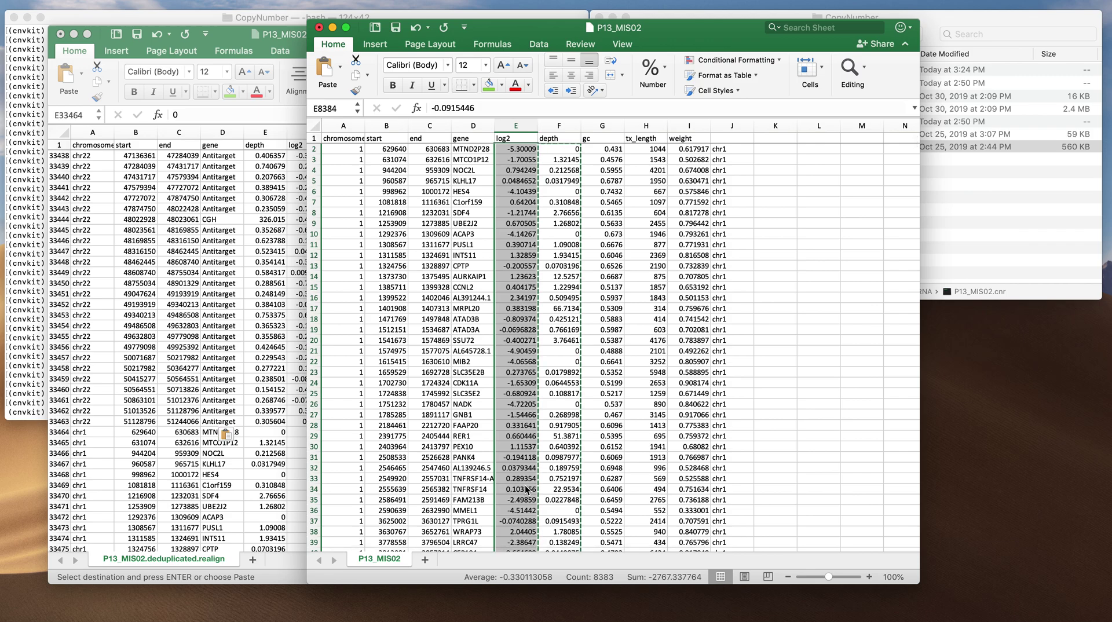
click(293, 431)
click(317, 431)
key(super+v)
click(681, 193)
Inspect the P13_MIS02 weight values and the genes SDF4 and GNB1 near the sheet's top
click(695, 150)
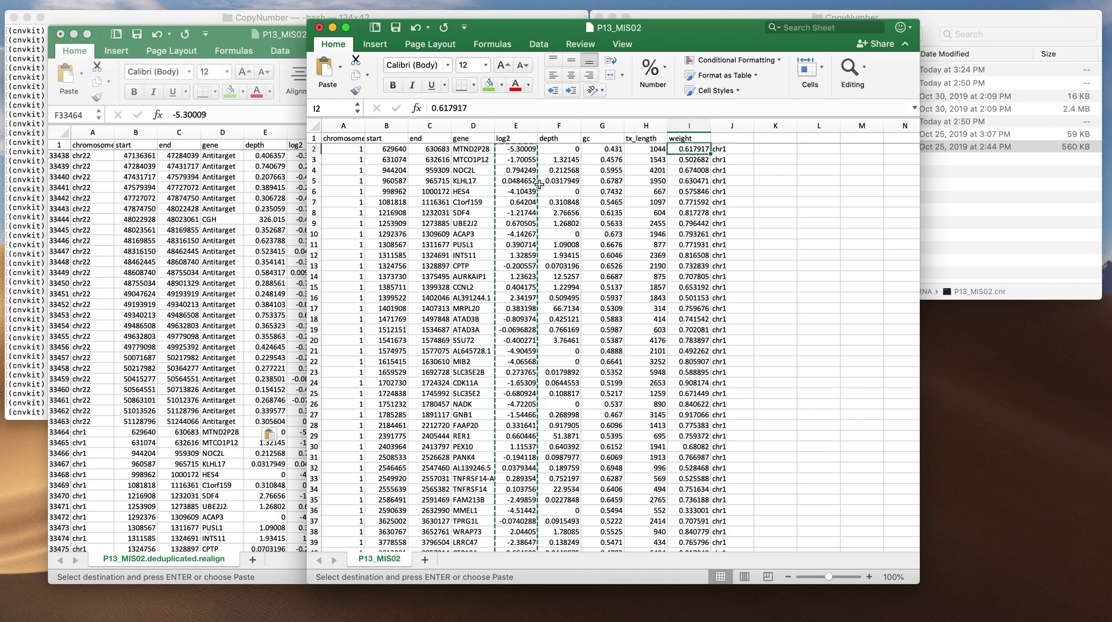
click(475, 213)
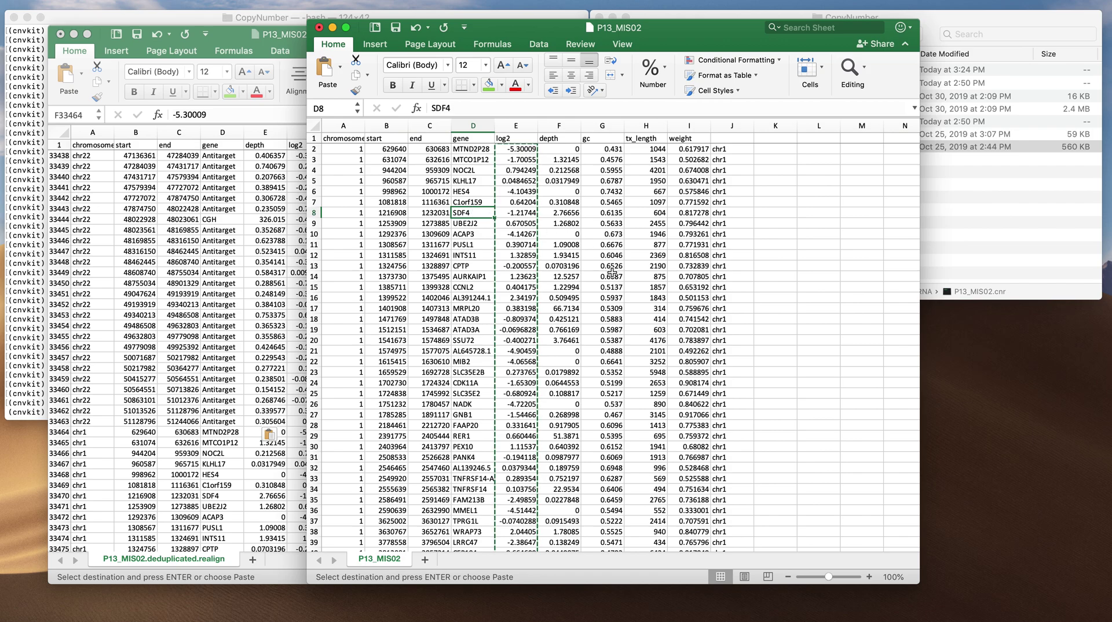
click(700, 415)
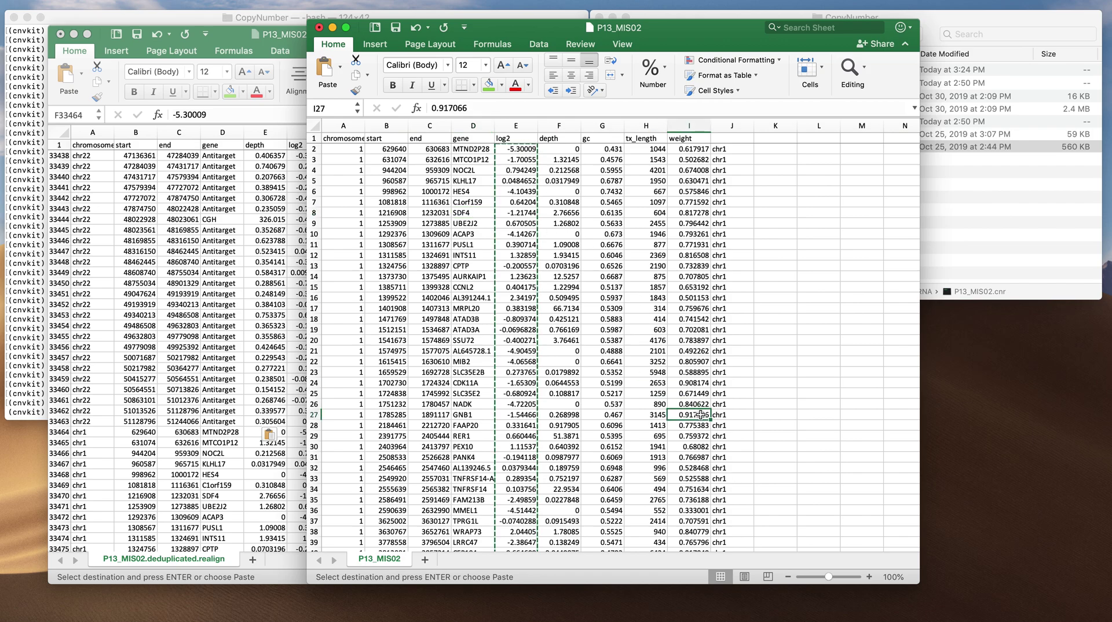
click(465, 415)
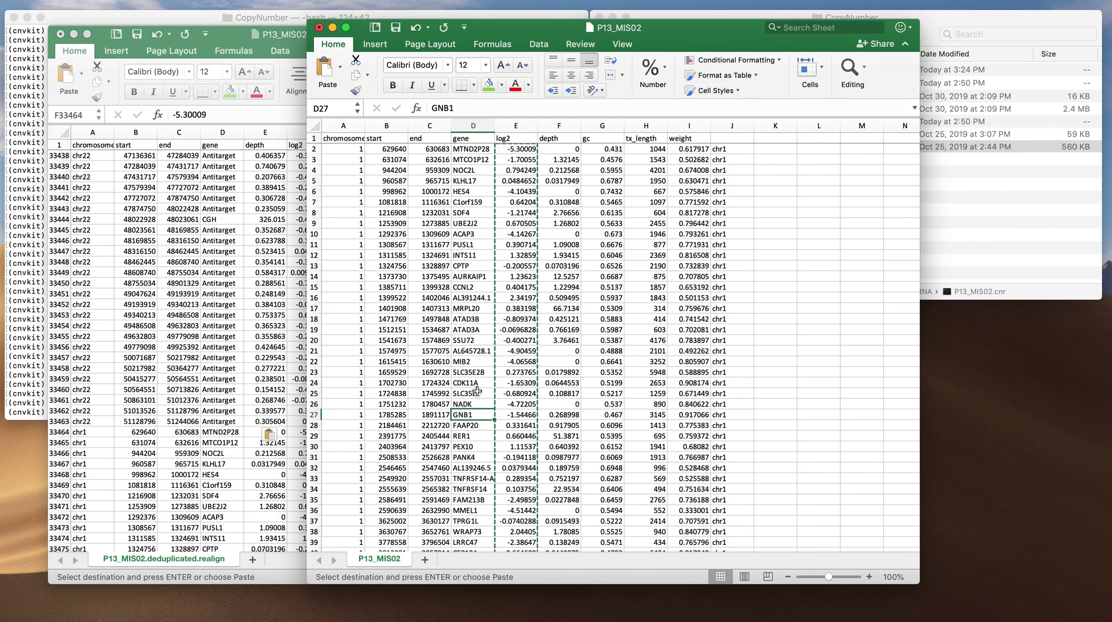
scroll(473, 386, down, 4)
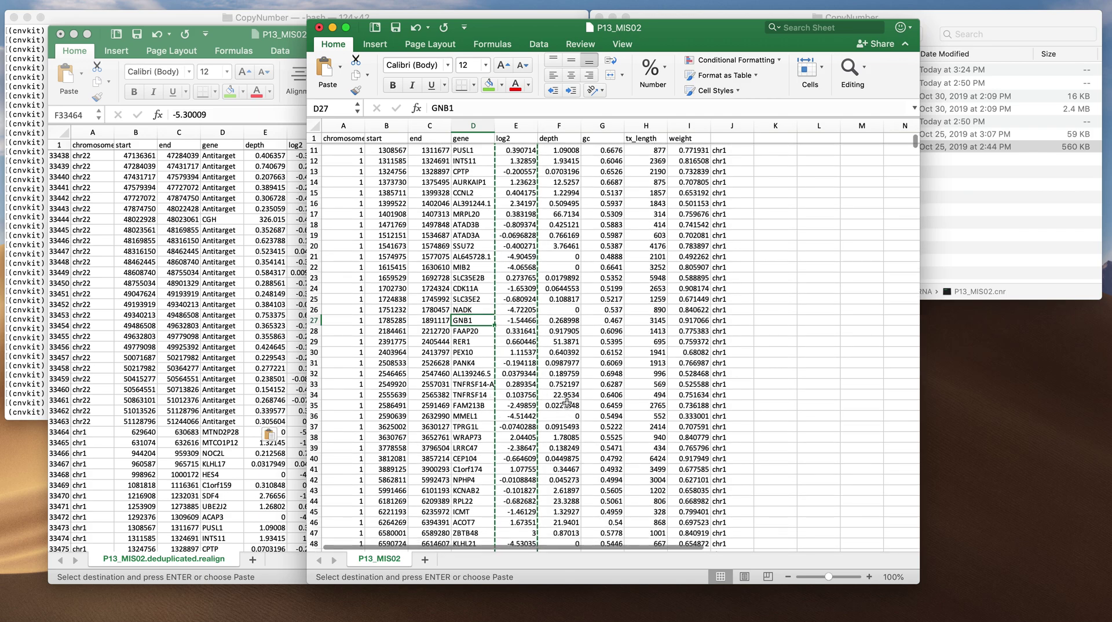
scroll(642, 412, down, 2)
scroll(641, 412, down, 4)
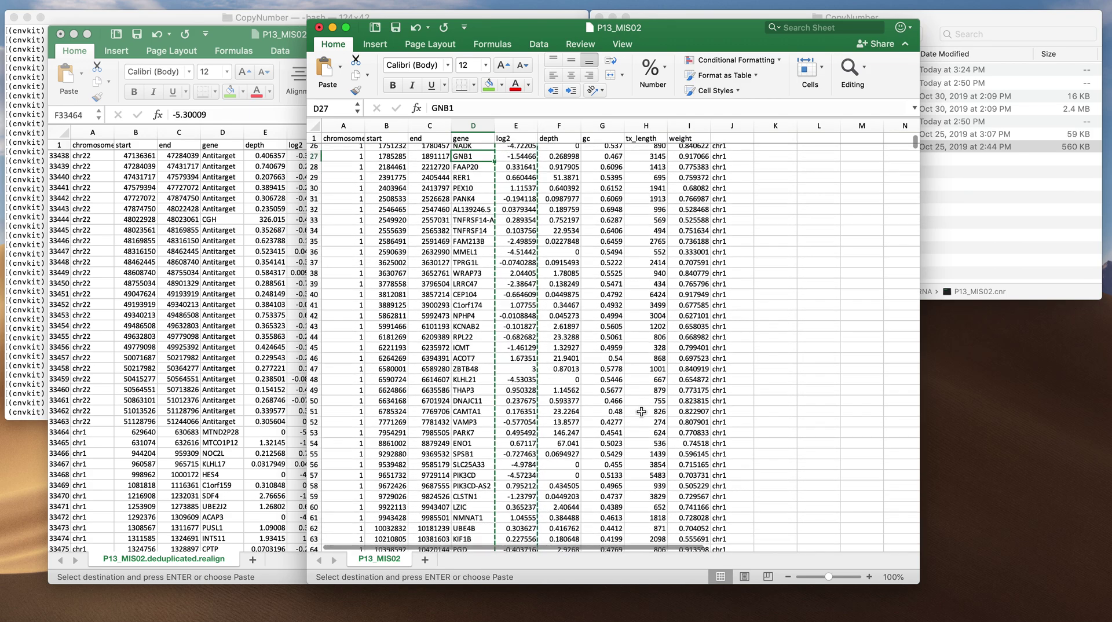
scroll(641, 412, down, 3)
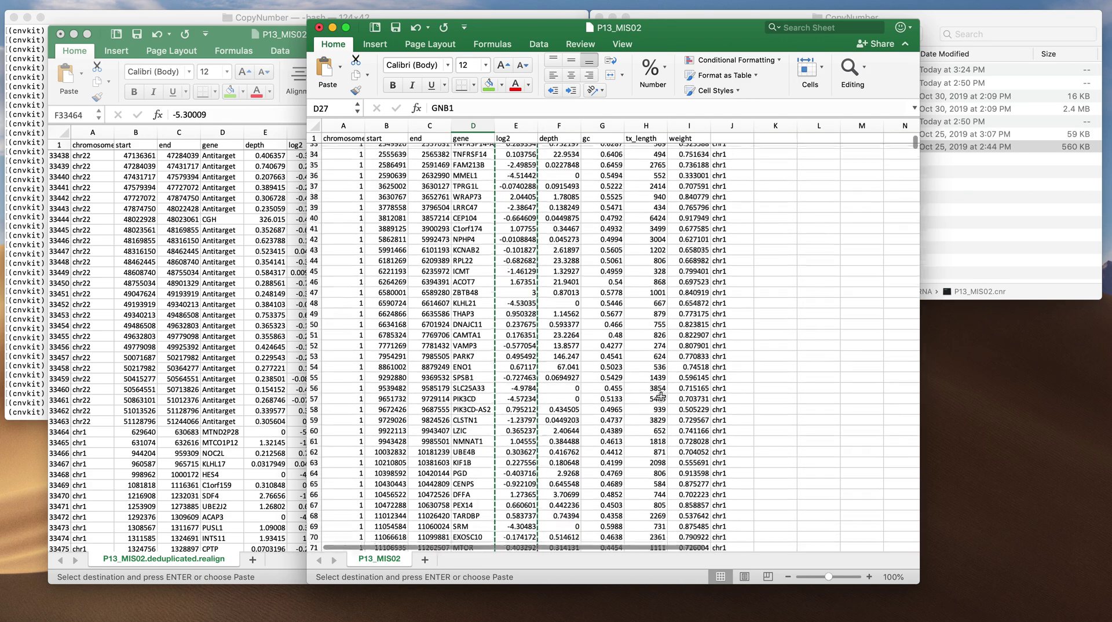
scroll(659, 399, down, 5)
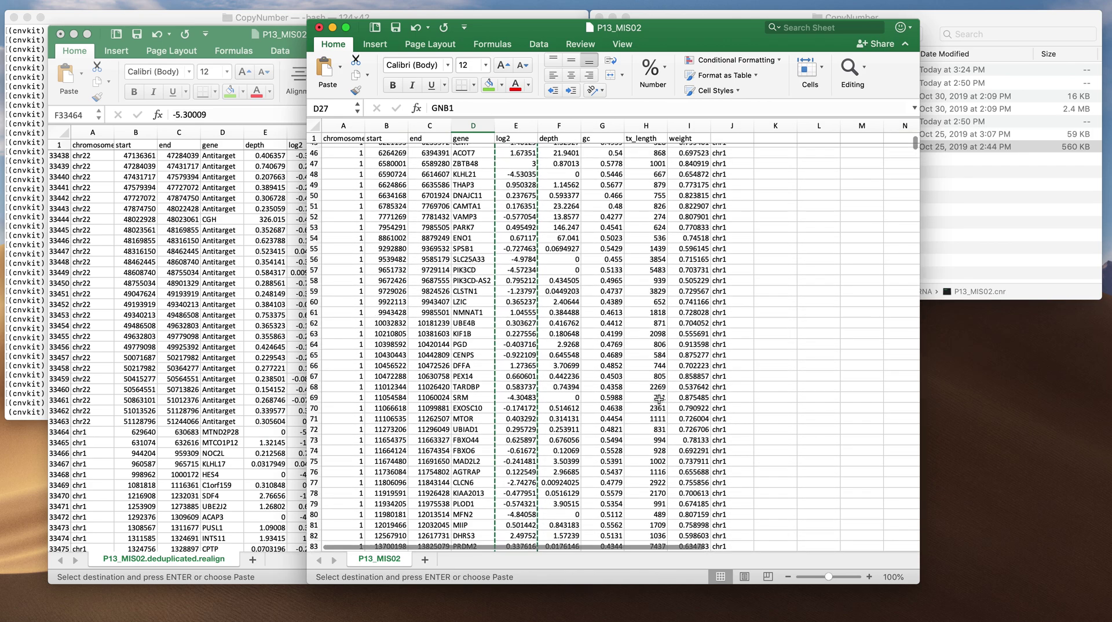
scroll(659, 399, down, 1)
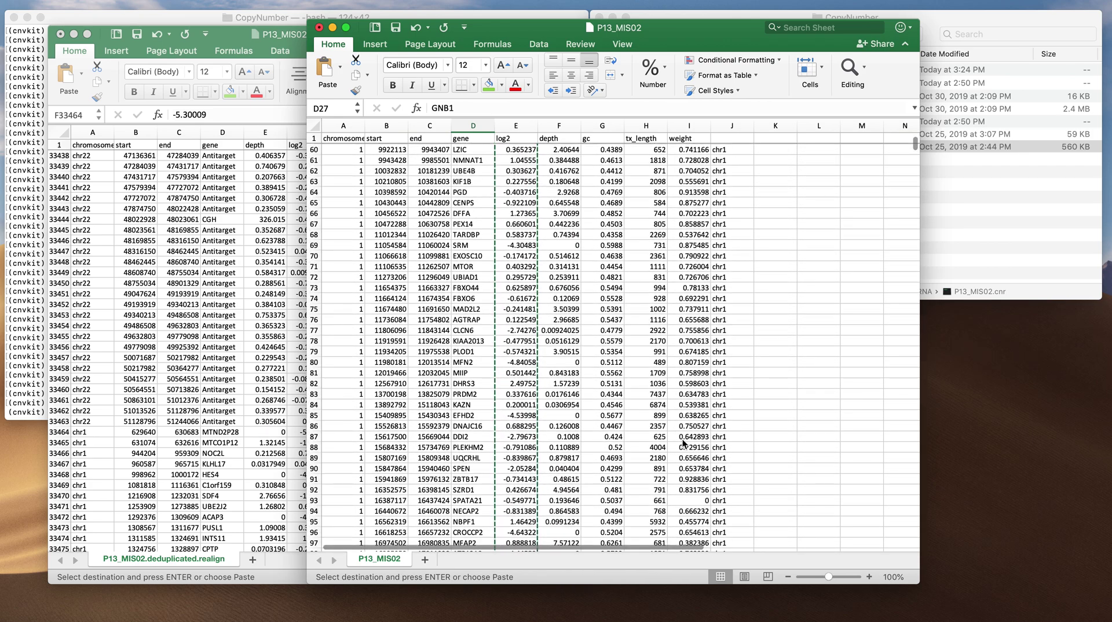
Check more weight values in column I, including I93, I4, I7 and I15
click(697, 500)
scroll(640, 485, down, 4)
scroll(640, 485, down, 3)
scroll(678, 472, up, 20)
shift+click(691, 155)
click(690, 202)
click(694, 285)
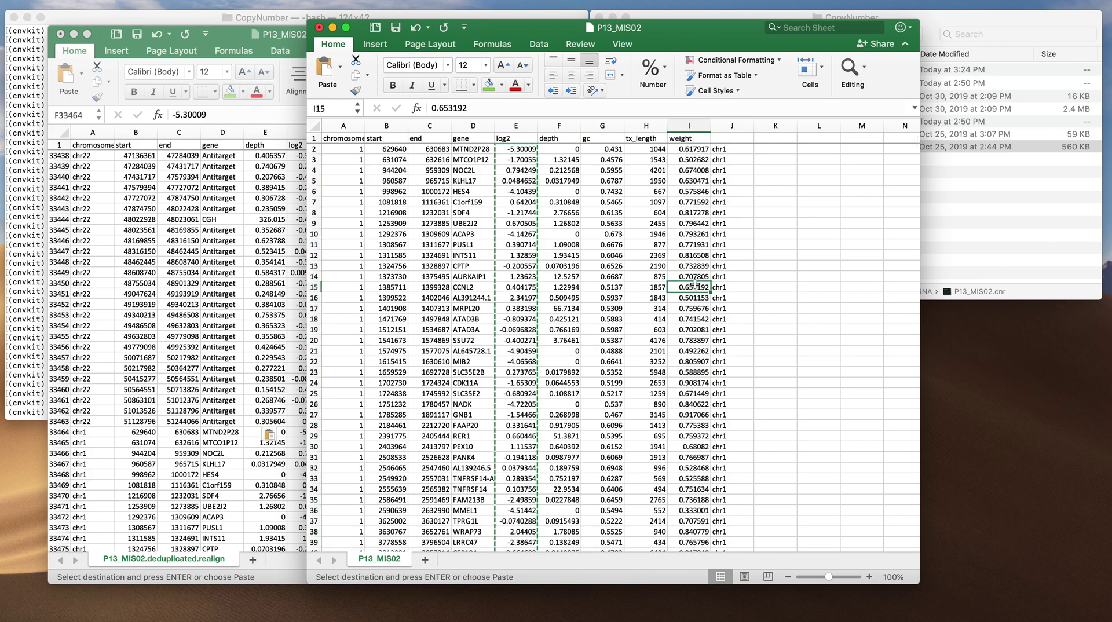
click(693, 169)
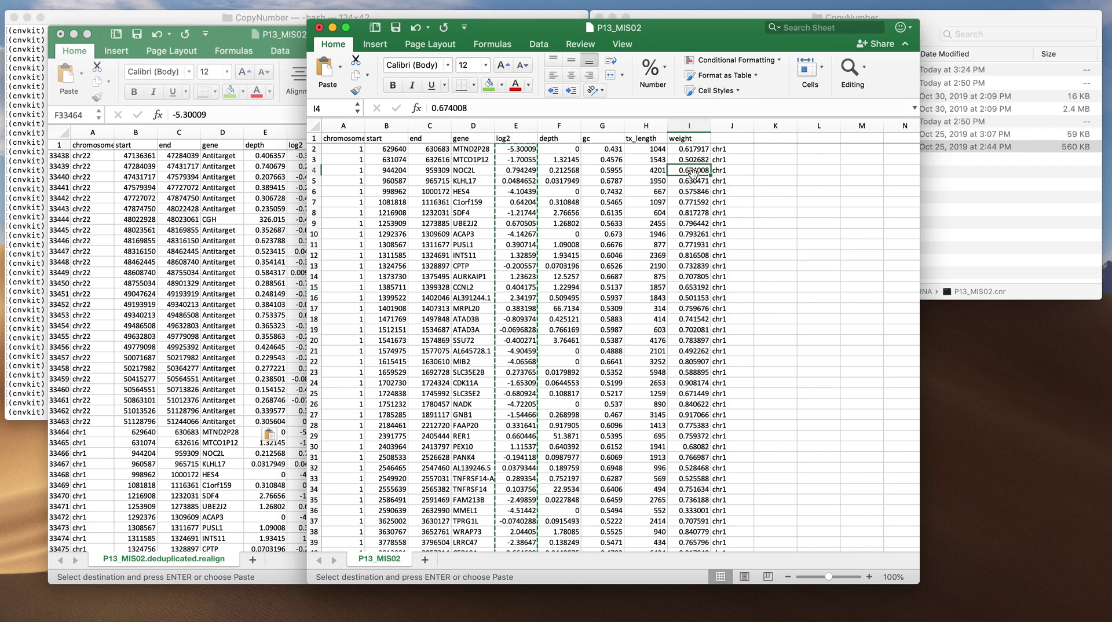
Compare the first RNA weight, 0.617917, with the realign sheet's weights, then select K2 in P13_MIS02
click(262, 210)
scroll(340, 193, up, 3)
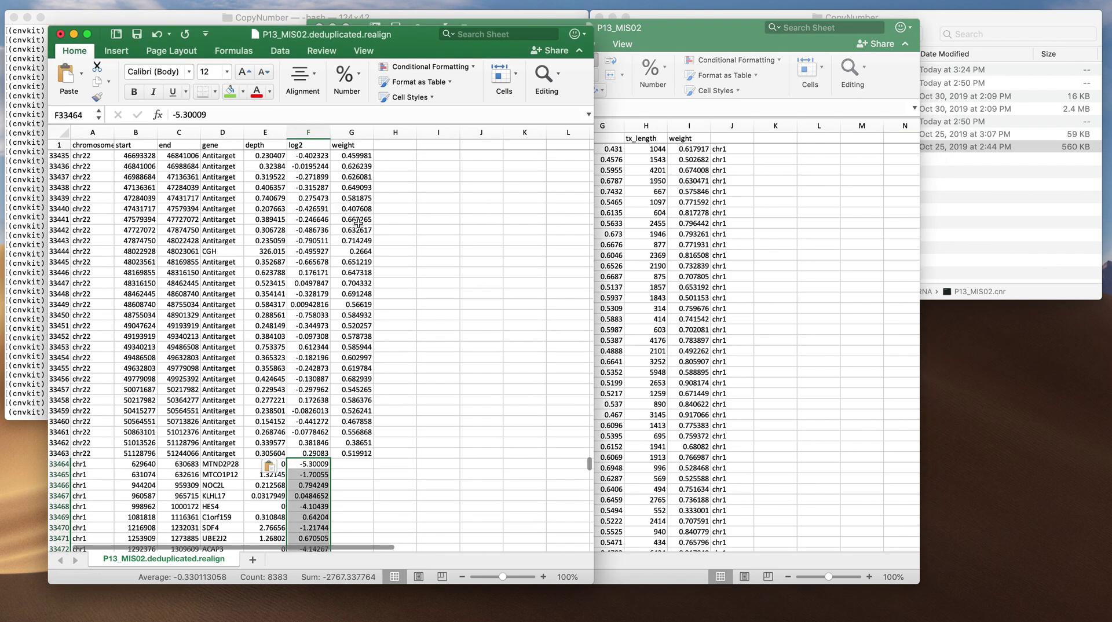
click(357, 221)
scroll(358, 224, down, 4)
click(693, 170)
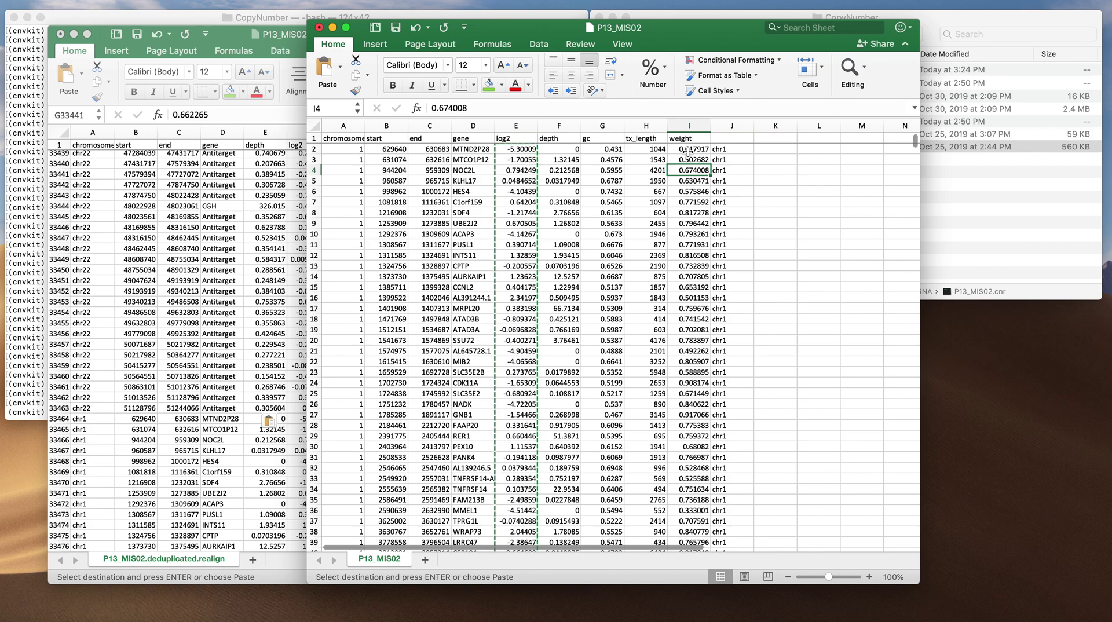
click(687, 150)
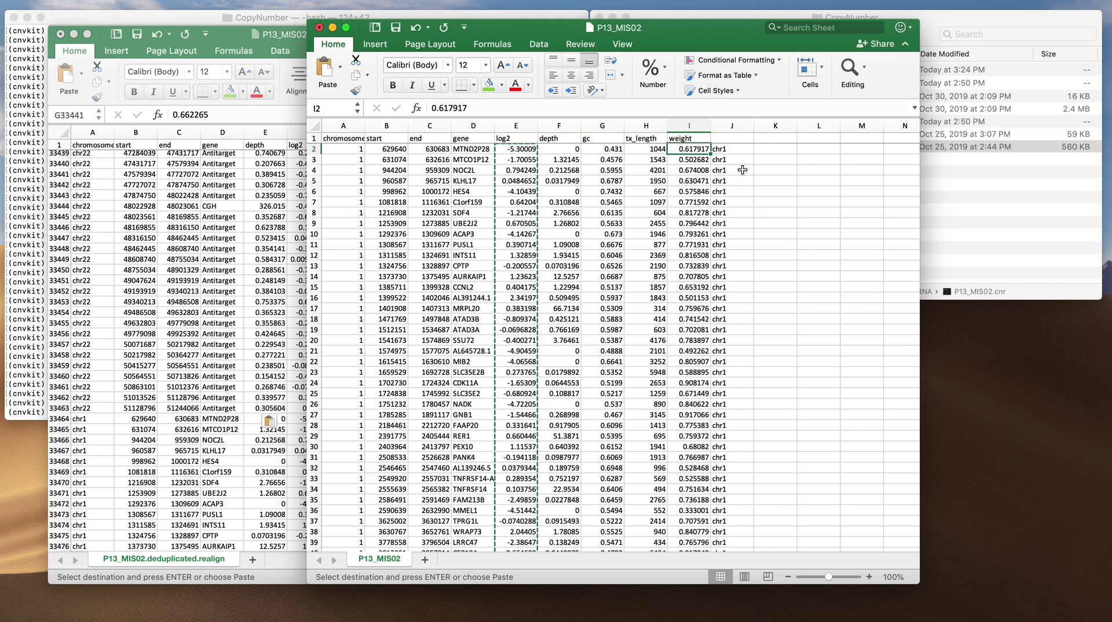
click(183, 190)
scroll(313, 192, down, 2)
scroll(313, 193, down, 2)
click(672, 181)
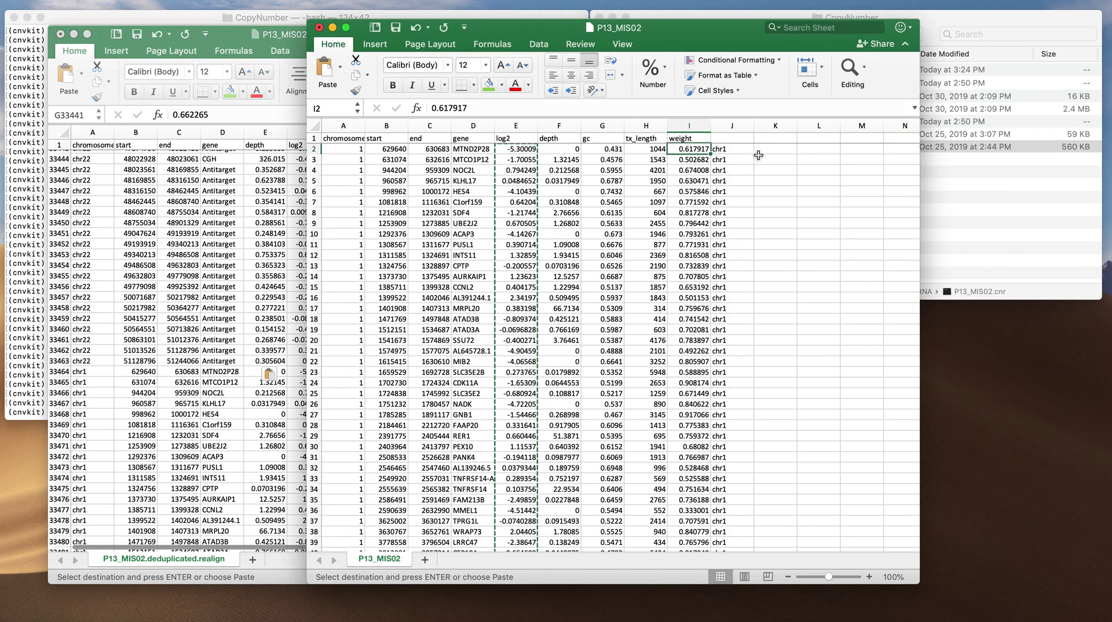
click(773, 150)
Enter the half-weight formula =I2/2 in K2 and fill it down column K
text(=I2/2)
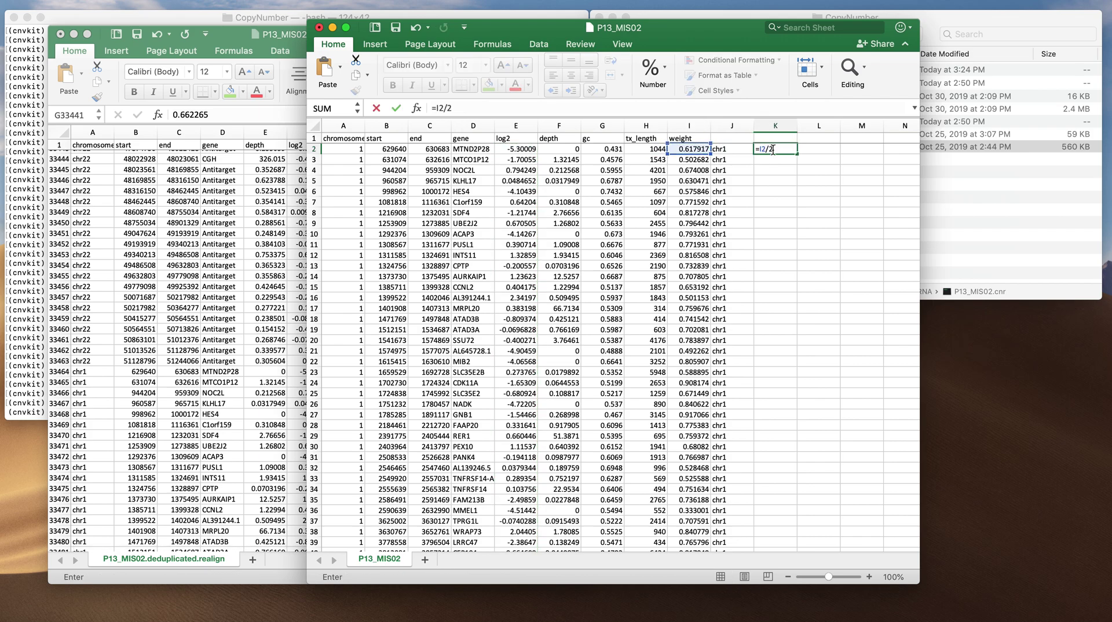
key(Return)
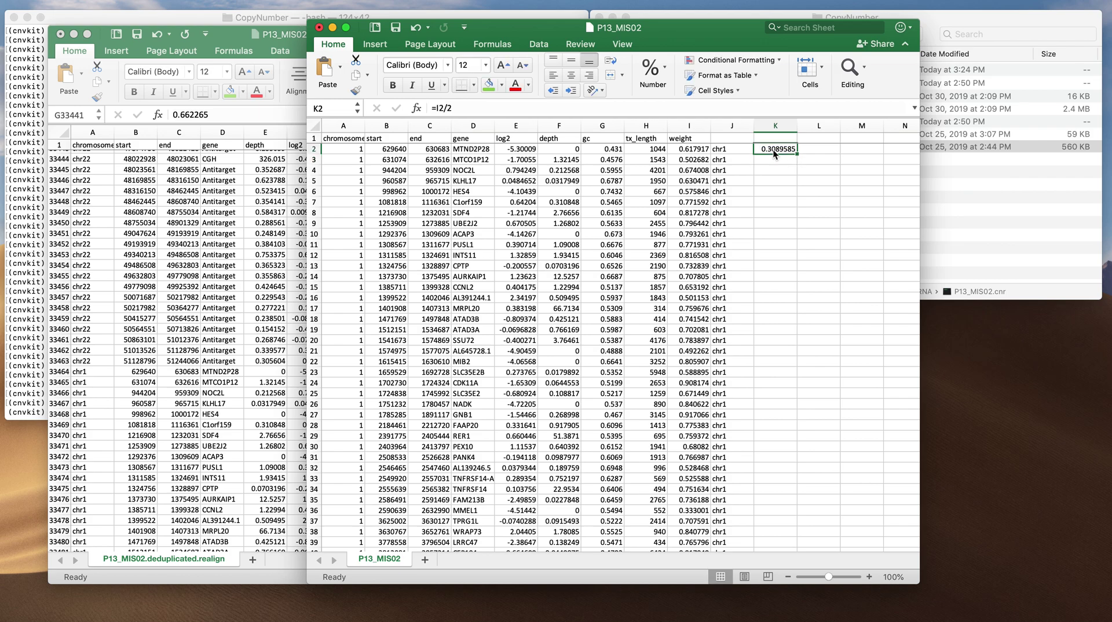
key(super+c)
key(Left)
key(super+Down)
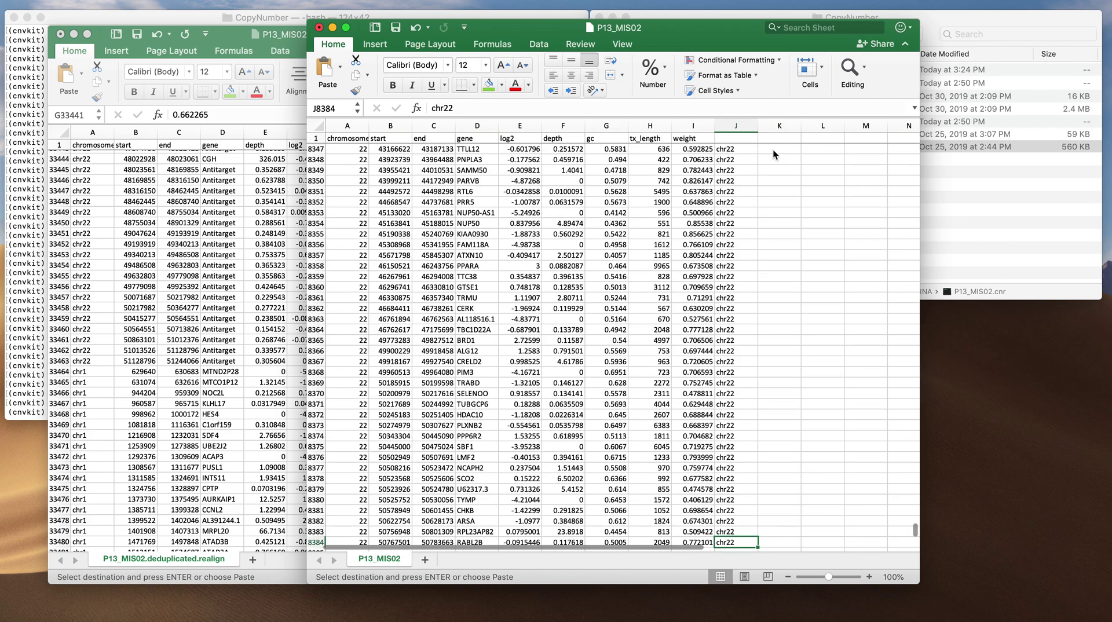
key(Right)
key(shift+super+Up)
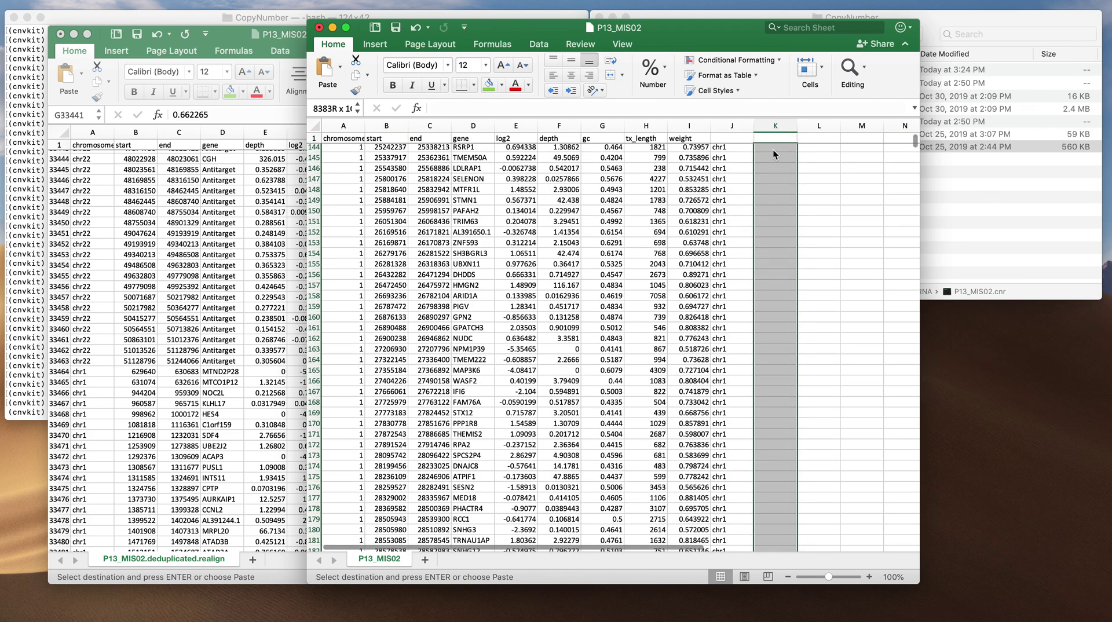
key(super+v)
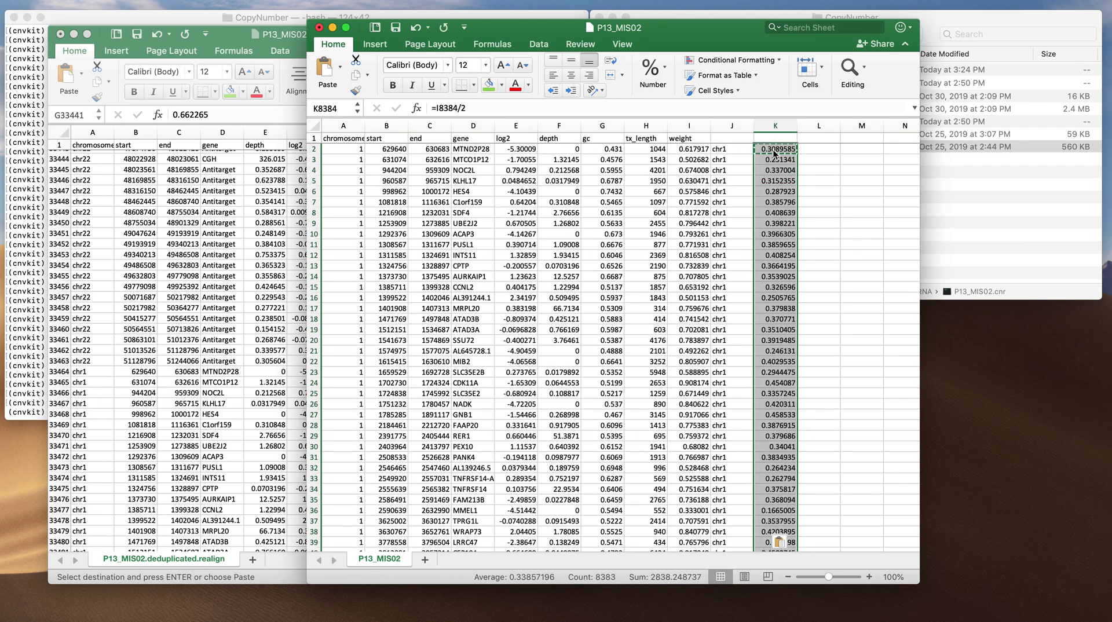
Paste the halved weights from column K into G33464 of the realign sheet
click(339, 67)
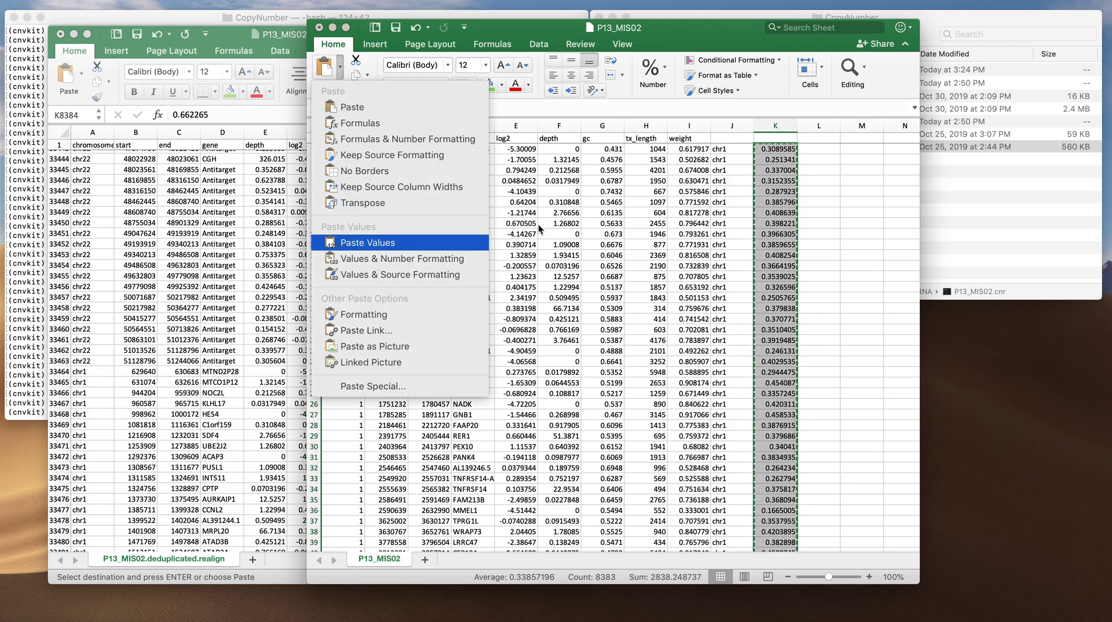
click(565, 226)
click(773, 139)
key(Down)
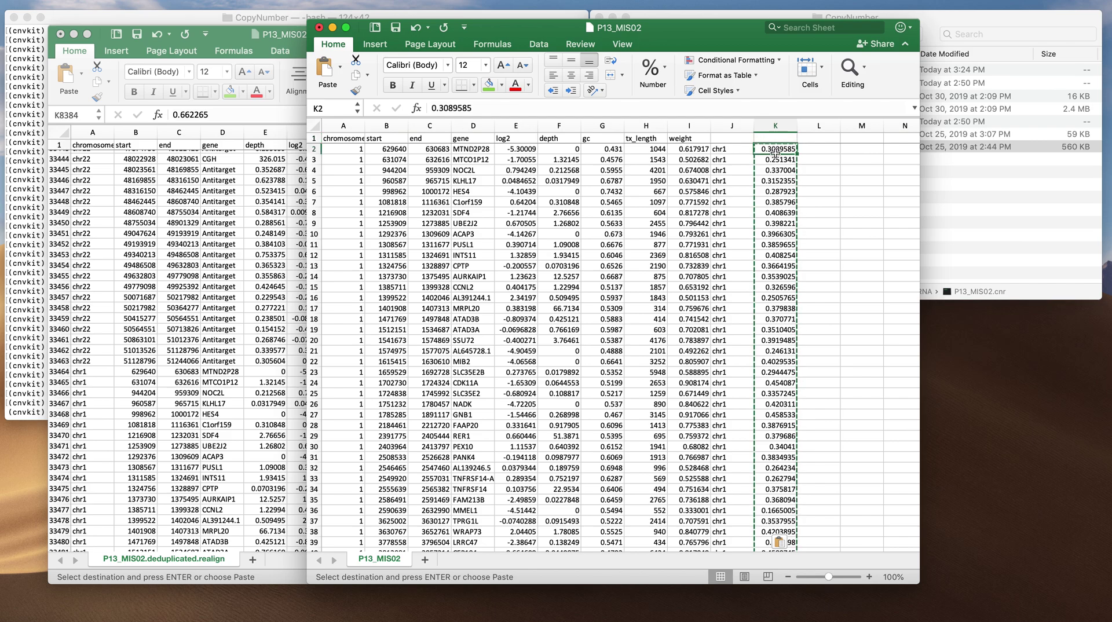
key(super+shift+Down)
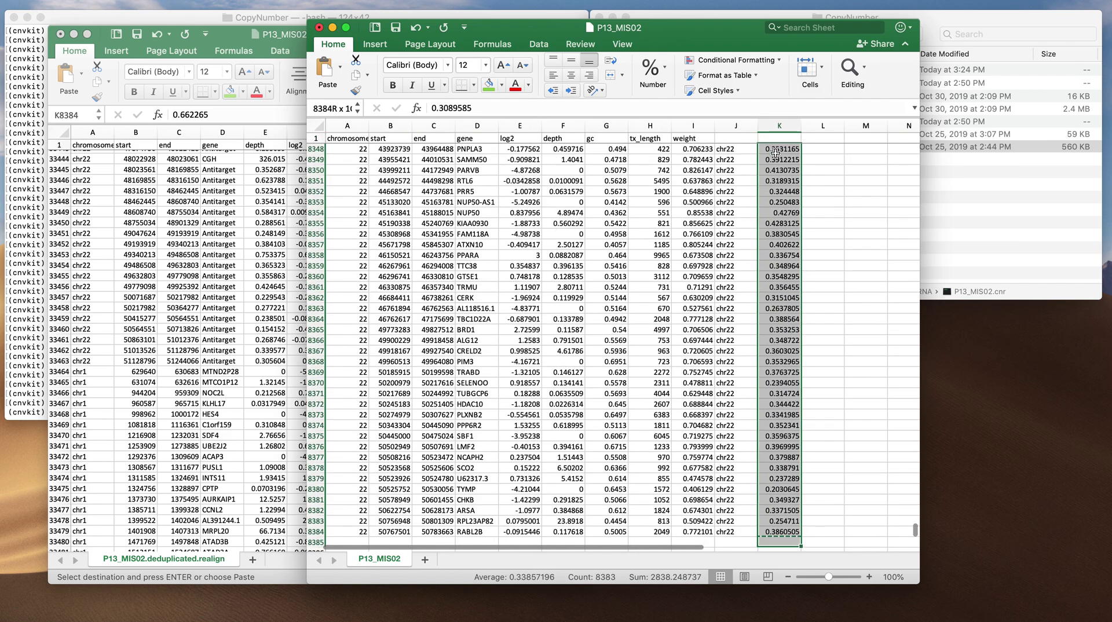
click(185, 300)
click(350, 378)
key(super+v)
Verify that the first pasted weight in the appended RNA rows is 0.3089585
click(736, 234)
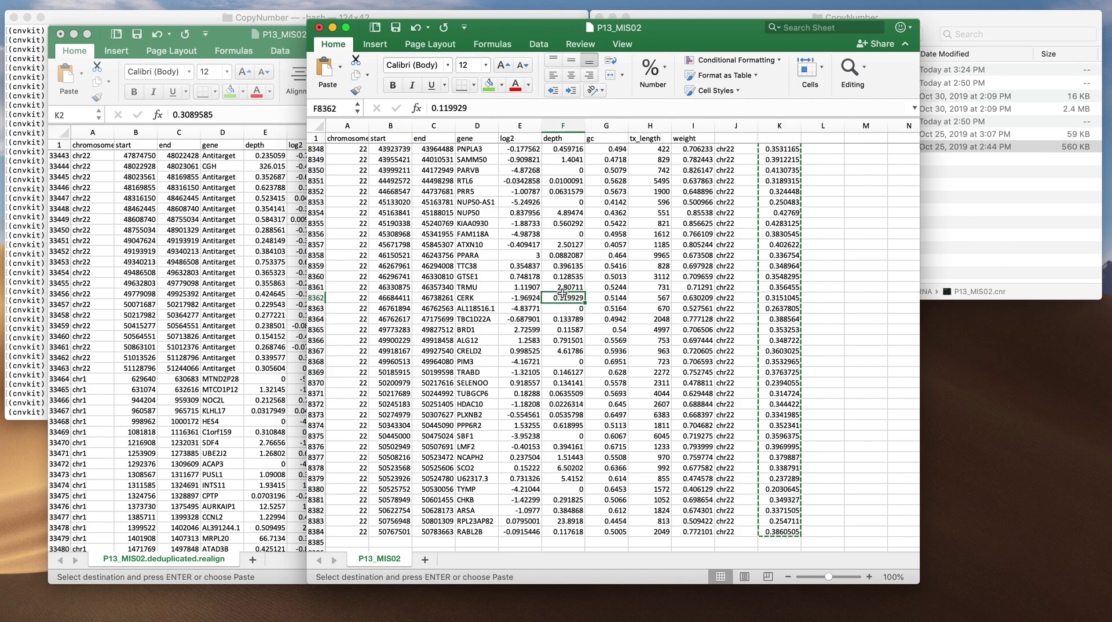
click(213, 333)
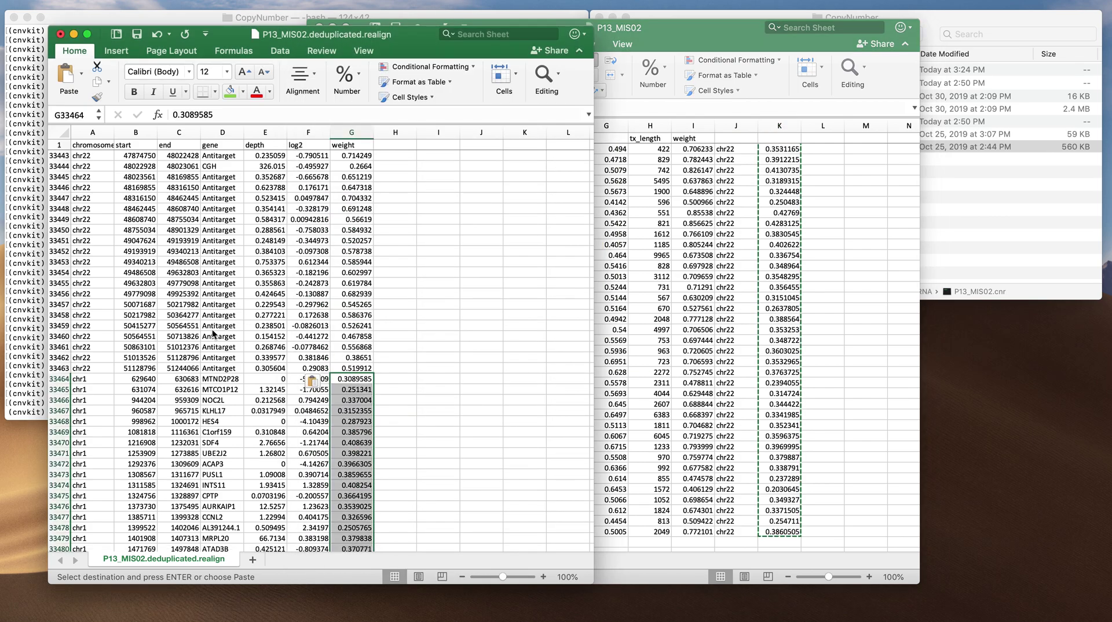
click(112, 413)
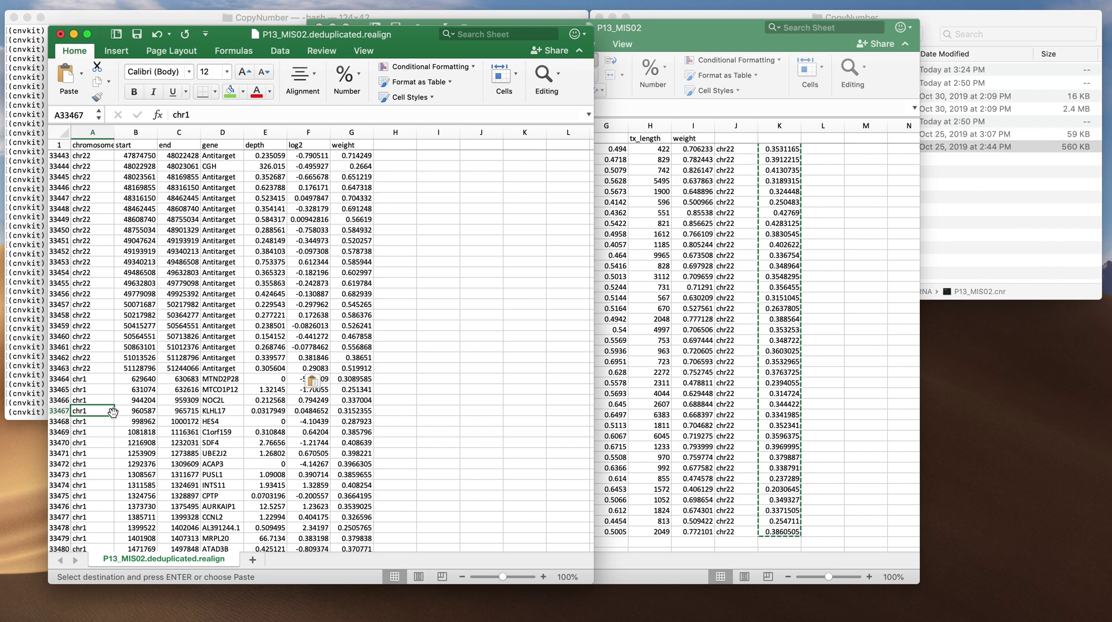
click(349, 381)
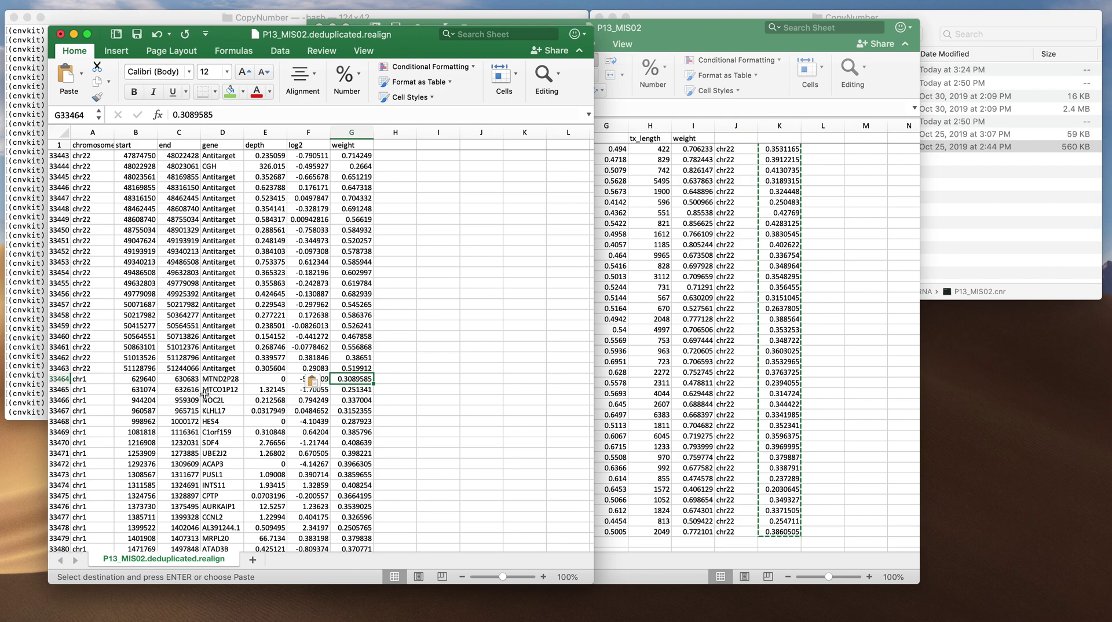
Close P13_MIS02 without saving and discard the clipboard contents
click(763, 294)
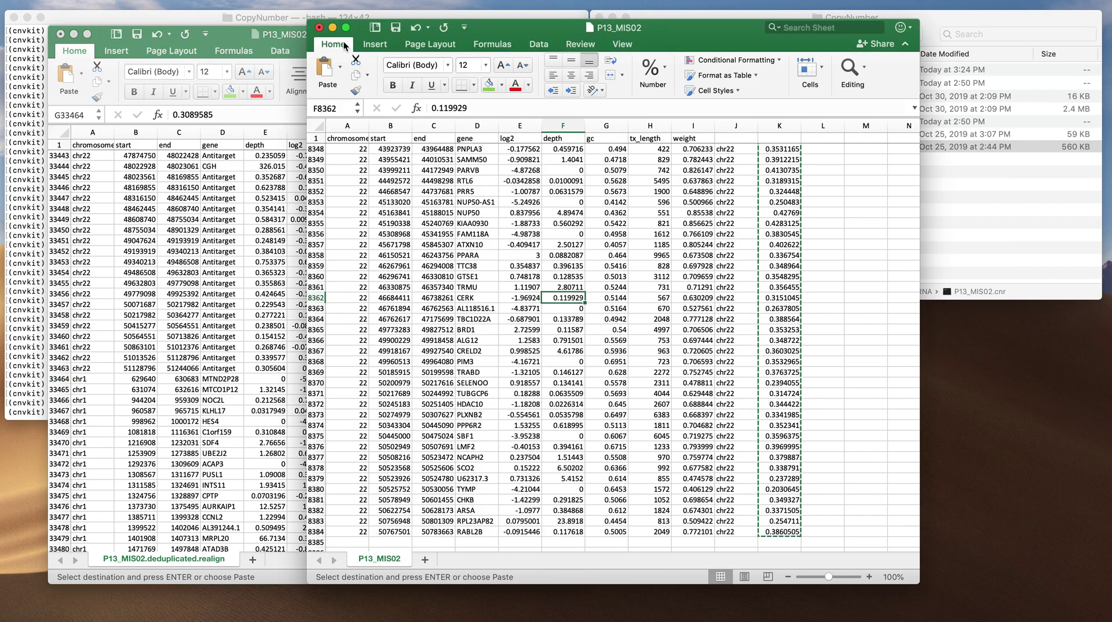
click(319, 28)
click(557, 120)
click(477, 149)
click(339, 241)
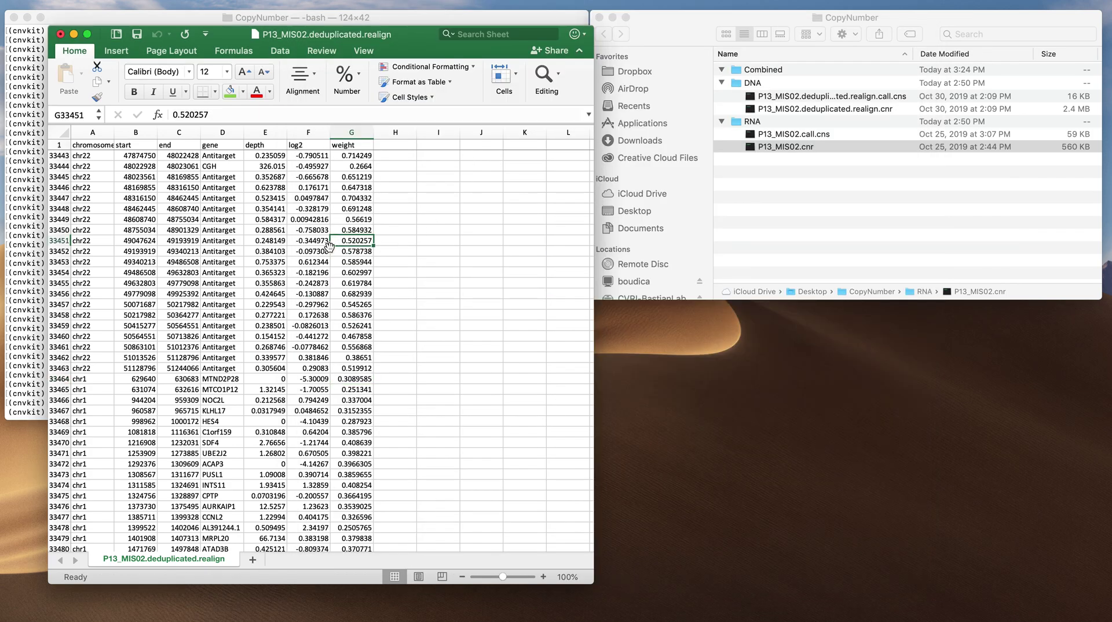
Check where the RNA rows begin below the DNA rows and locate empty cell H2
click(93, 378)
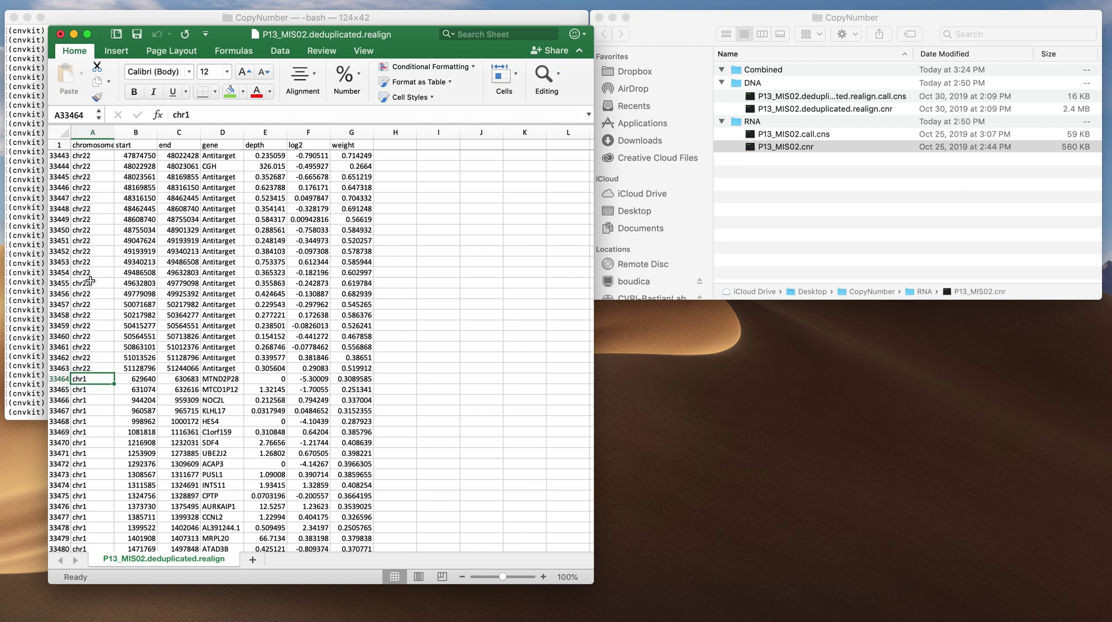
click(93, 347)
key(super+Up)
key(Down)
key(Down)
key(Right)
key(Left)
key(Right)
key(Right)
key(Right)
key(Right)
key(Right)
key(Right)
key(Right)
key(Up)
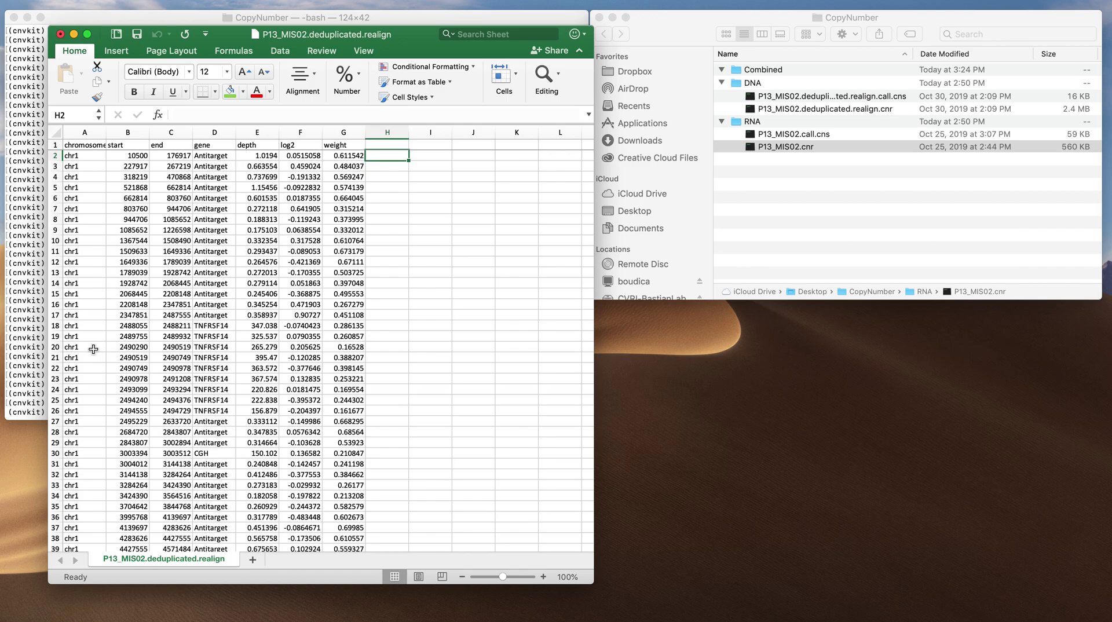
key(Left)
key(Left)
key(Left)
key(Left)
key(Left)
key(Left)
key(Left)
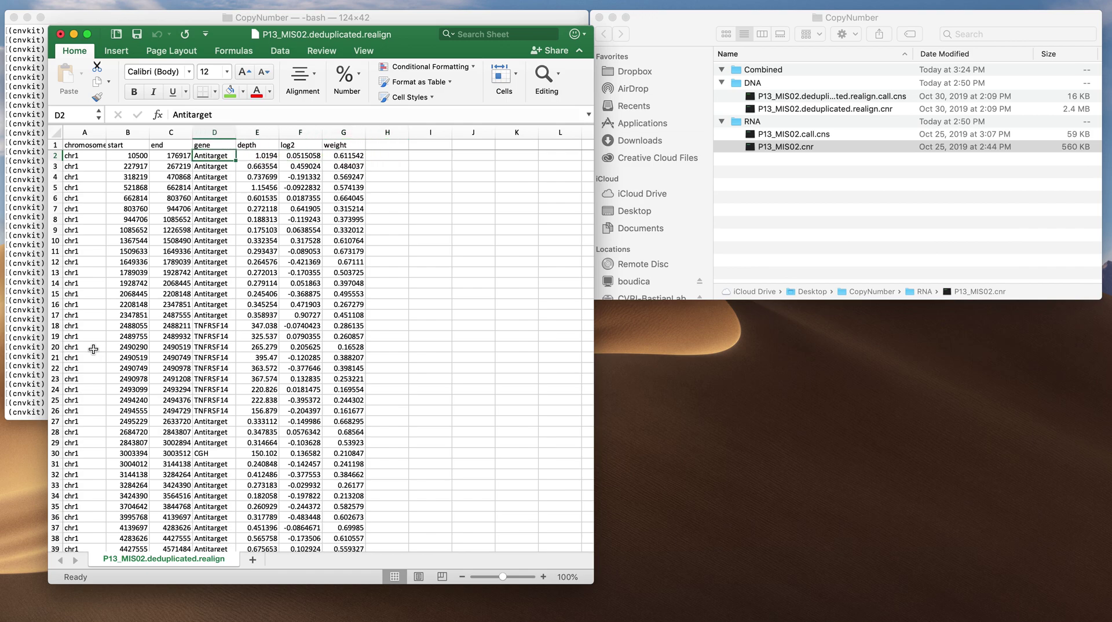
Copy the chromosome names from column A into column H
key(ctrl+shift+Down)
key(ctrl+c)
key(ctrl+Up)
key(Down)
key(Right)
key(Right)
key(Right)
key(Right)
key(Right)
key(Right)
key(Right)
key(super+v)
key(Down)
scroll(204, 419, down, 8)
scroll(388, 364, down, 2)
scroll(390, 364, up, 10)
Replace 'chr' with nothing throughout column H, making 41845 replacements
click(380, 157)
key(super+v)
key(super+shift+Down)
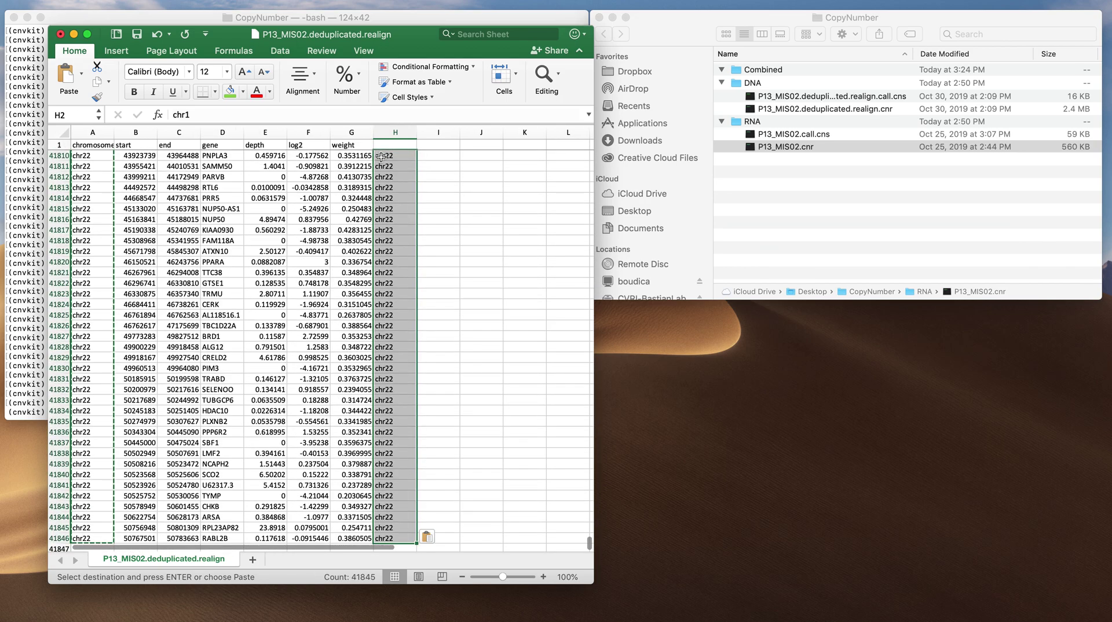
key(ctrl+h)
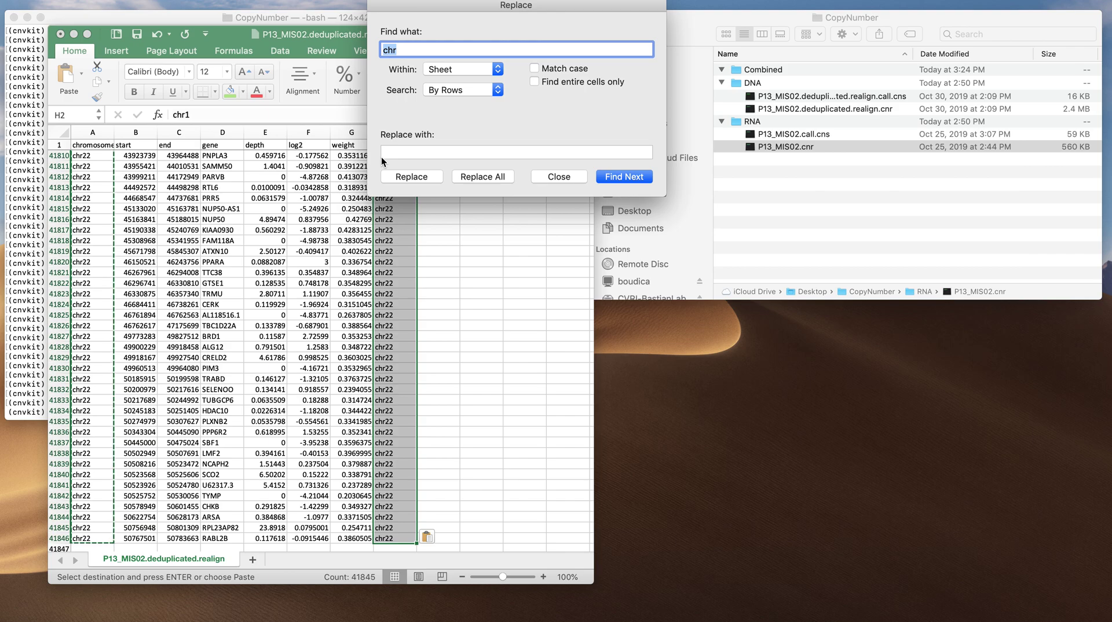
click(483, 177)
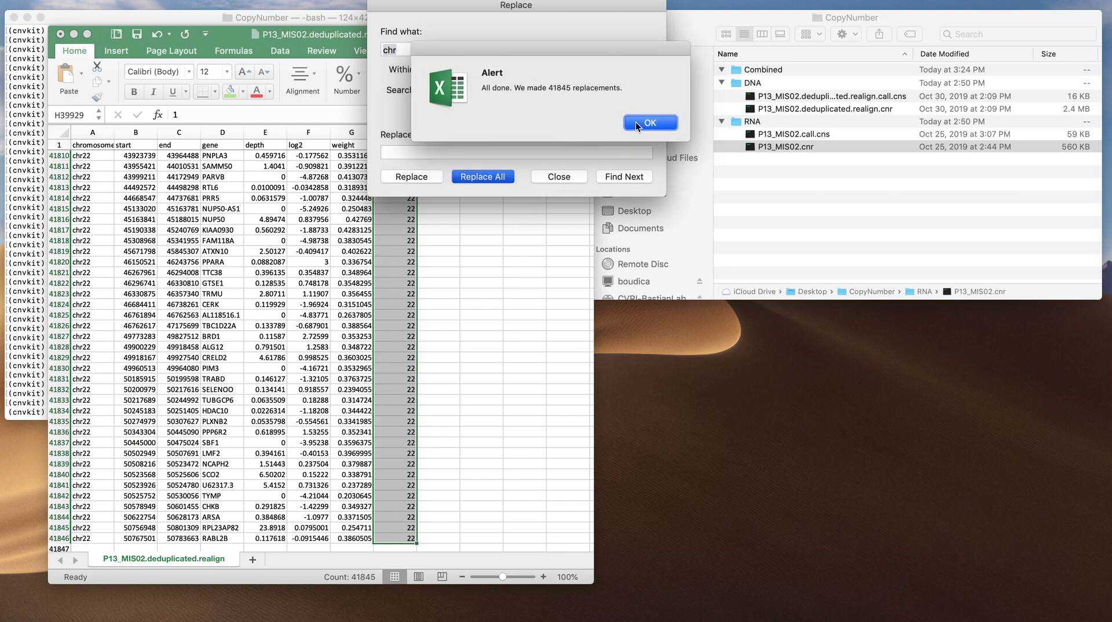
click(636, 121)
click(547, 177)
click(394, 187)
key(Left)
key(super+Up)
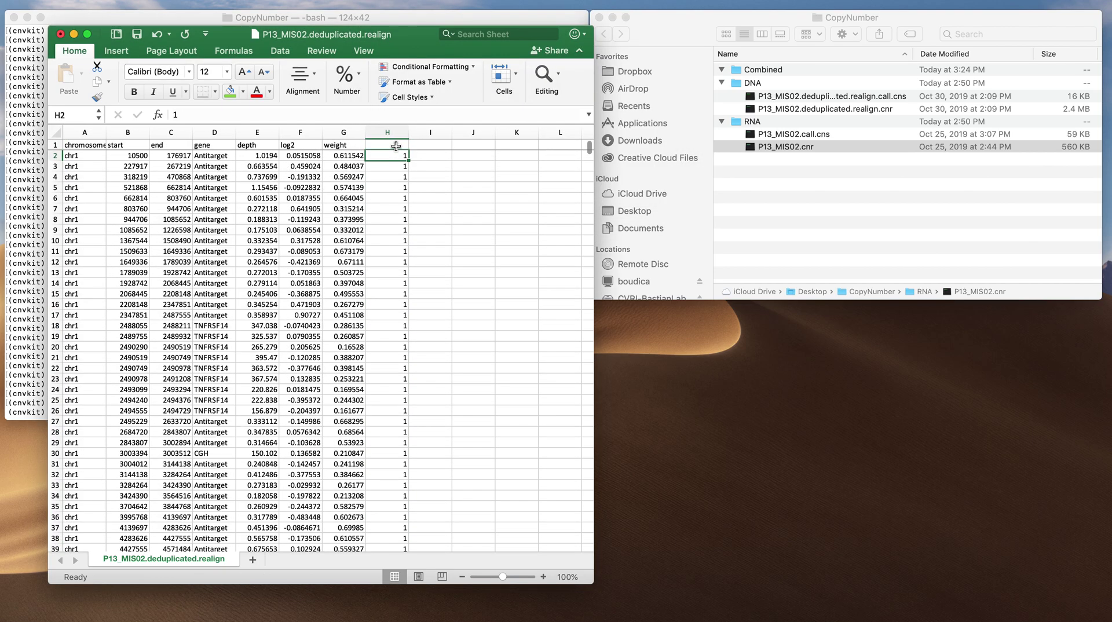
key(Up)
Select the full table from A1 and sort it by column H, then start, then end
key(super+Left)
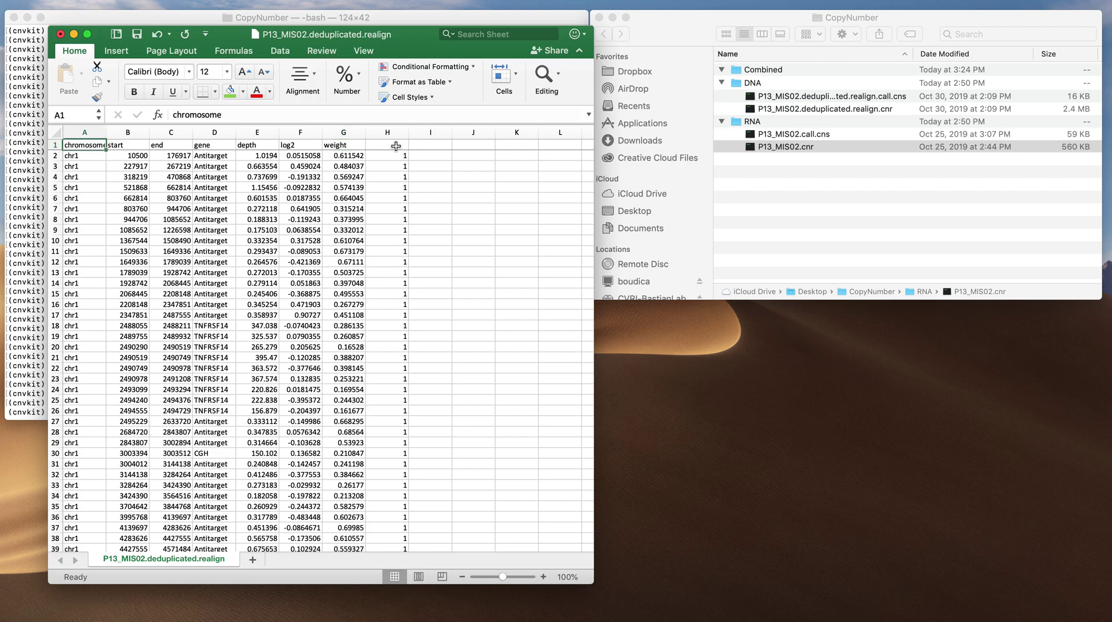
key(shift+super+Right)
key(shift+super+Down)
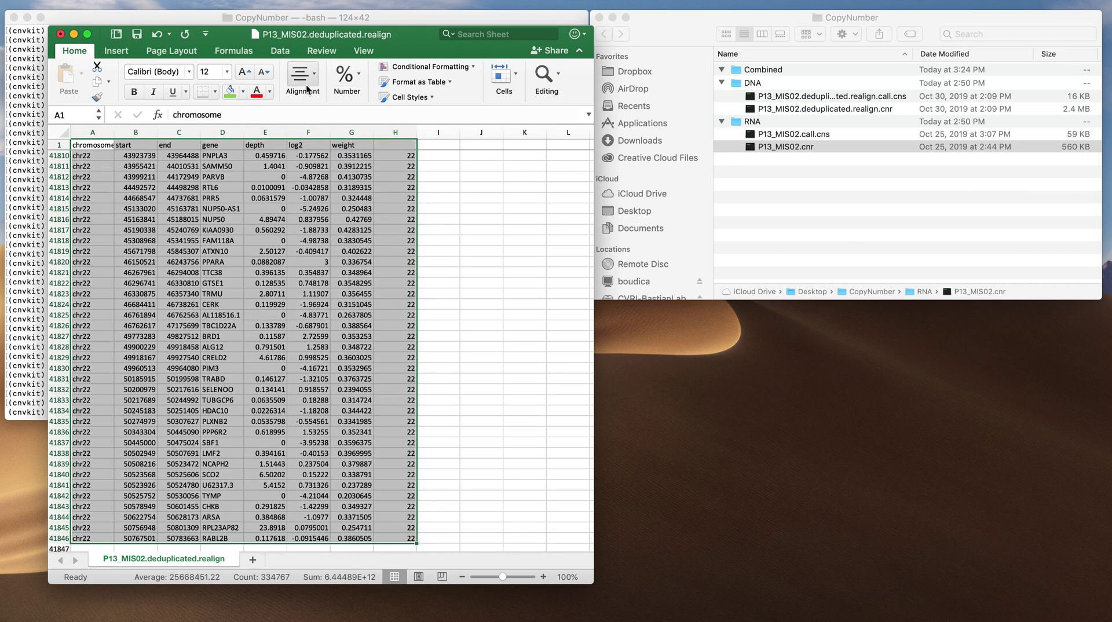
click(282, 51)
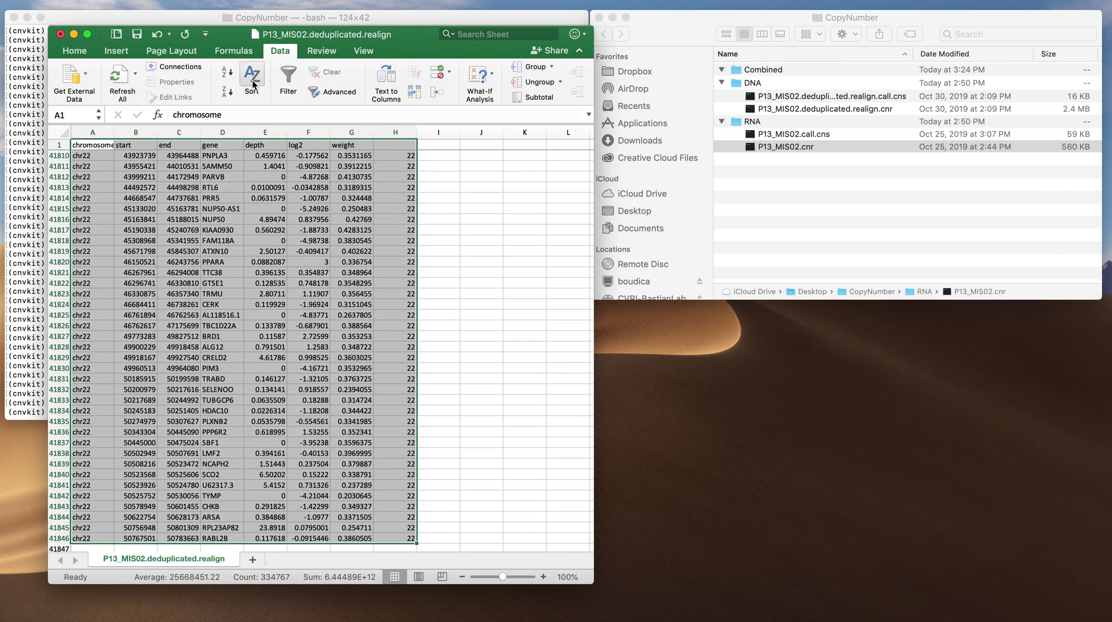
click(253, 84)
drag(86, 133, 368, 145)
click(288, 205)
click(293, 291)
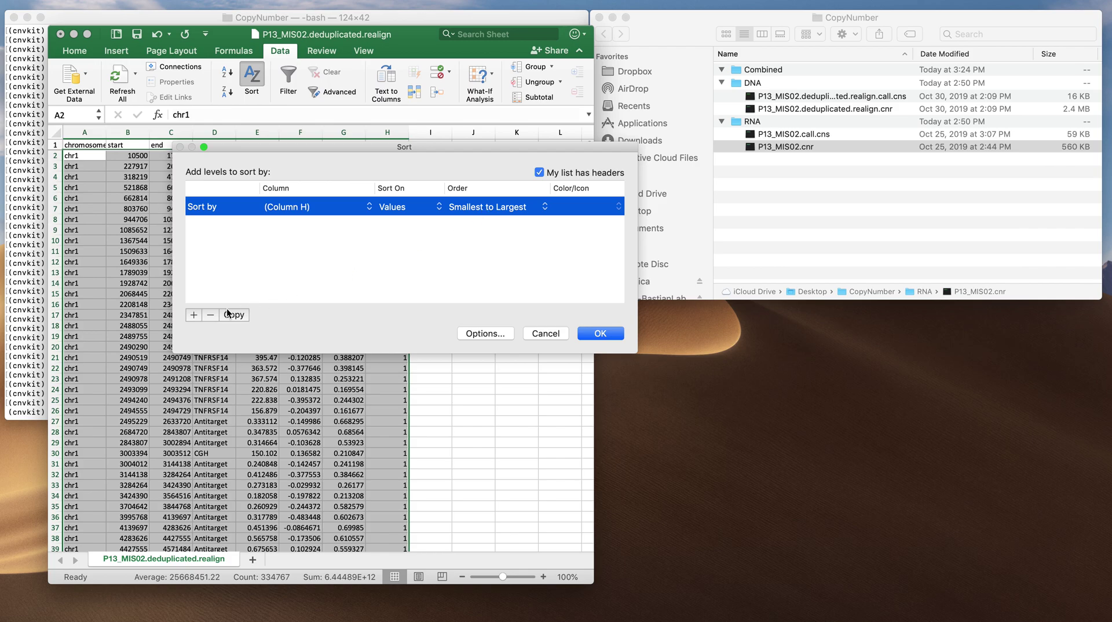
click(195, 316)
click(292, 227)
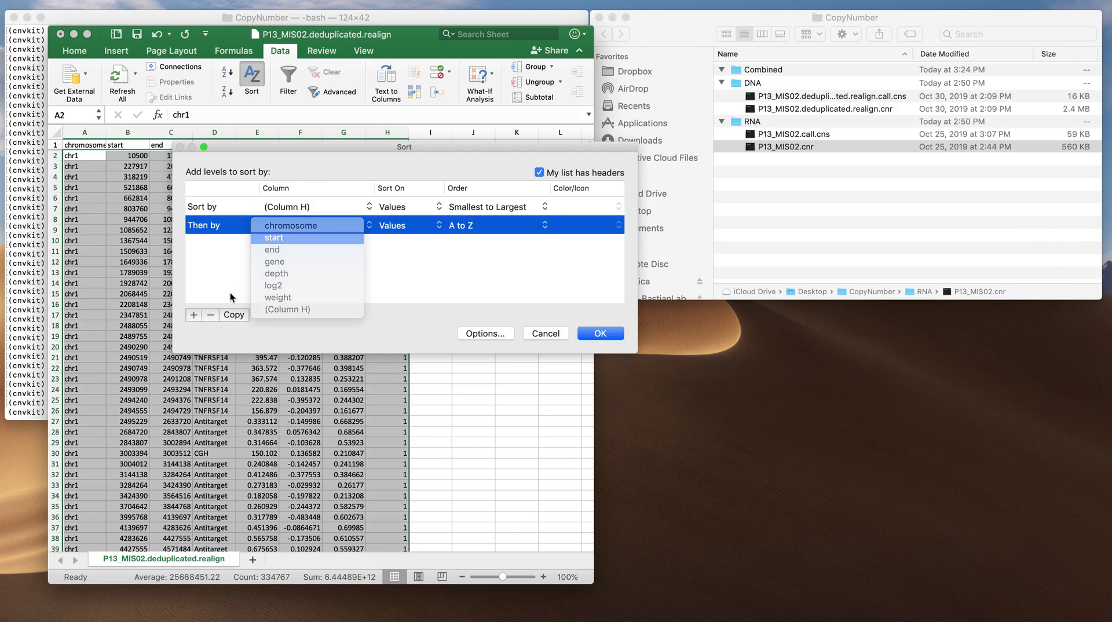
click(194, 315)
click(301, 244)
click(297, 267)
click(603, 334)
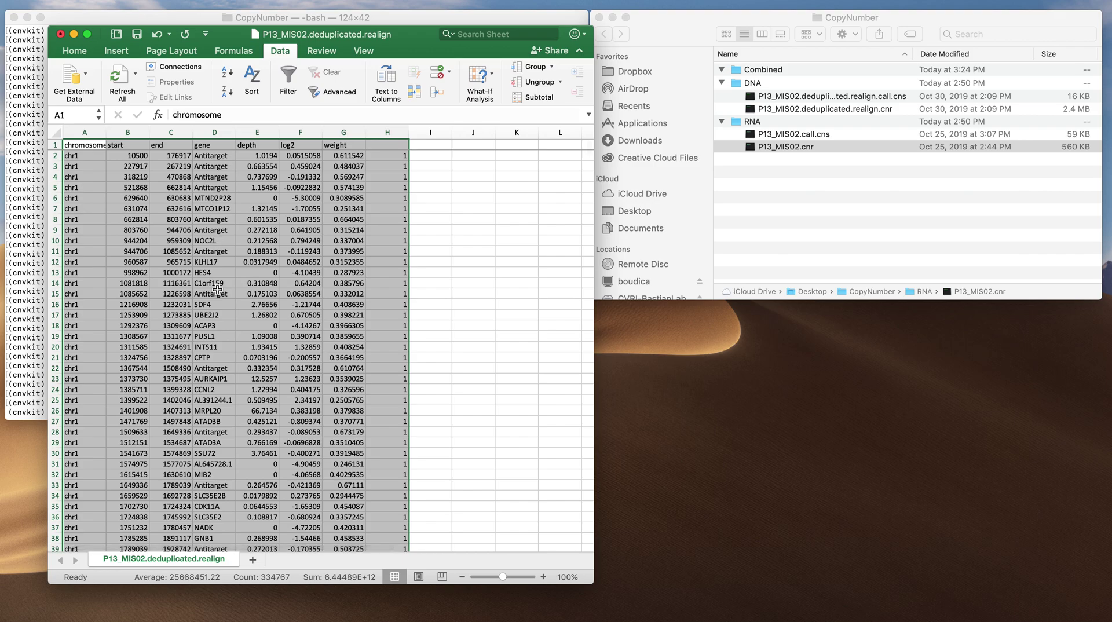
Inspect the MTND2P28 and MTCO1P12 gene entries in the sorted rows
click(215, 198)
click(207, 209)
click(207, 199)
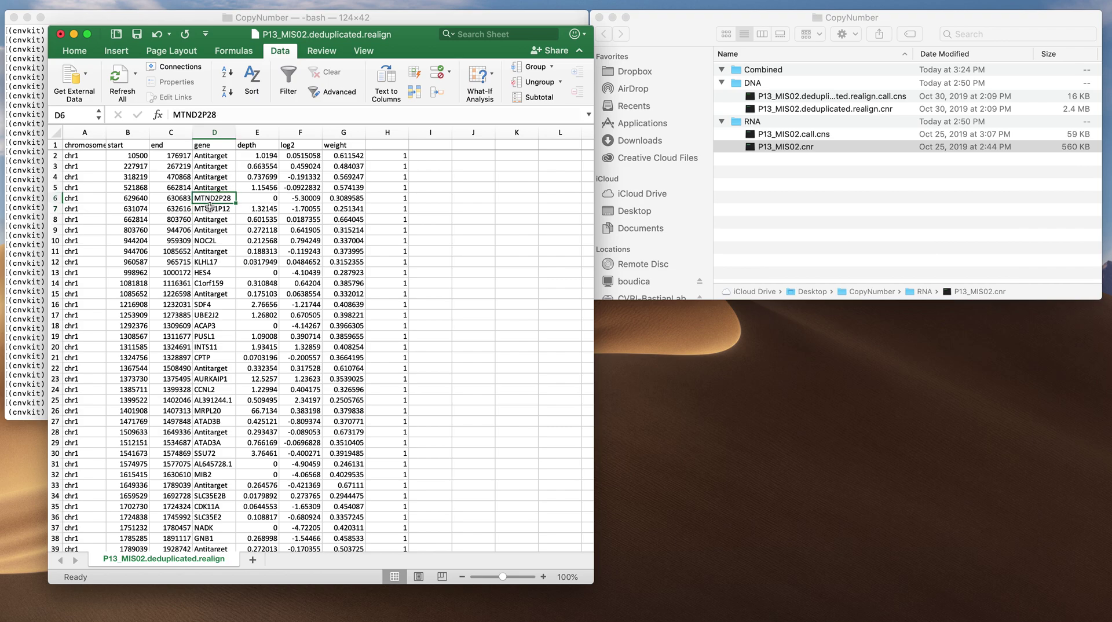
click(210, 207)
scroll(218, 235, down, 4)
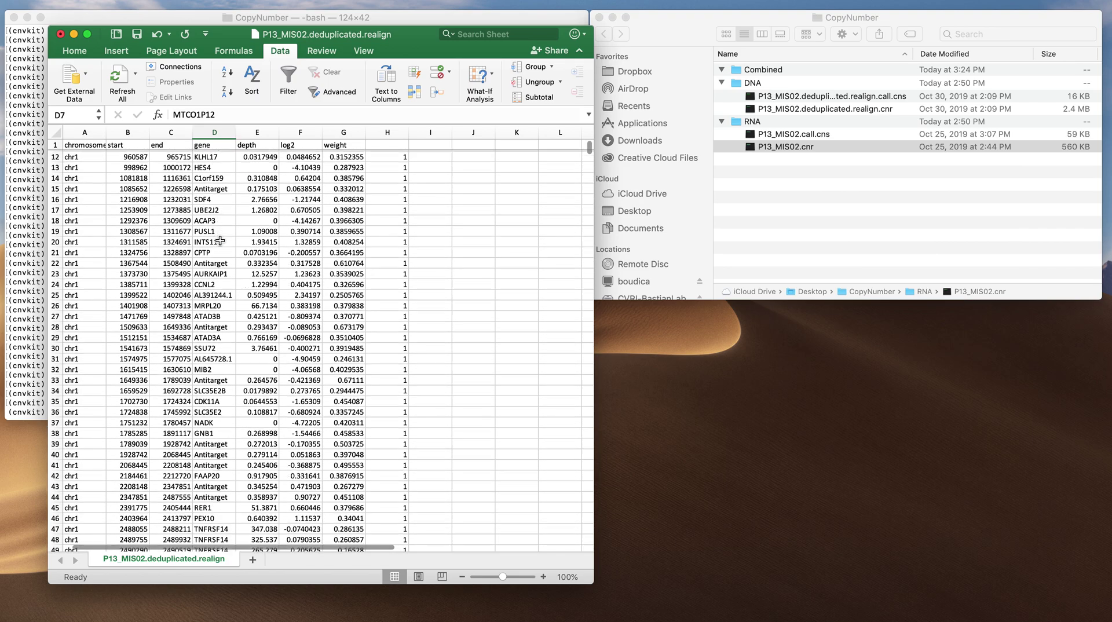
scroll(220, 240, down, 6)
drag(207, 353, 214, 439)
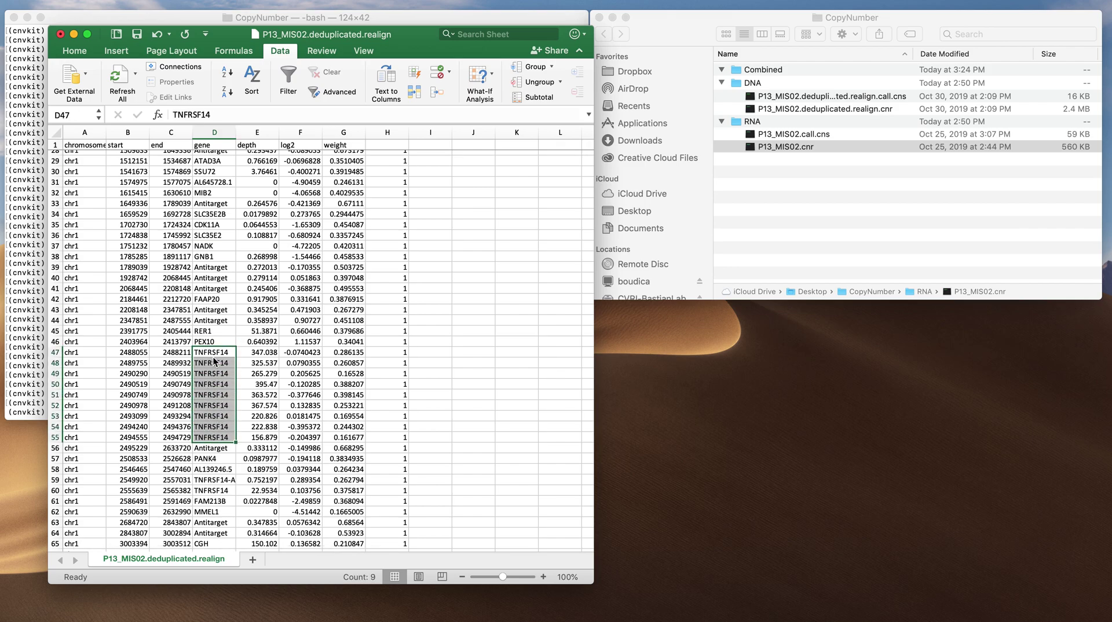
scroll(219, 282, up, 10)
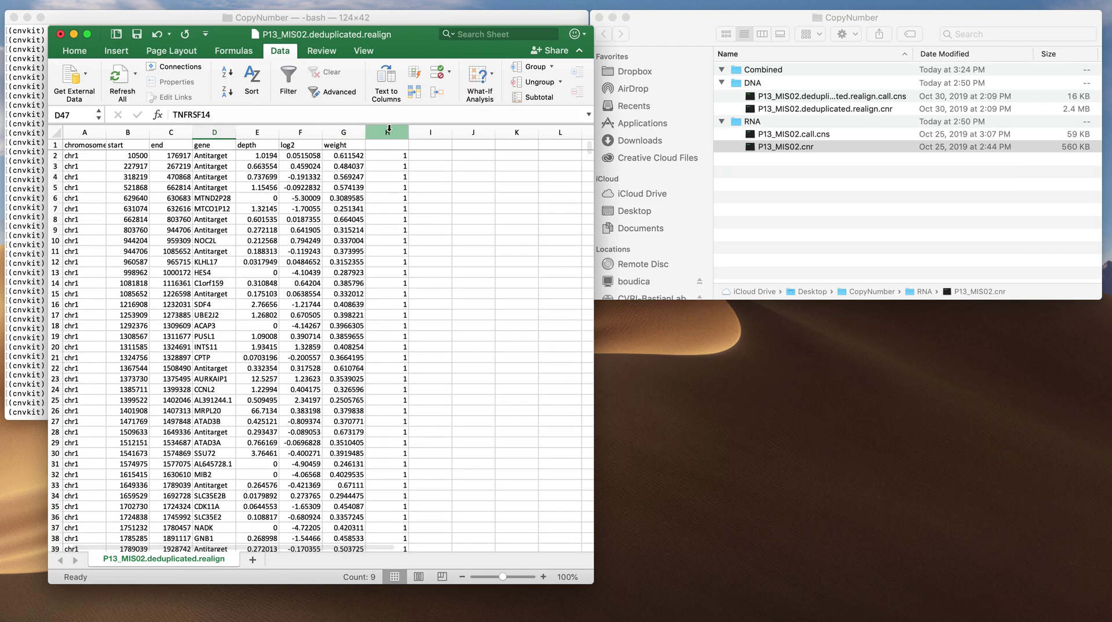
Delete helper column H, return to A1, and search Spotlight for textwrangler
click(388, 132)
right_click(389, 133)
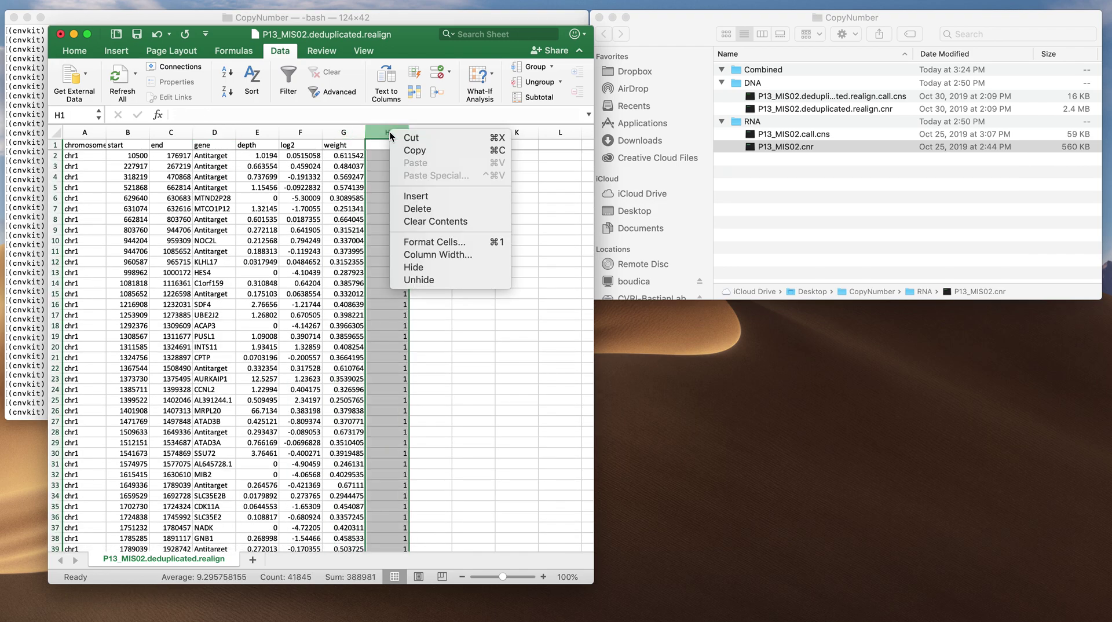
click(412, 207)
click(229, 167)
click(104, 147)
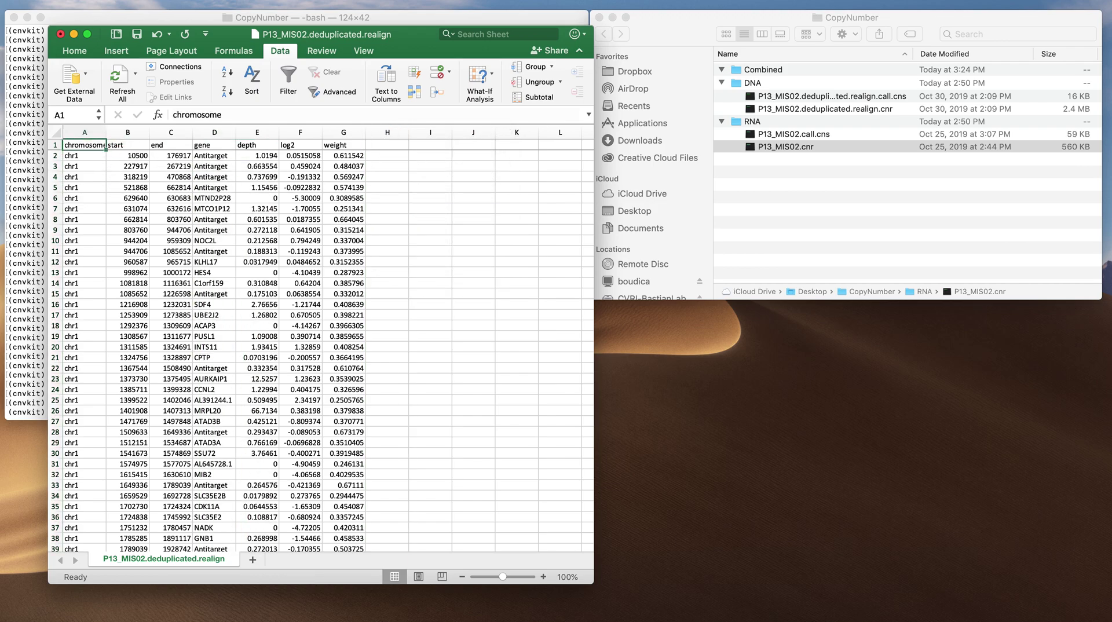
key(super+space)
text(textwrangl)
Launch TextWrangler and paste the Excel table A1:G41846 into a blank document
click(716, 140)
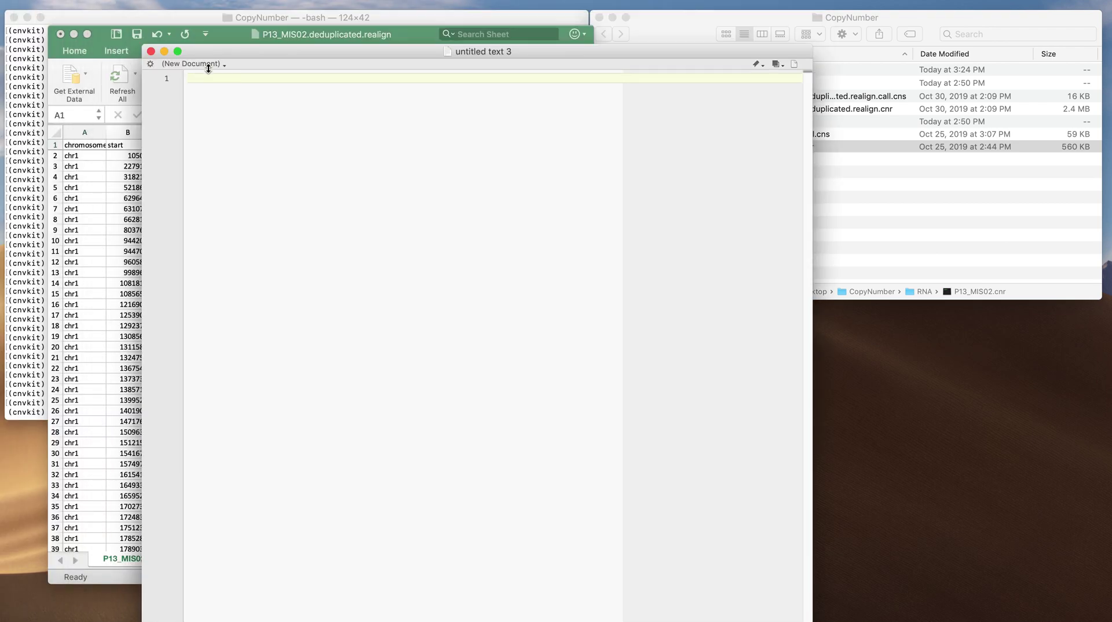
drag(401, 320, 651, 130)
click(165, 200)
key(super+shift+Right)
key(super+shift+Down)
key(super+c)
click(682, 269)
key(super+v)
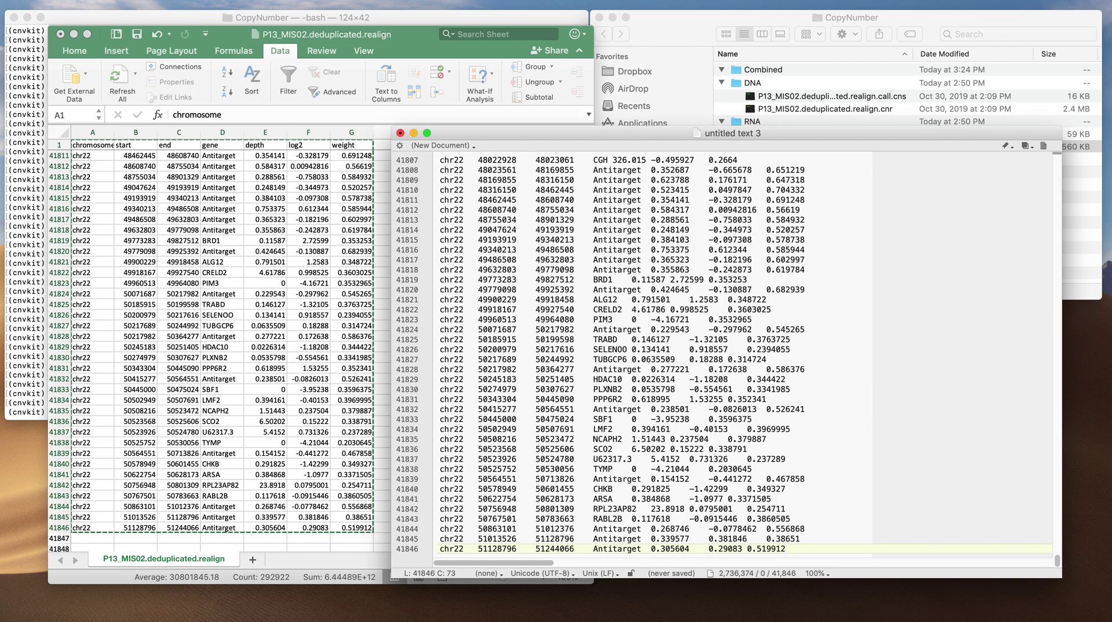
Save the document as Combined.cnr in the Combined folder, dropping the .txt extension
key(super+s)
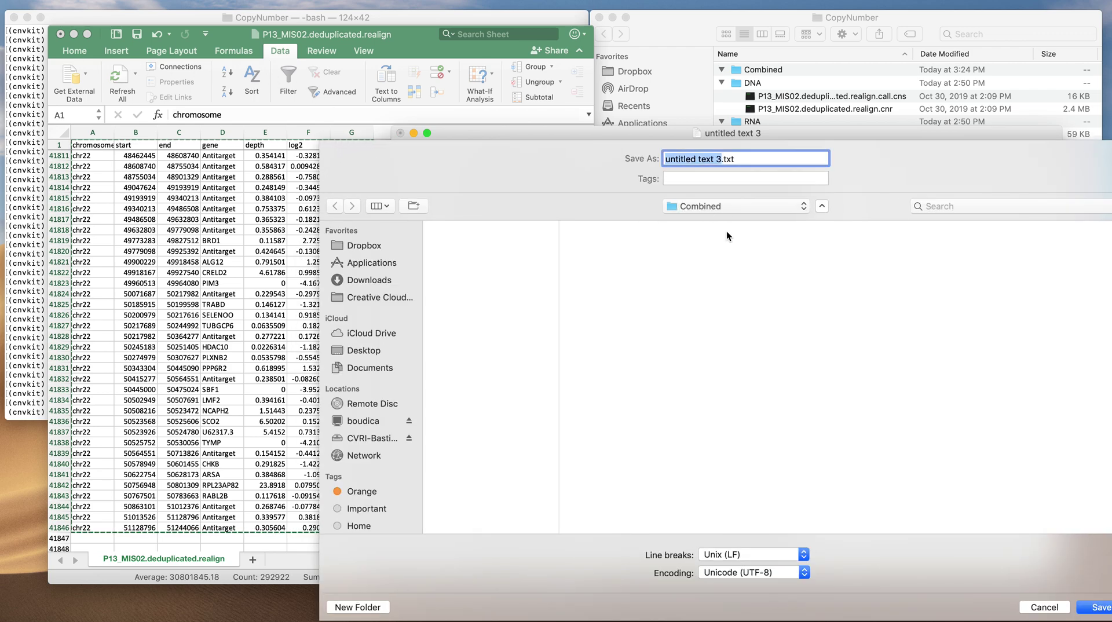
text(Combined)
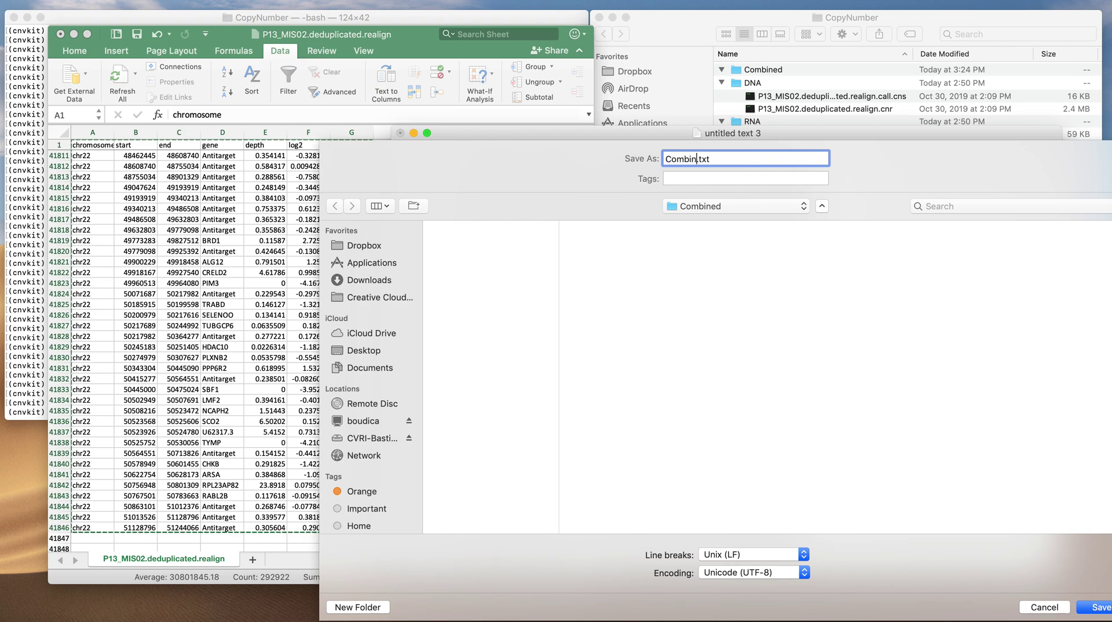
text(.cnr)
key(shift+End)
key(BackSpace)
click(1095, 609)
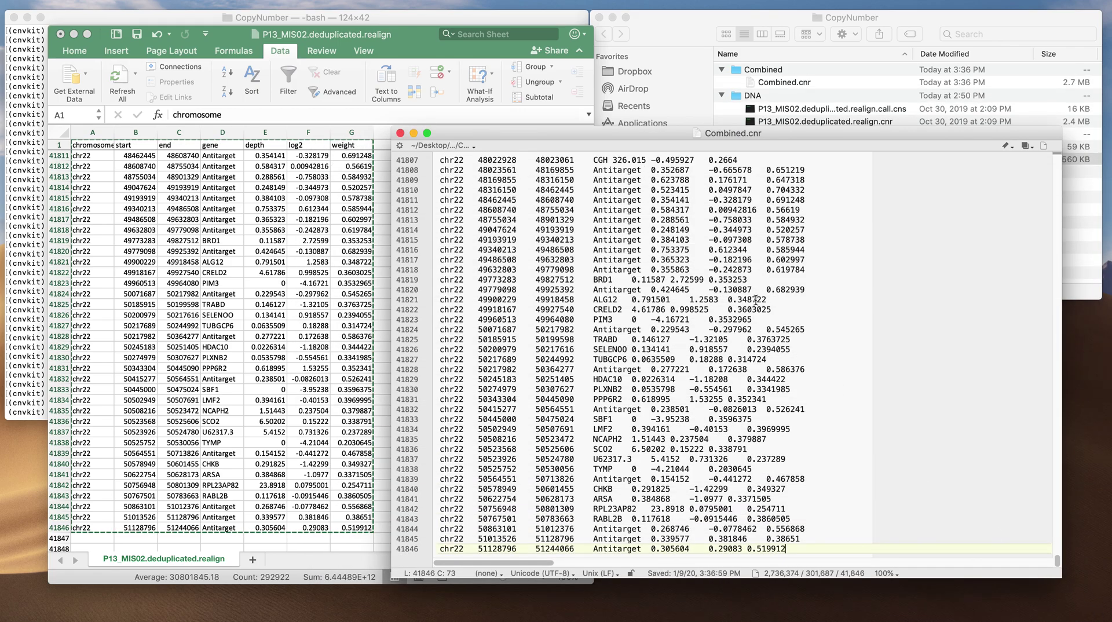
Close Excel without saving or keeping the clipboard, close Combined.cnr, and switch to Terminal
click(273, 177)
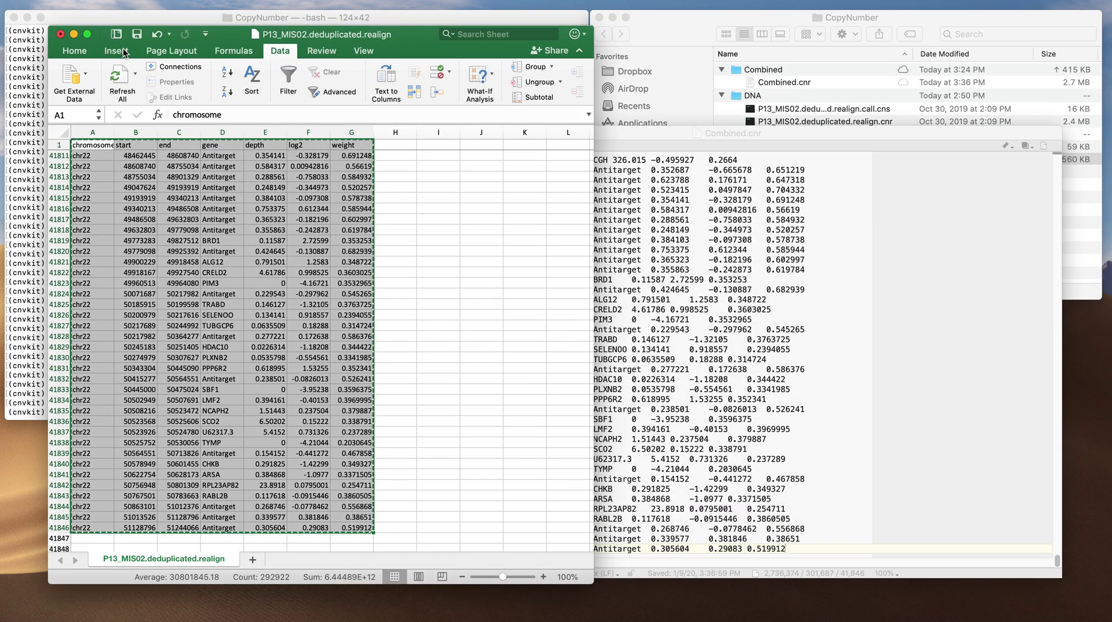
click(61, 34)
click(278, 125)
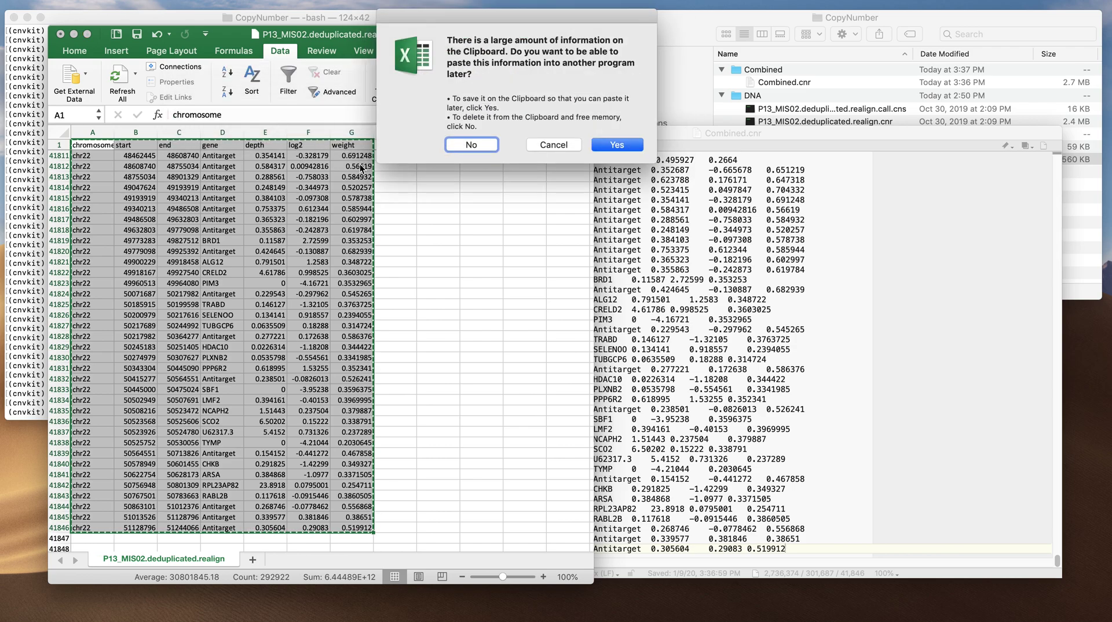
click(478, 145)
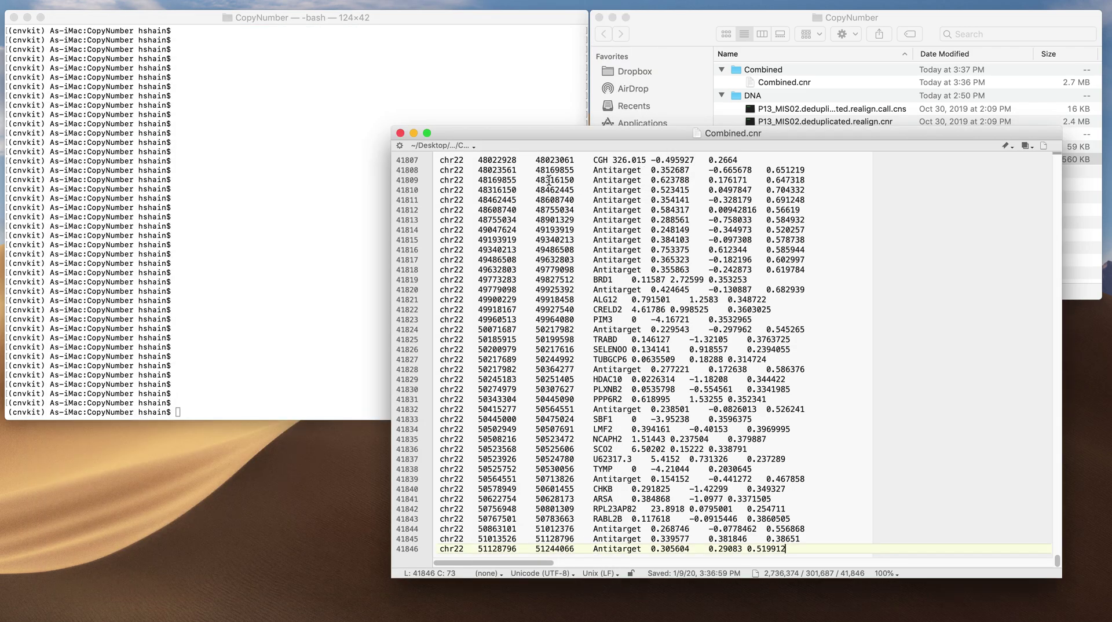
click(400, 132)
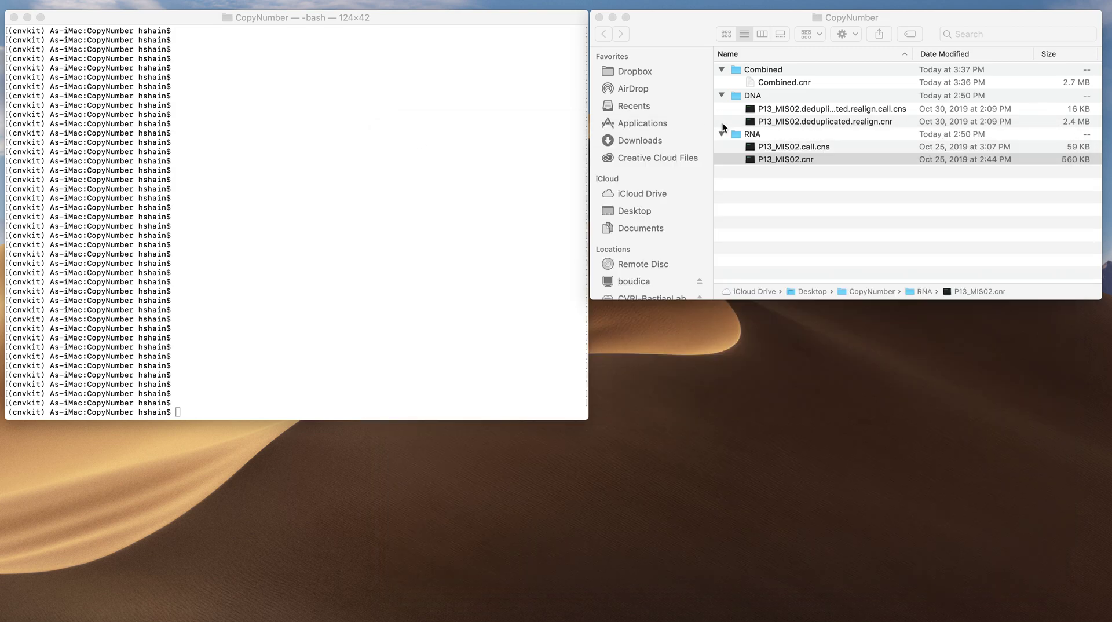
click(722, 95)
click(331, 262)
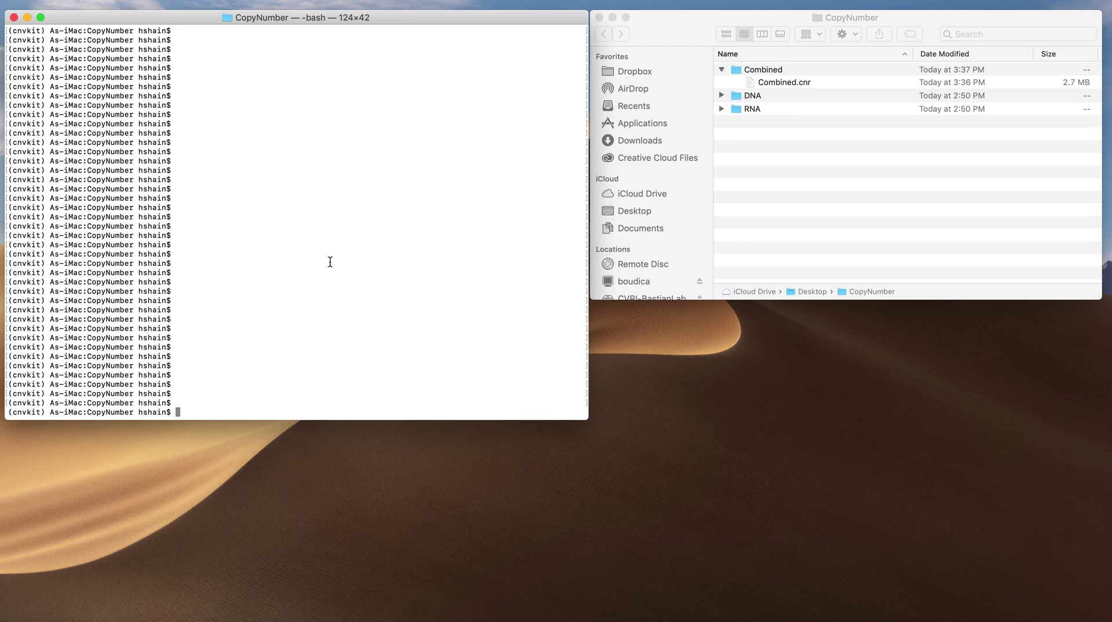
Run cnvkit.py segment on ./Combined/Combined.cnr to write Combined.cns with 74 regions
text(cnk)
key(BackSpace)
text(vk)
key(Tab)
text(segment ./Co)
key(Tab)
text(Combine)
key(Tab)
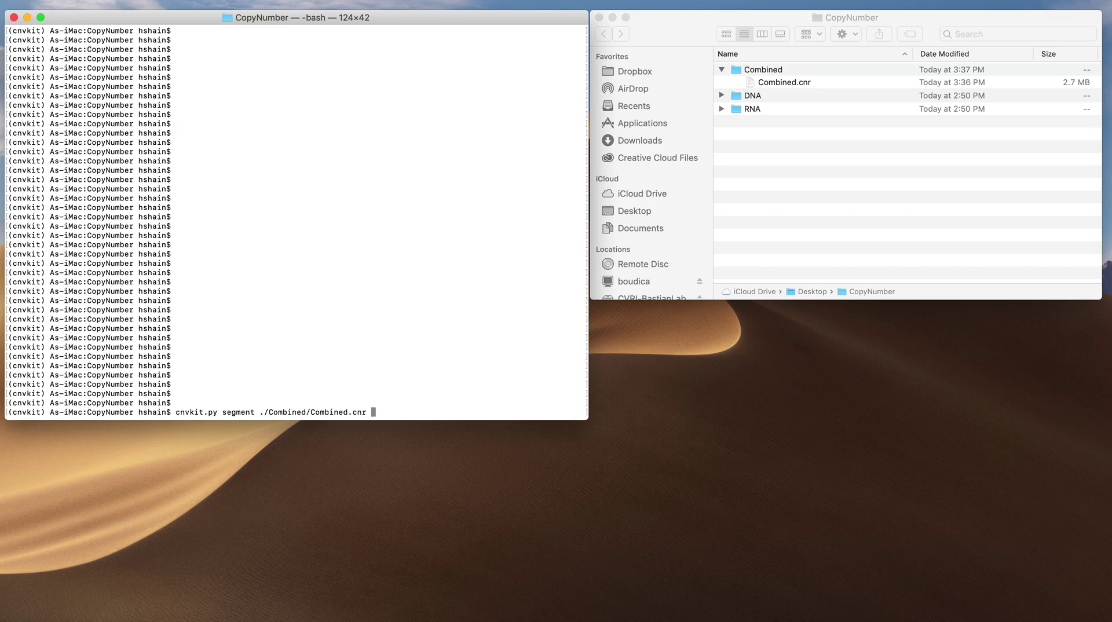
key(Return)
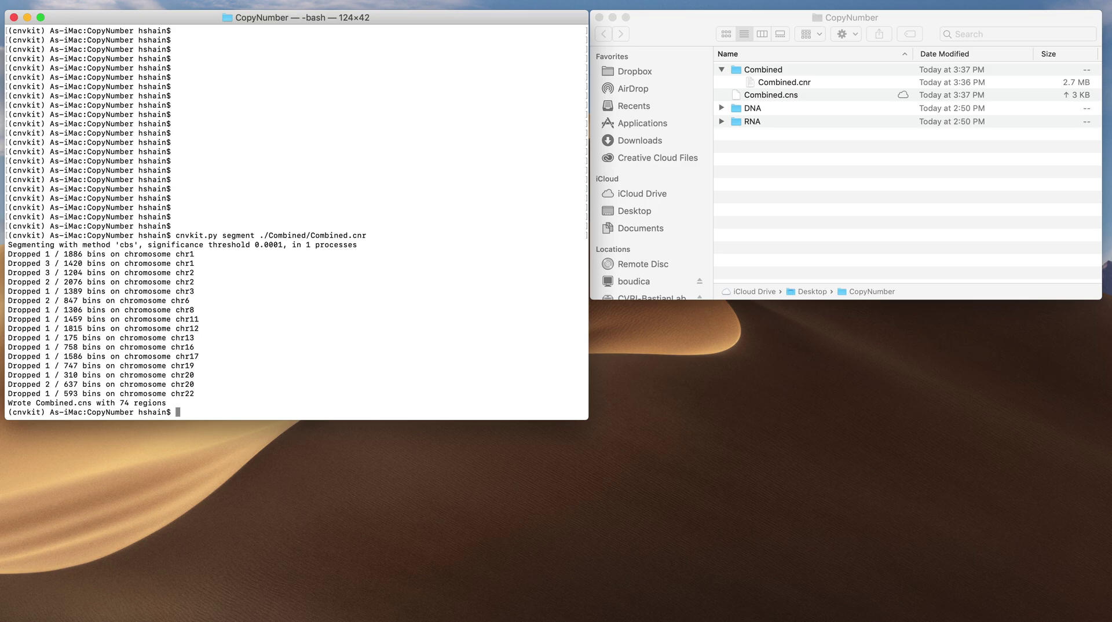
Try cnvkit.py call --center with Combined.cns after the option, which fails
key(Return)
key(Return)
key(Return)
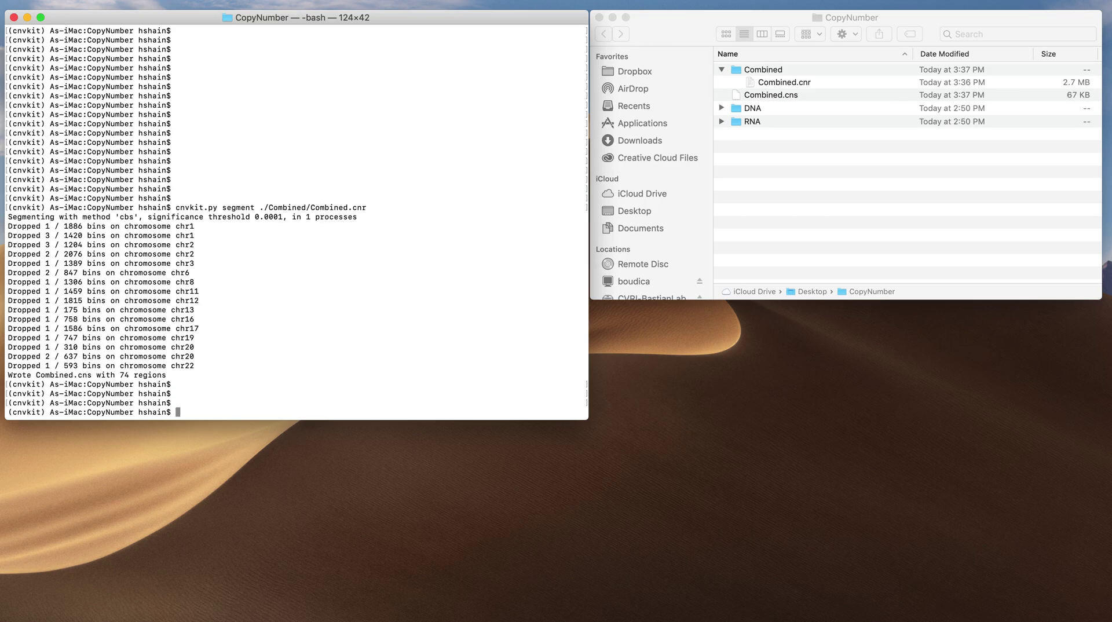
text(cnvk)
key(Tab)
text(call)
text(center)
key(BackSpace)
key(BackSpace)
key(BackSpace)
key(BackSpace)
key(BackSpace)
key(BackSpace)
text(--center ./Combined)
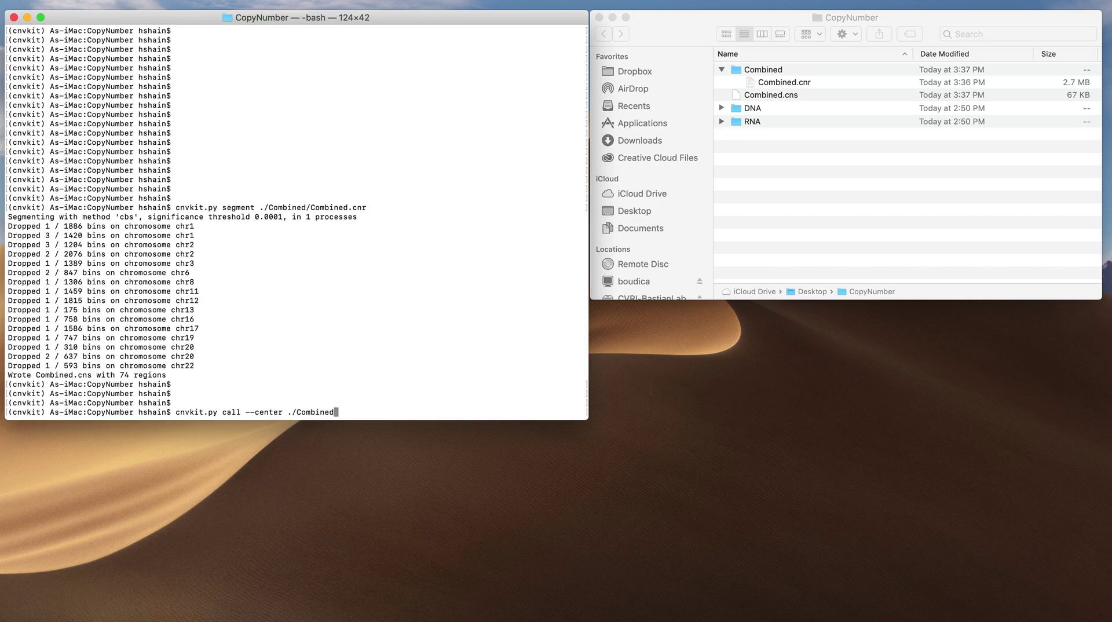
text(/)
key(BackSpace)
key(BackSpace)
key(BackSpace)
key(BackSpace)
key(BackSpace)
key(BackSpace)
key(BackSpace)
key(BackSpace)
key(BackSpace)
key(BackSpace)
key(BackSpace)
text(Comb)
key(Tab)
text(.cns)
key(Return)
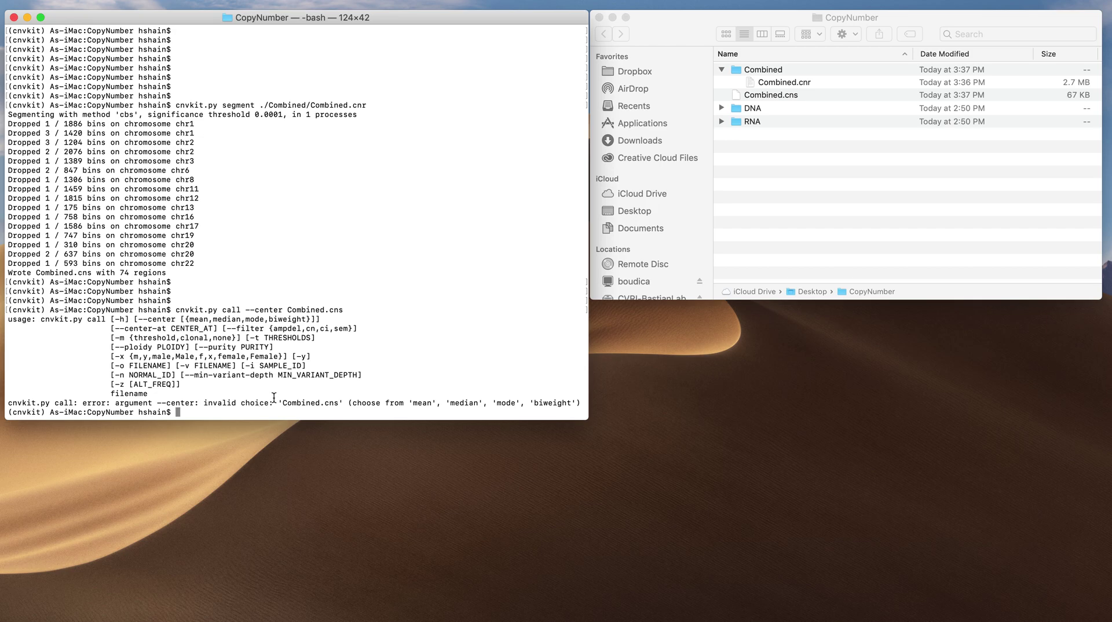
Rerun the call with Combined.cns placed before --center, writing Combined.call.cns (74 regions)
key(Up)
key(BackSpace)
key(BackSpace)
key(BackSpace)
key(BackSpace)
key(BackSpace)
key(BackSpace)
key(BackSpace)
key(BackSpace)
key(BackSpace)
key(BackSpace)
key(BackSpace)
key(BackSpace)
key(Left)
key(Left)
key(Left)
key(Left)
key(Left)
key(Left)
key(Left)
key(Left)
key(Left)
text(Comb)
key(Tab)
text(.cns)
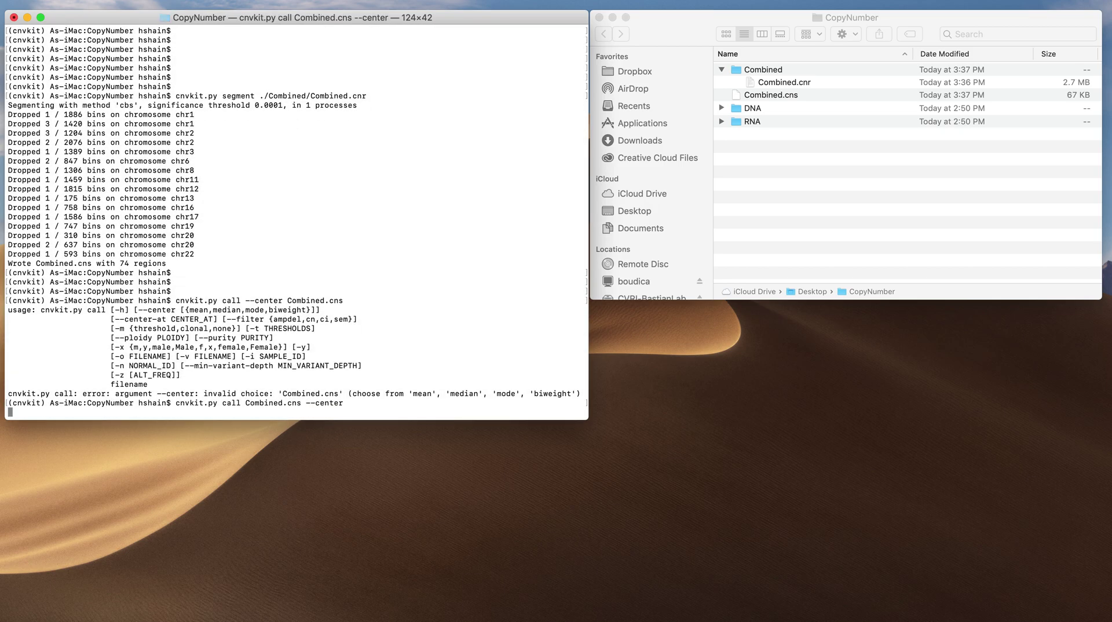
key(Return)
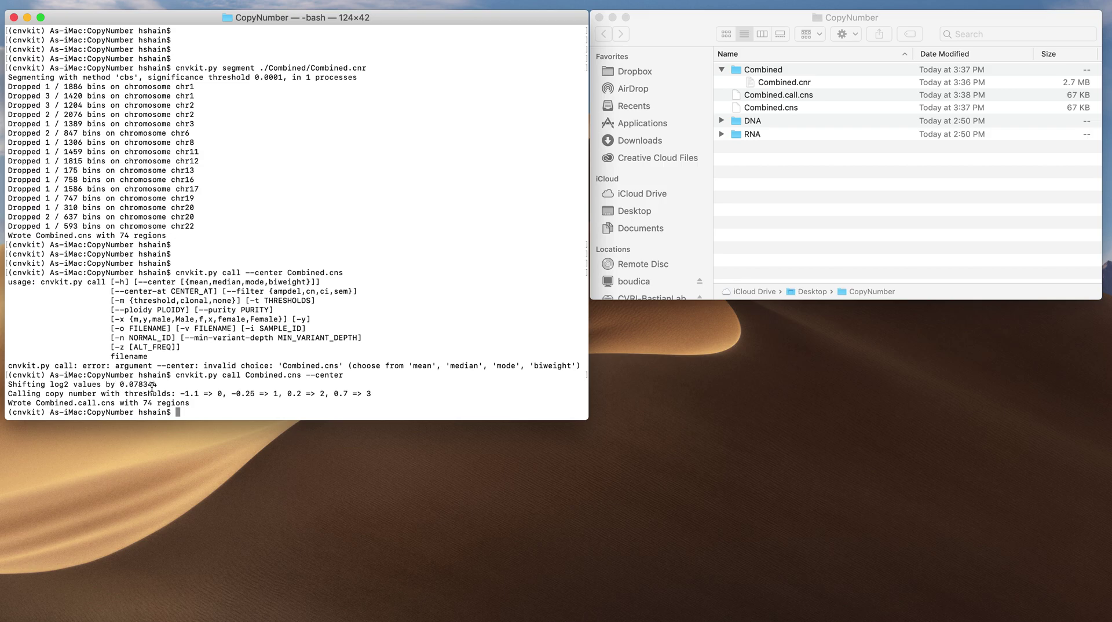
Move Combined.call.cns and Combined.cns into the Combined folder in Finder
key(Return)
key(Return)
key(Return)
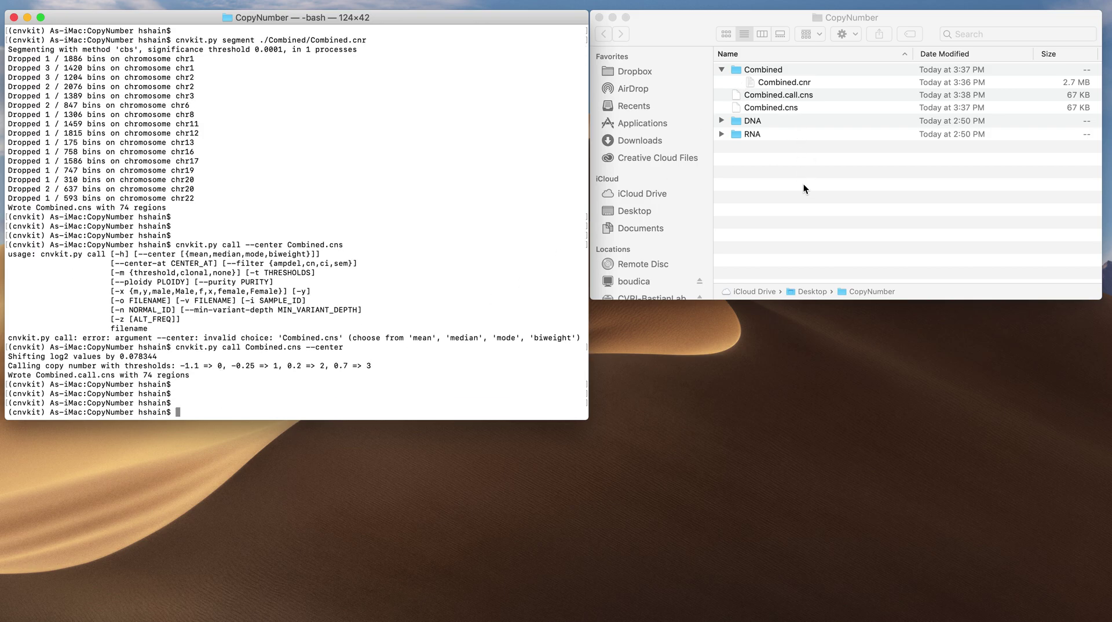
click(804, 185)
click(759, 96)
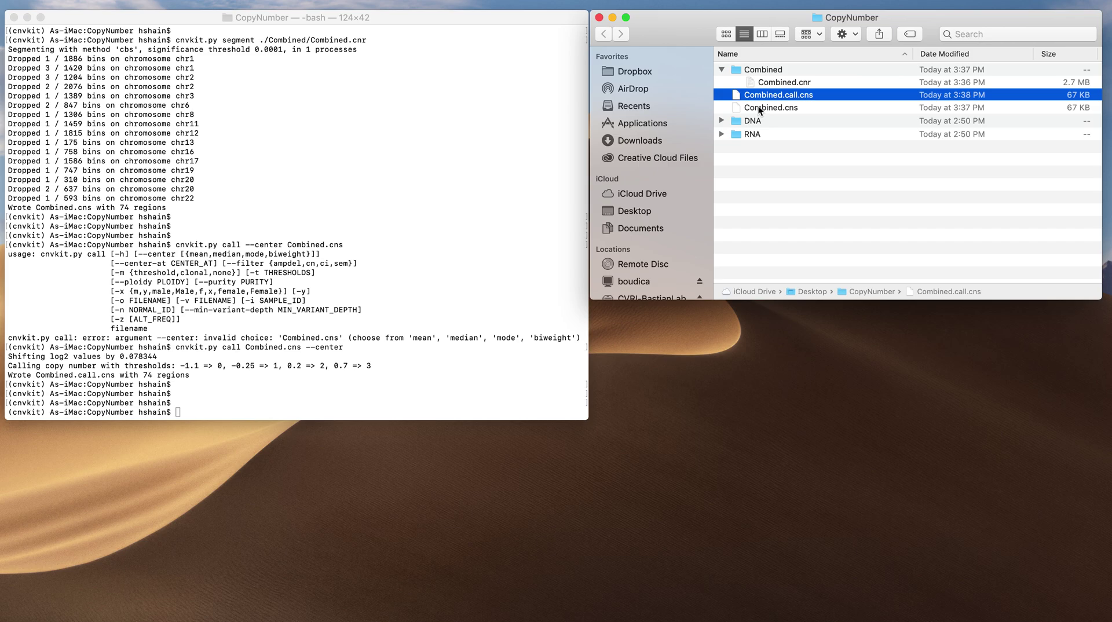
shift+click(759, 108)
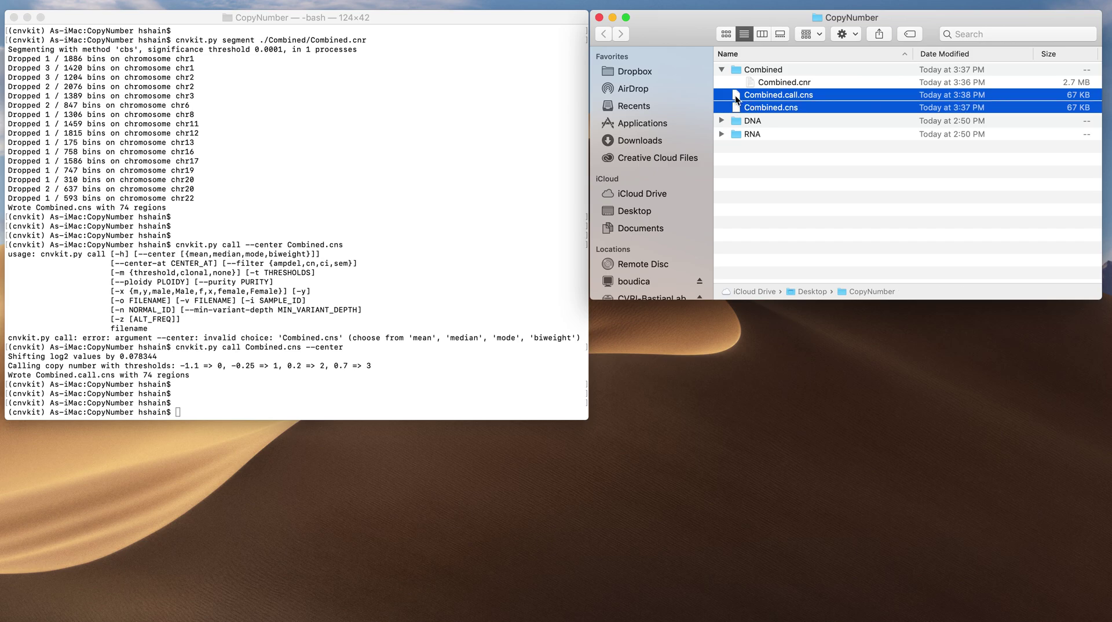
drag(737, 98, 744, 72)
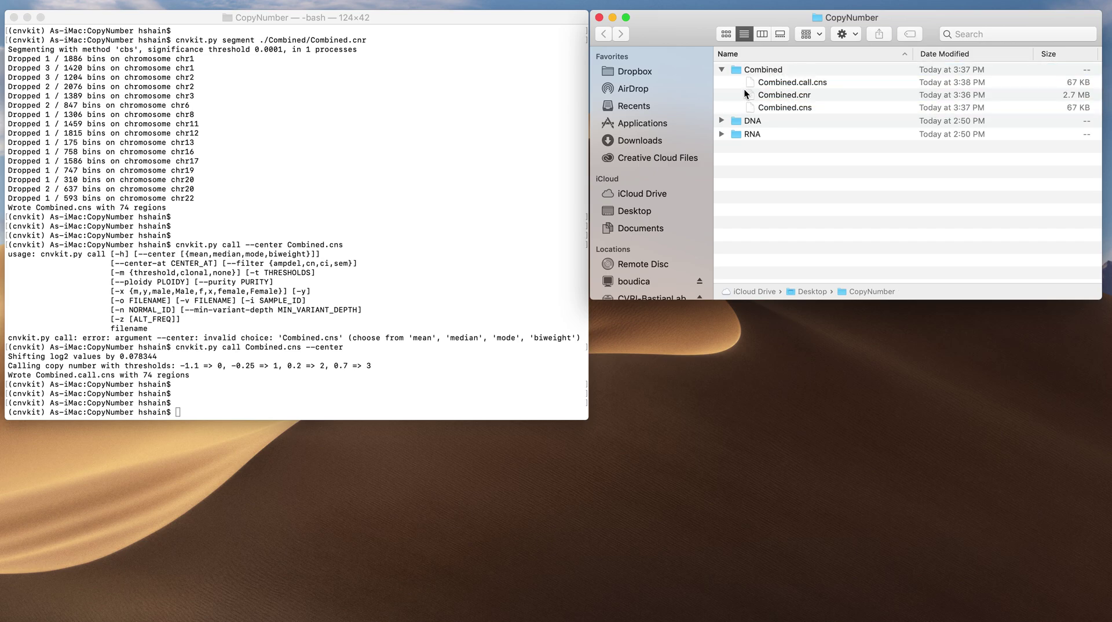
Expand the DNA and RNA folders to show their files
click(722, 121)
click(722, 160)
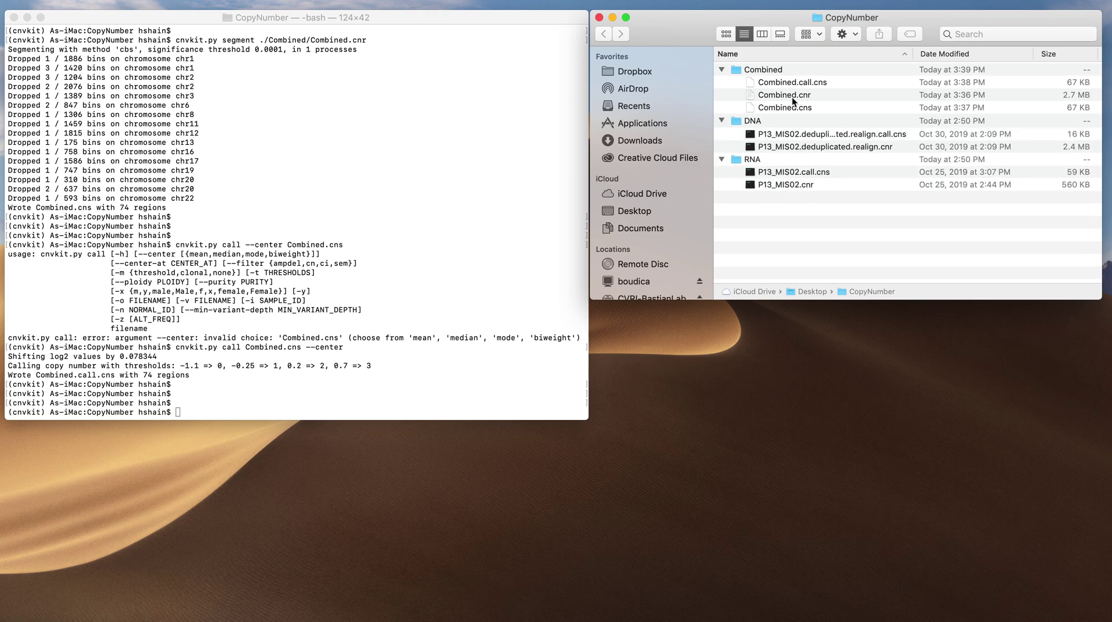
click(411, 376)
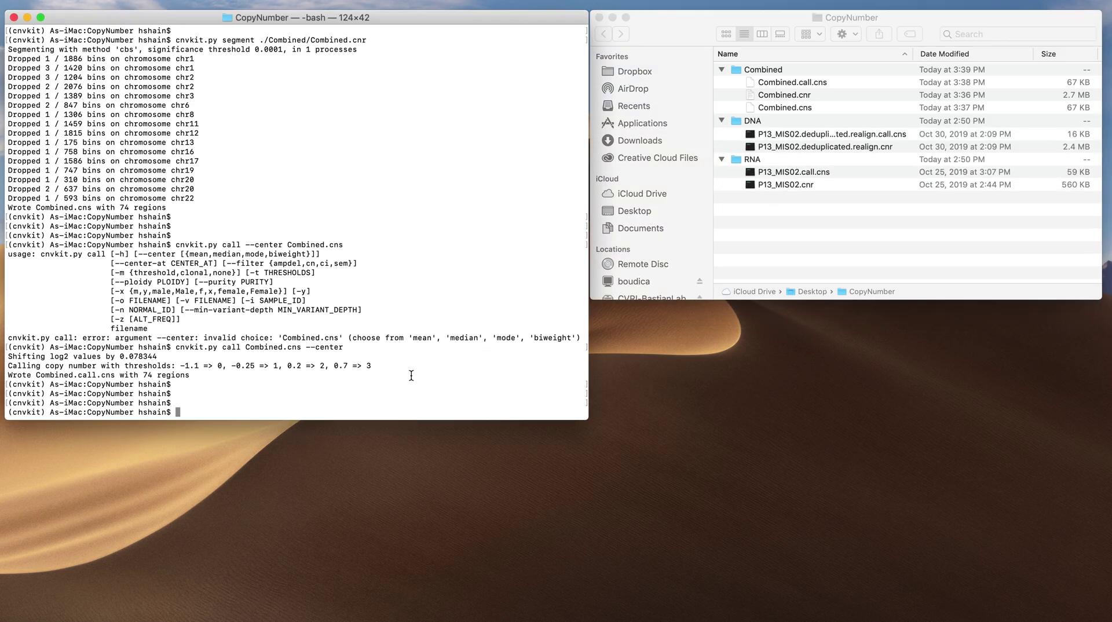
Run cnvkit.py scatter on ./Combined/Combined.cnr with -s Combined.call.cns, outputting CombinedScatter.pdf
text(cnvkit.py scatter ./Comb)
key(Tab)
text(Co)
key(Tab)
text(nr)
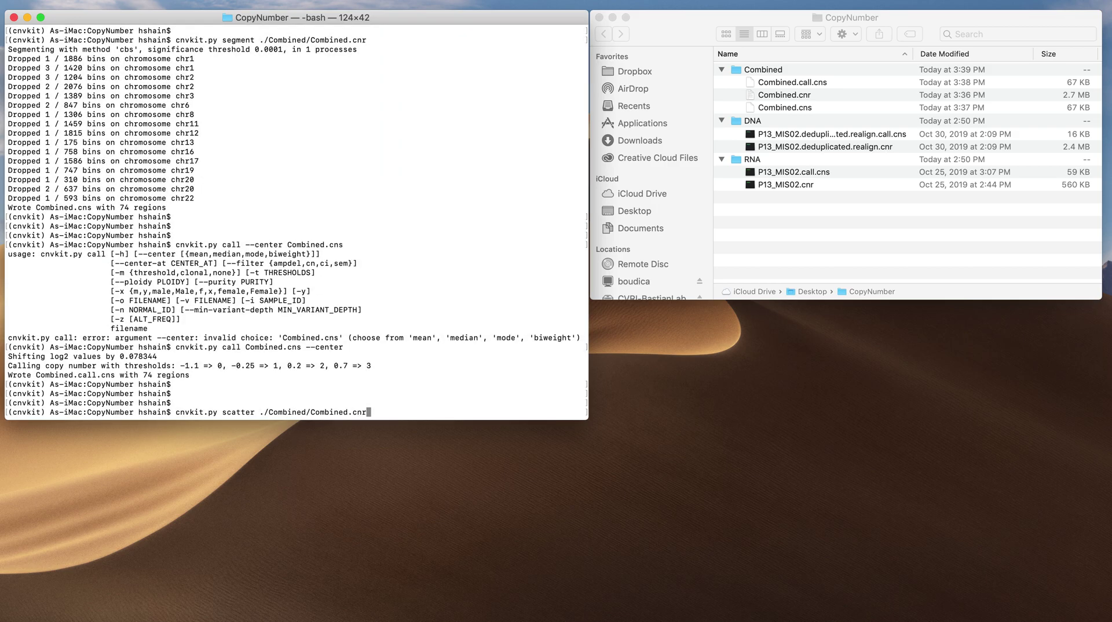
text( -s ./Co)
key(Tab)
text(Comb)
key(Tab)
text(al)
key(Tab)
text(-o Combin)
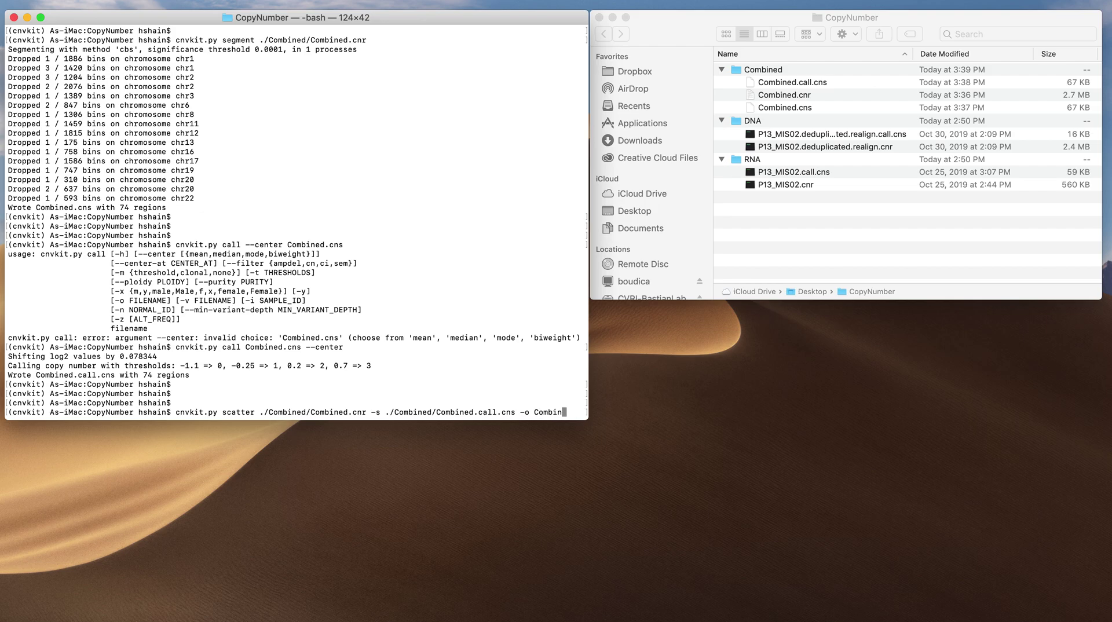
text(edScatter.pdf)
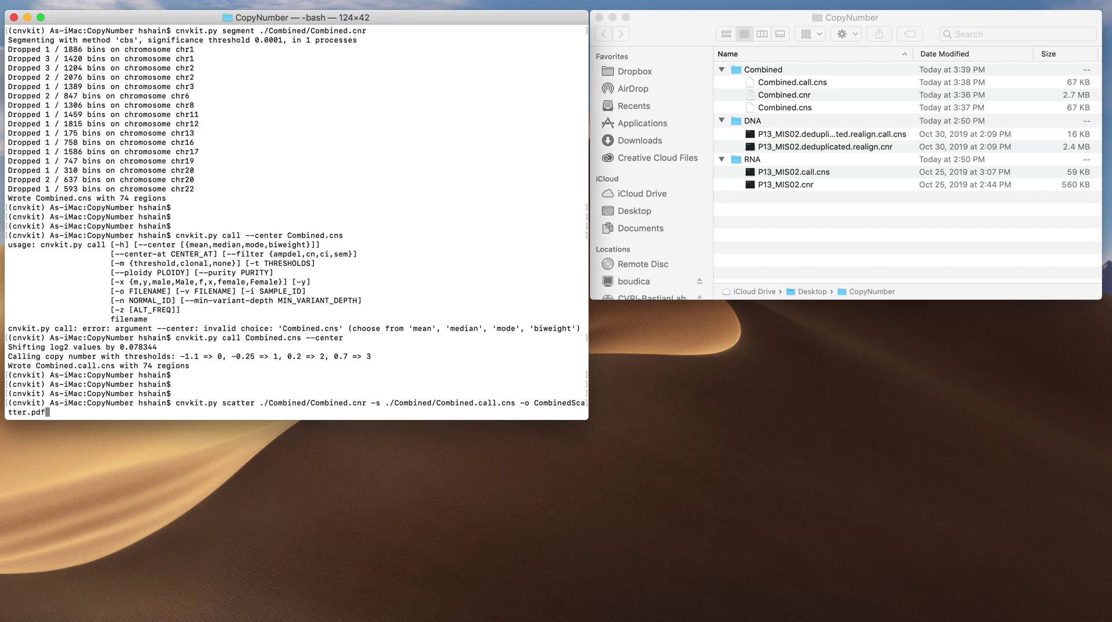
key(Return)
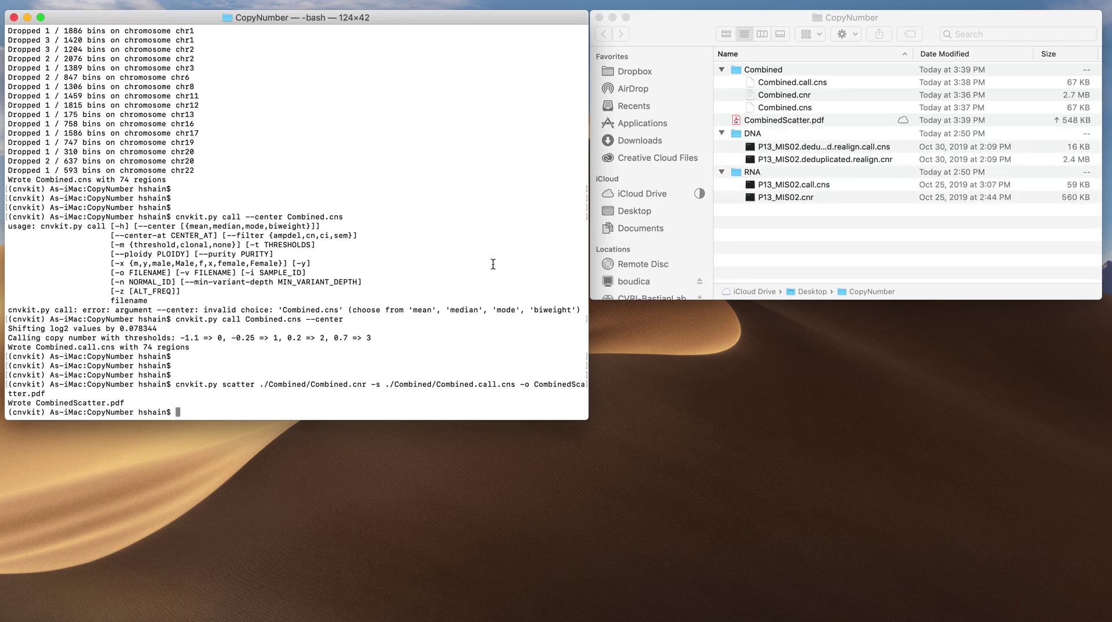
Edit the previous scatter command to output DNAScatter.pdf using the DNA P13 .call.cns segments
key(Up)
key(Left)
key(Left)
key(Left)
key(Left)
key(Left)
key(Left)
key(Left)
key(Left)
key(Left)
key(Left)
key(Left)
key(BackSpace)
key(BackSpace)
key(BackSpace)
key(BackSpace)
key(BackSpace)
key(BackSpace)
key(BackSpace)
key(BackSpace)
text(DNA)
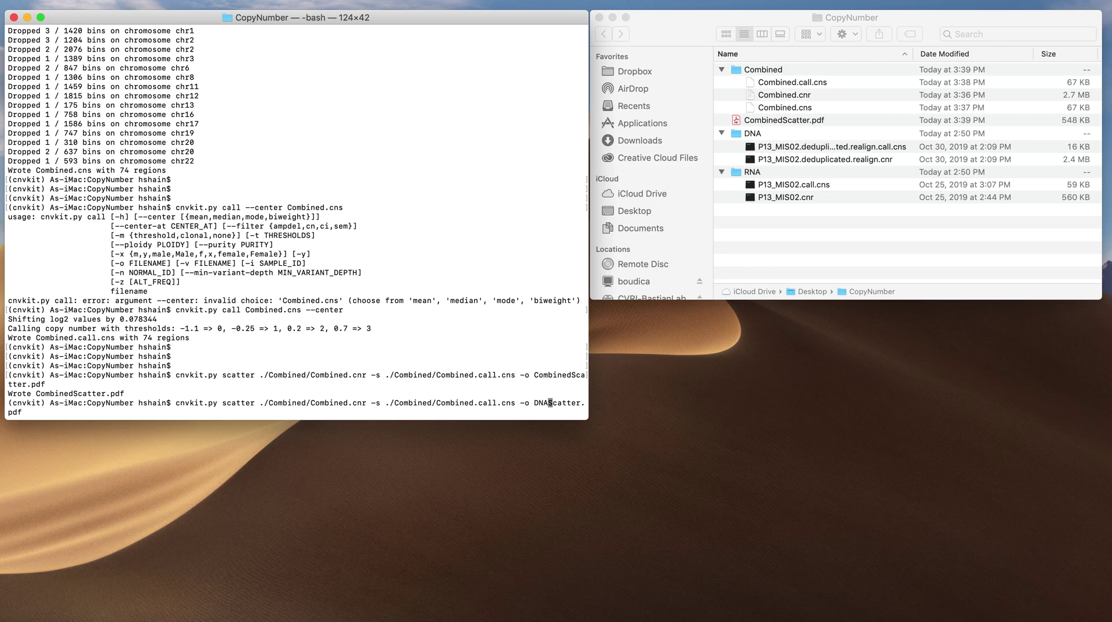
key(Left)
key(Left)
key(Left)
key(Left)
key(Left)
key(Left)
key(Left)
key(BackSpace)
key(BackSpace)
key(BackSpace)
key(BackSpace)
key(BackSpace)
key(BackSpace)
key(BackSpace)
key(BackSpace)
key(BackSpace)
key(BackSpace)
key(BackSpace)
key(BackSpace)
key(BackSpace)
key(BackSpace)
key(BackSpace)
key(BackSpace)
key(BackSpace)
key(BackSpace)
key(BackSpace)
key(BackSpace)
key(BackSpace)
key(BackSpace)
key(BackSpace)
key(BackSpace)
key(BackSpace)
key(BackSpace)
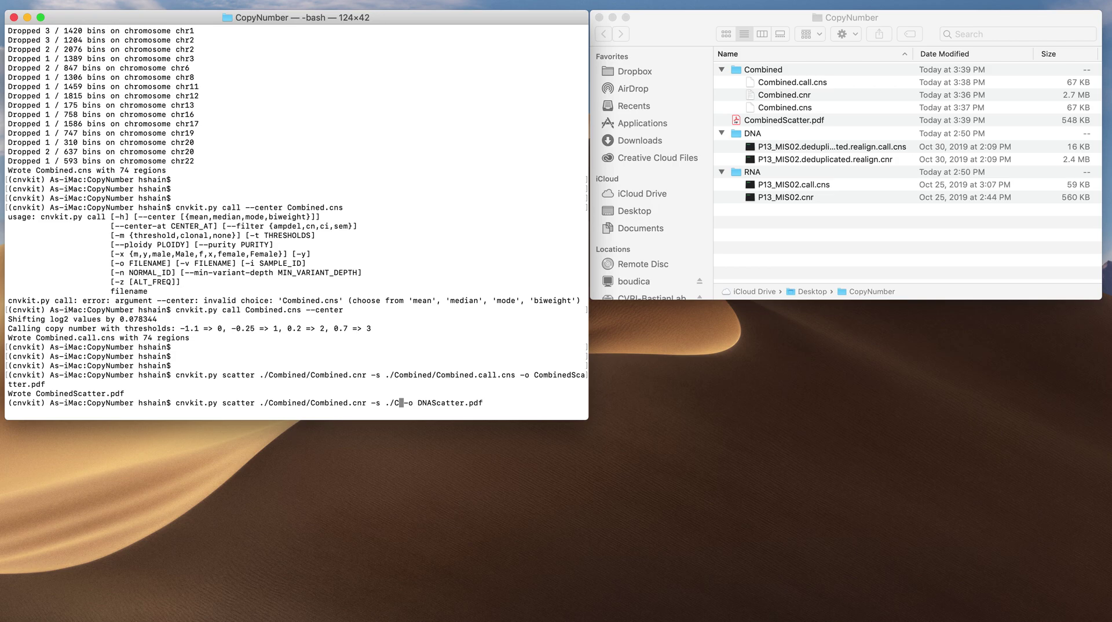
text(DNA)
text(/)
text(P1)
text(3)
key(Tab)
text(c)
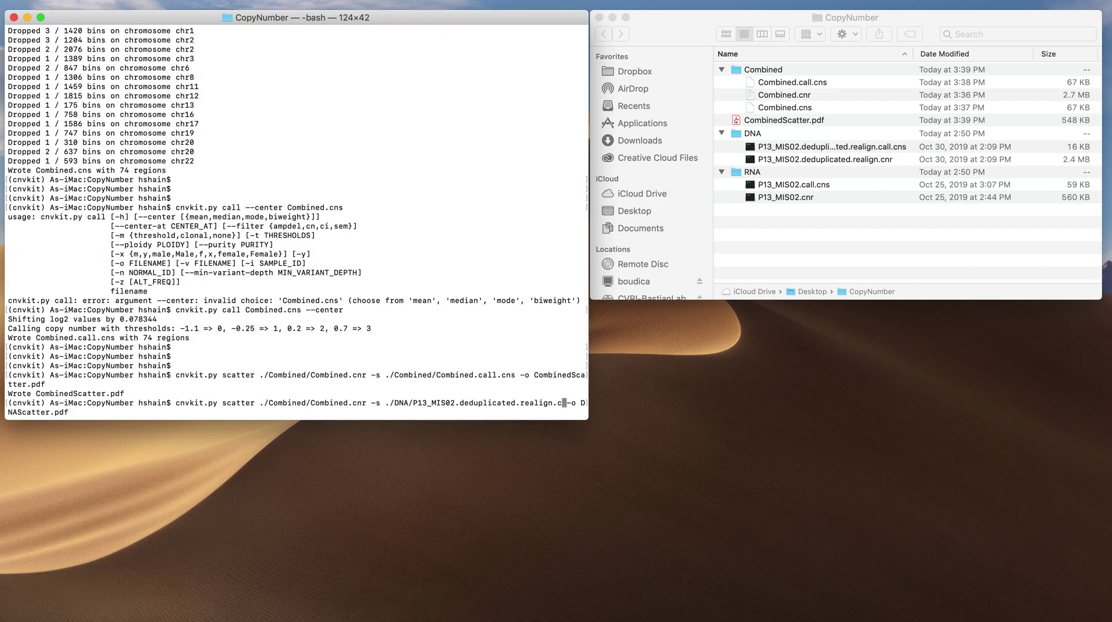
text(a)
key(Tab)
Replace the input with DNA/P13_MIS02.deduplicated.realign.cnr and run the scatter plot
key(Left)
key(Left)
key(Left)
key(Left)
key(Left)
key(Left)
key(Left)
key(Left)
key(Left)
key(Left)
key(Left)
key(Left)
key(Left)
key(Left)
key(Left)
key(Left)
key(Left)
key(Left)
key(Left)
key(Left)
key(Left)
key(Left)
key(Left)
key(Left)
key(Left)
key(Left)
key(Left)
key(Left)
key(Left)
key(Left)
key(Left)
key(Left)
key(Left)
key(Left)
key(Left)
key(Left)
key(Left)
key(Left)
key(Left)
key(Left)
key(BackSpace)
key(BackSpace)
key(BackSpace)
key(BackSpace)
key(BackSpace)
key(BackSpace)
key(BackSpace)
key(BackSpace)
key(BackSpace)
key(BackSpace)
key(BackSpace)
key(BackSpace)
key(BackSpace)
key(BackSpace)
key(BackSpace)
key(BackSpace)
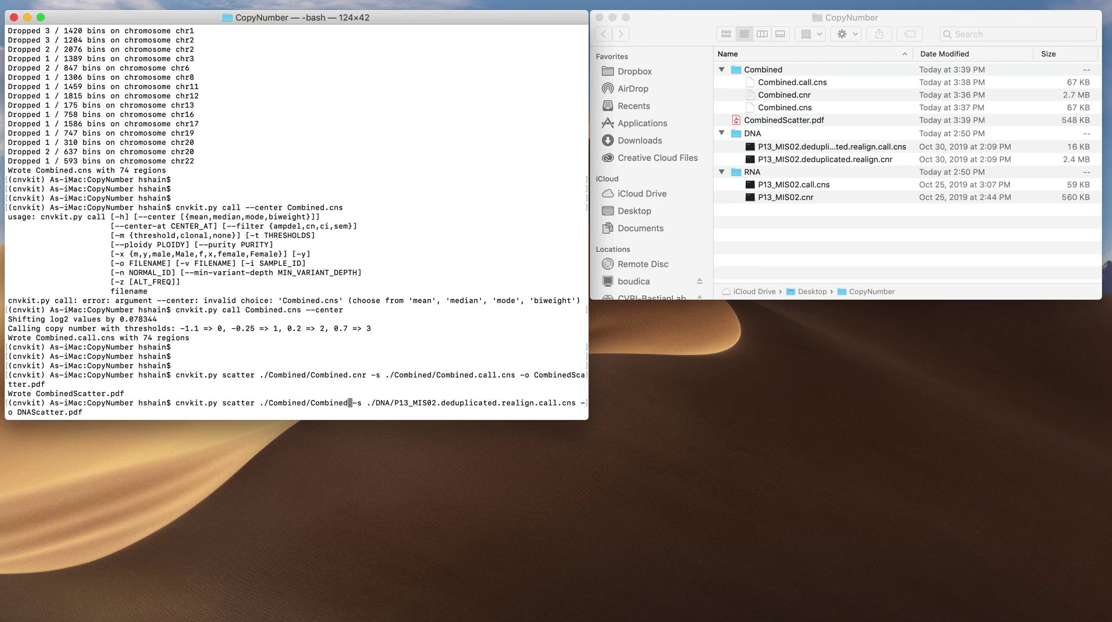
key(BackSpace)
key(BackSpace)
key(BackSpace)
key(BackSpace)
key(BackSpace)
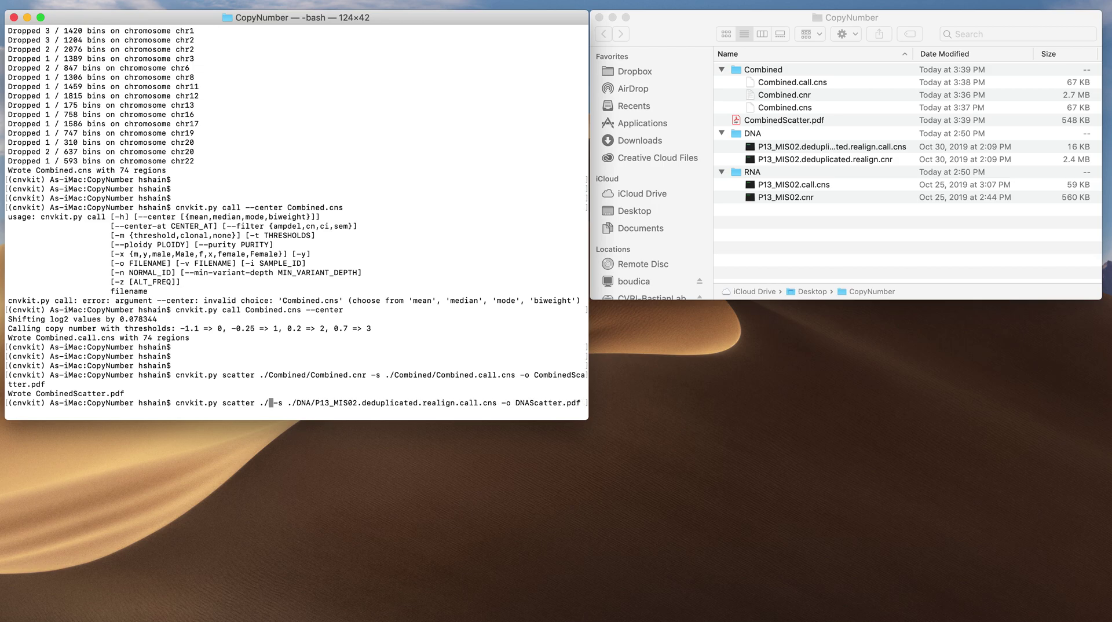
text(DNA/)
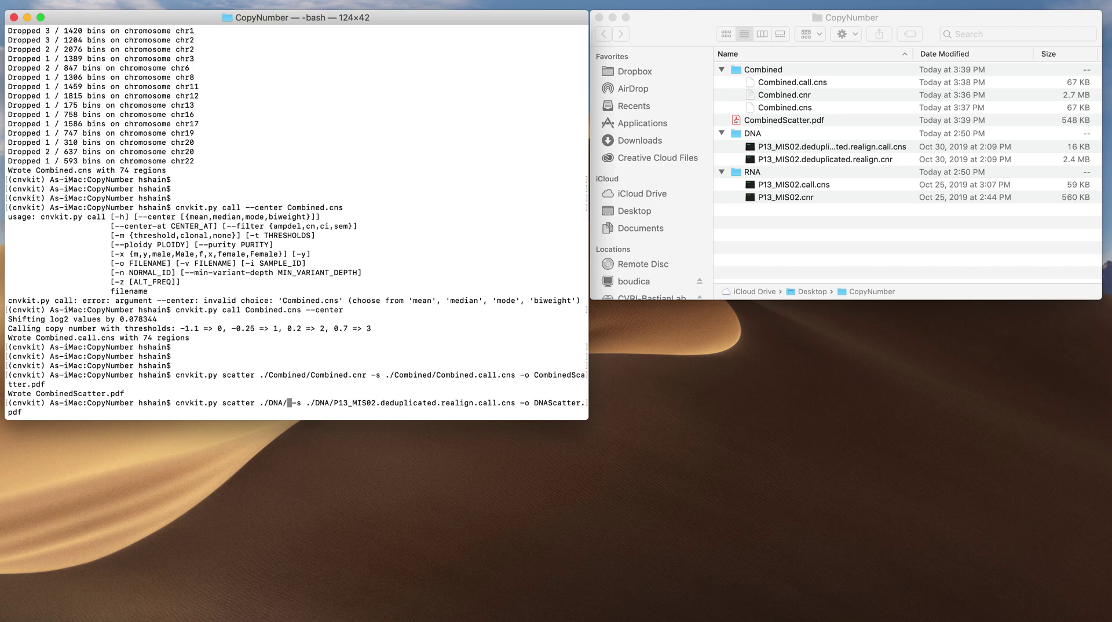
text(P13_MIS02.deduplicated.realign.c)
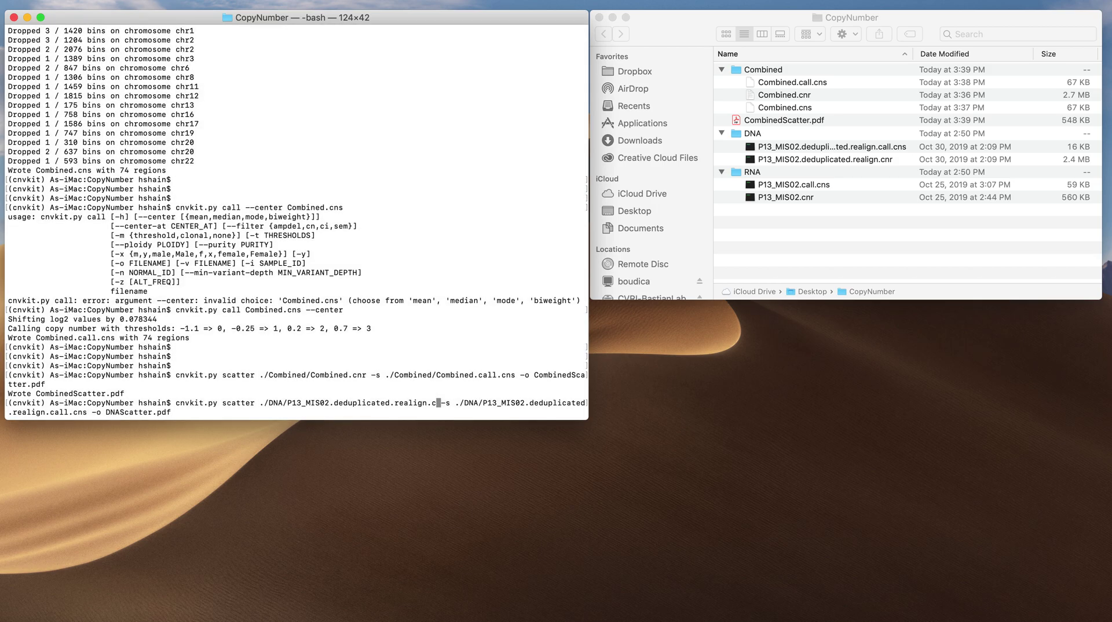
text(nr)
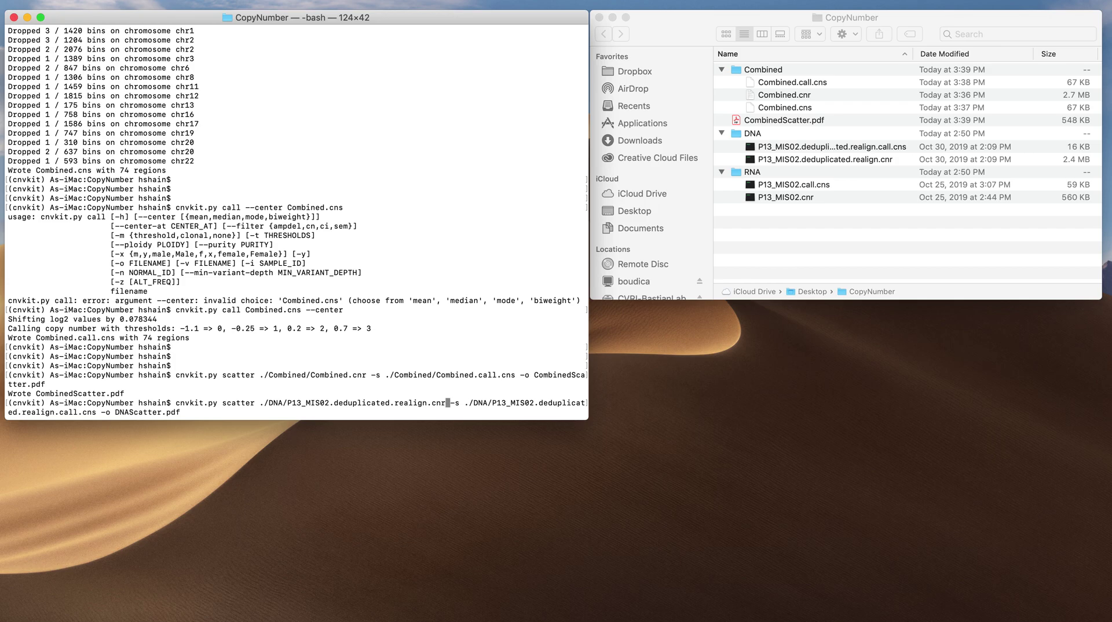
key(Return)
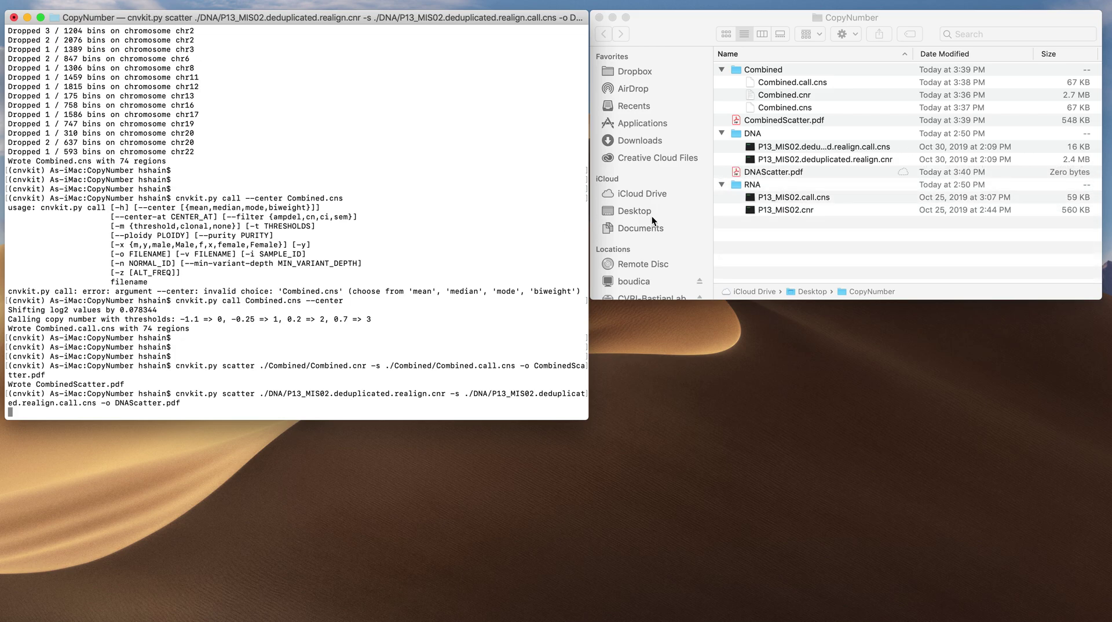
Collapse the Finder folders and open CombinedScatter.pdf and DNAScatter.pdf in Acrobat
click(722, 184)
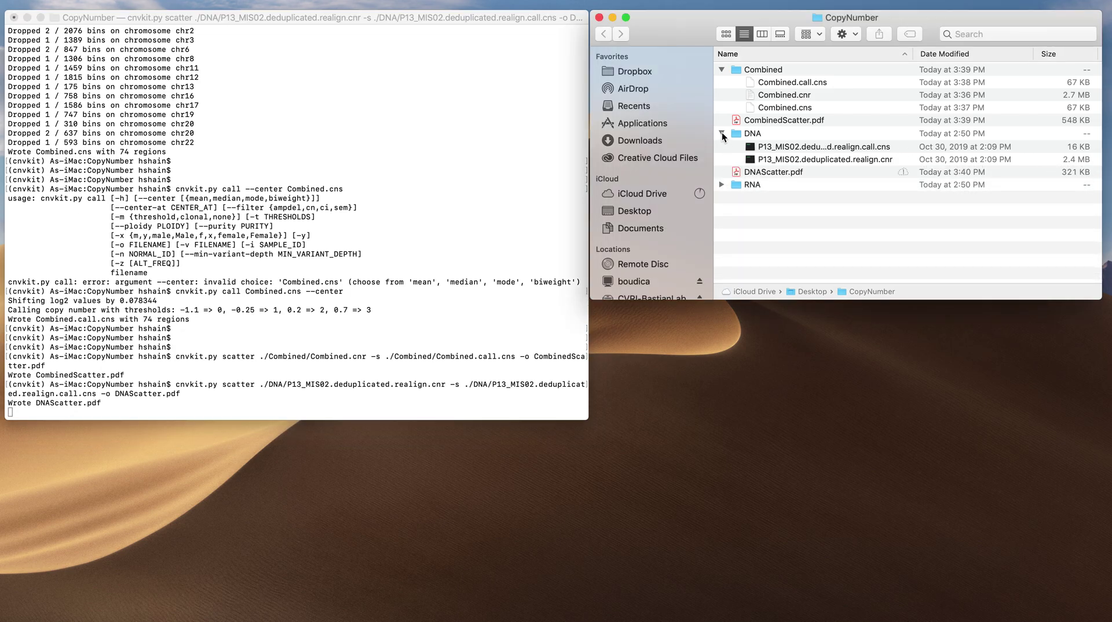
click(722, 133)
click(721, 70)
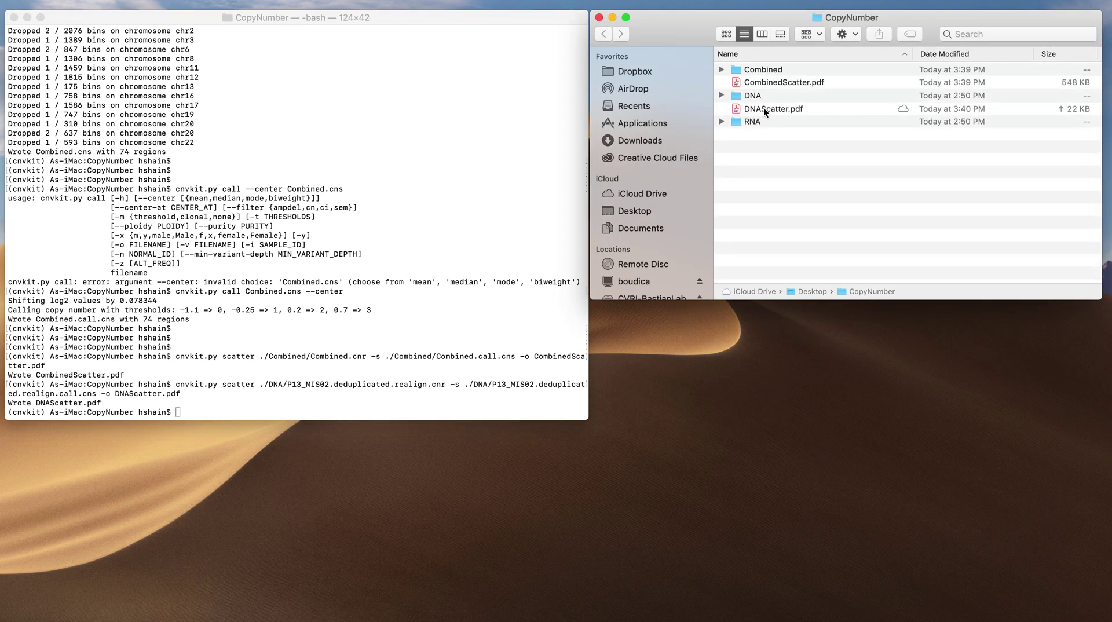
double_click(759, 82)
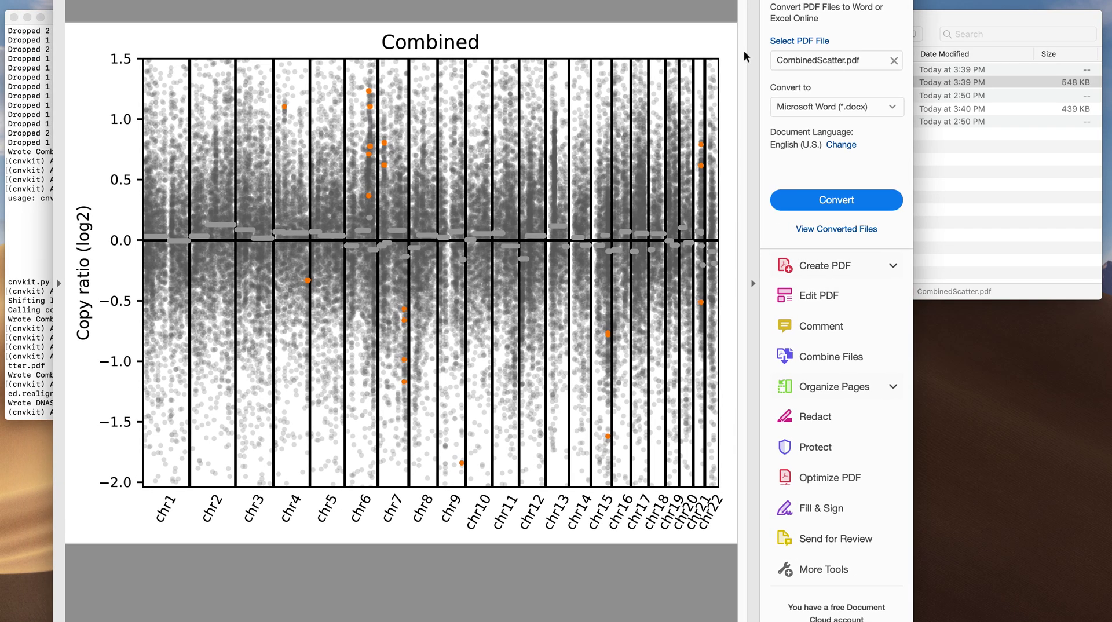
click(985, 235)
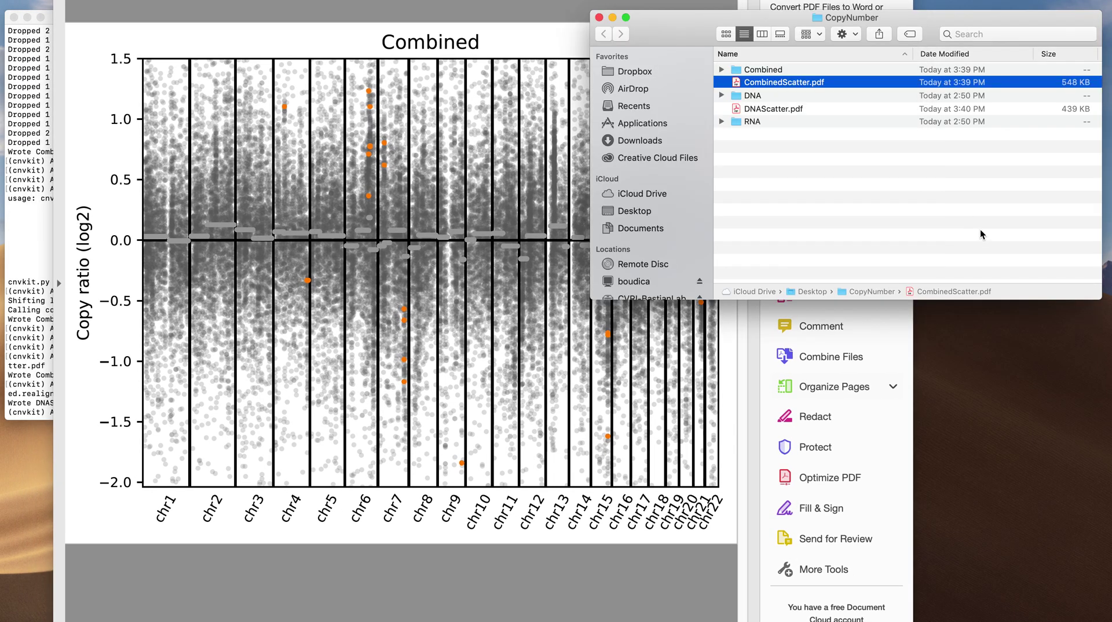
double_click(766, 109)
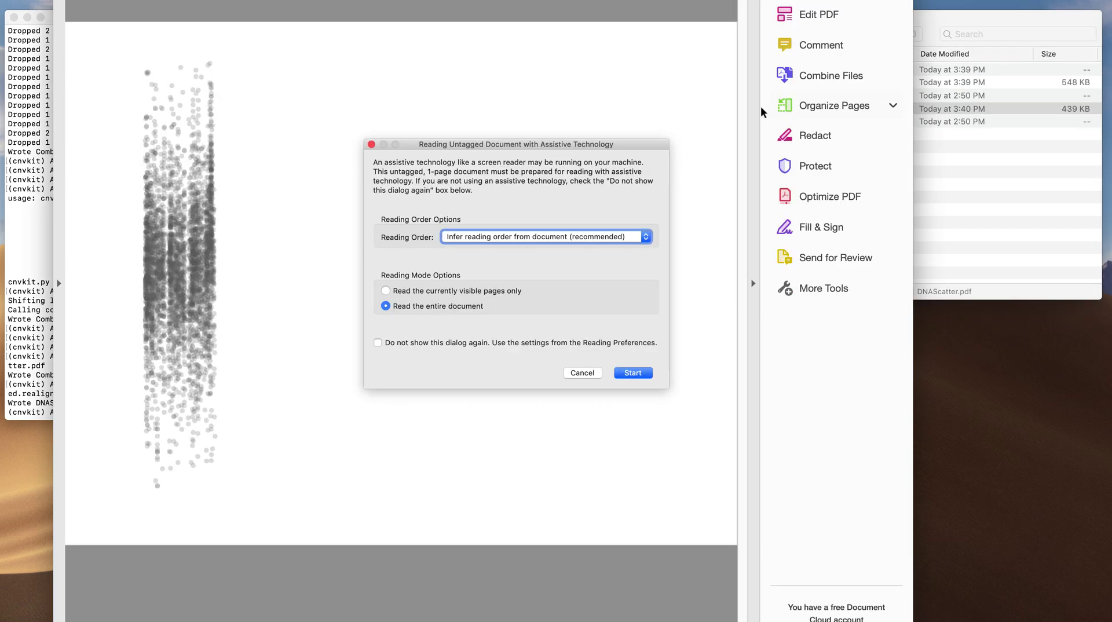
click(583, 373)
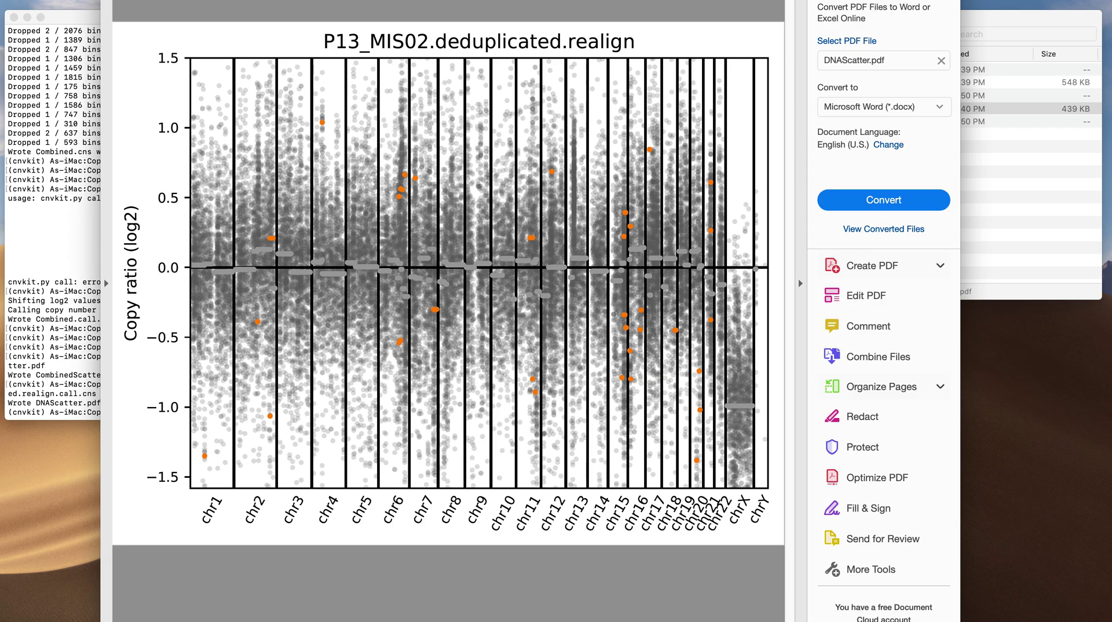
Switch between the Combined and DNA scatter plots to compare them
key(ctrl+Tab)
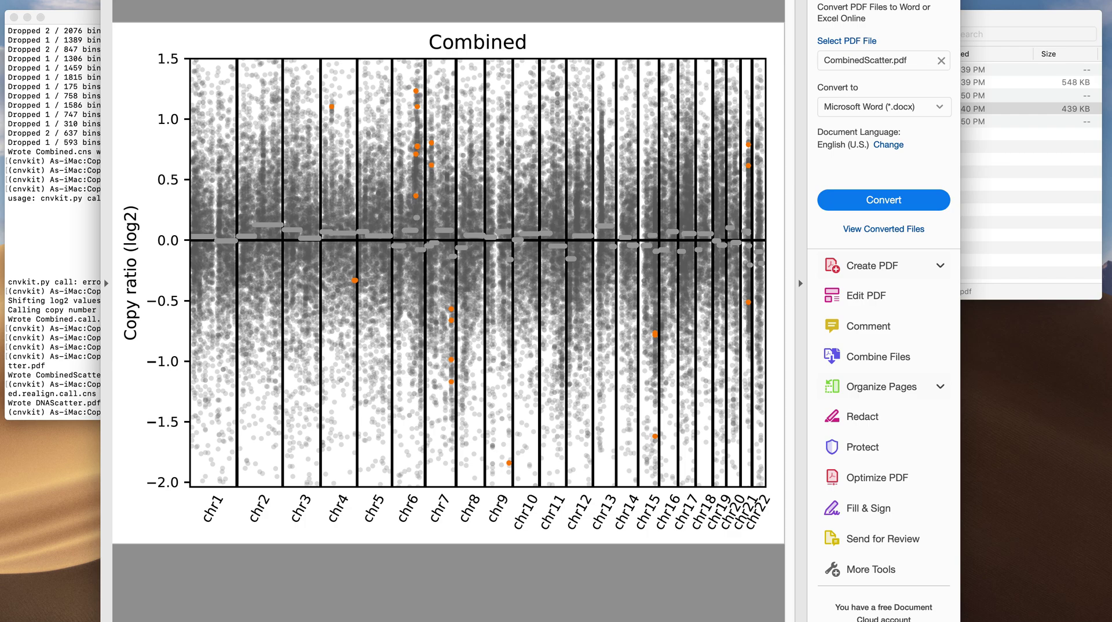
key(ctrl+Tab)
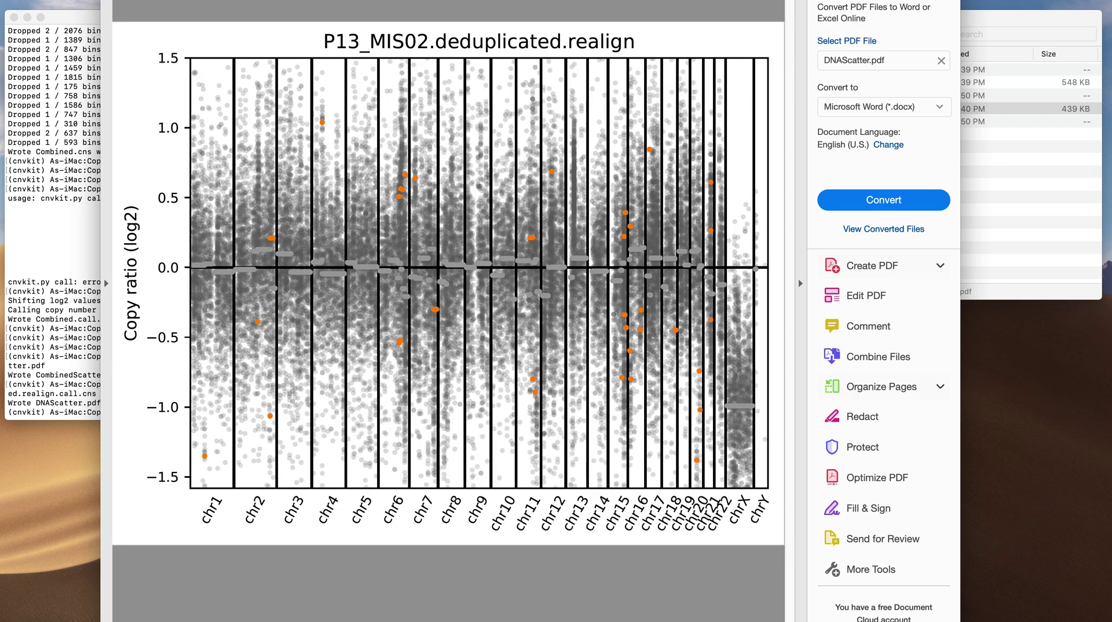
key(ctrl+Tab)
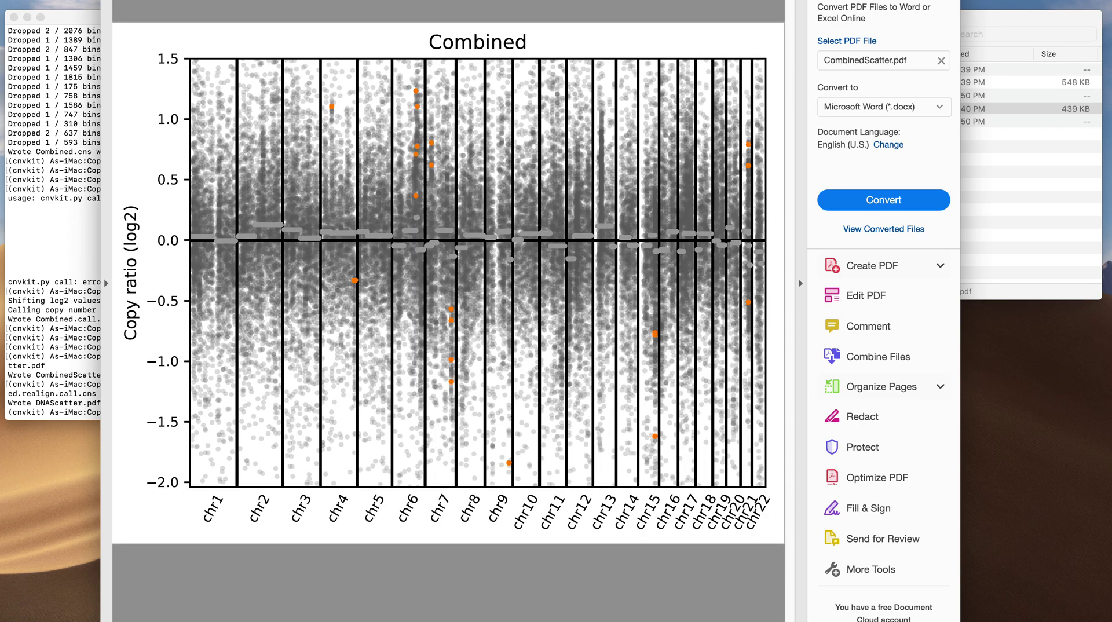